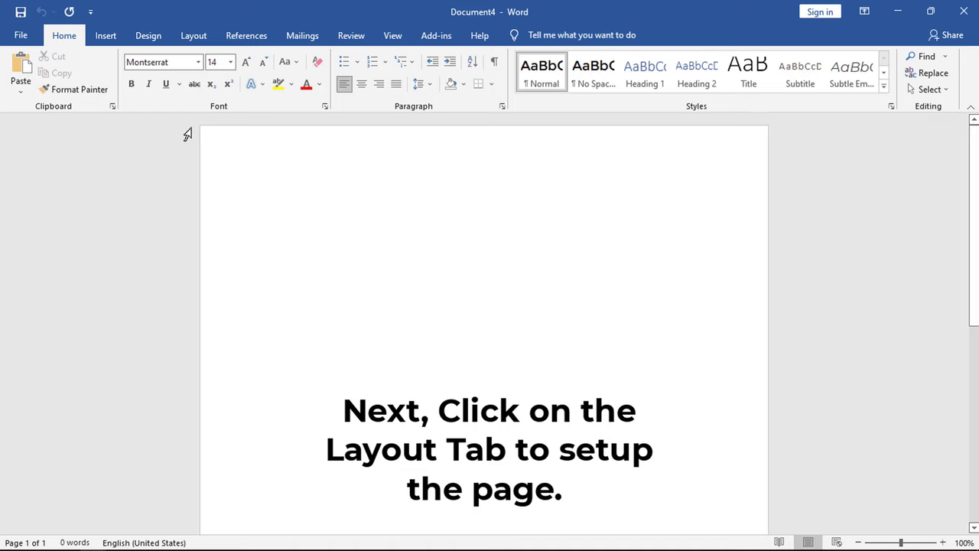
Step: Set the page to A4 paper size with Narrow (1.27 cm) margins
left_click(196, 36)
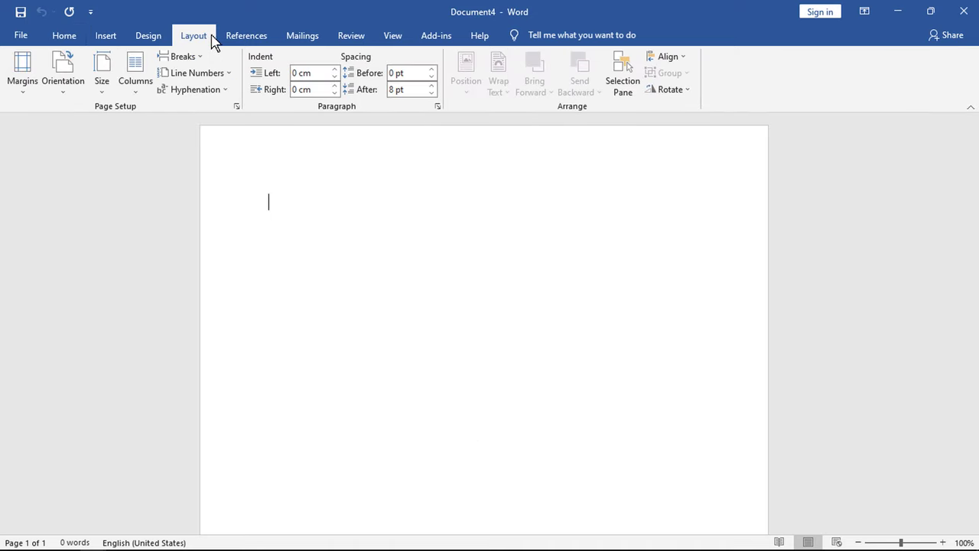
left_click(103, 90)
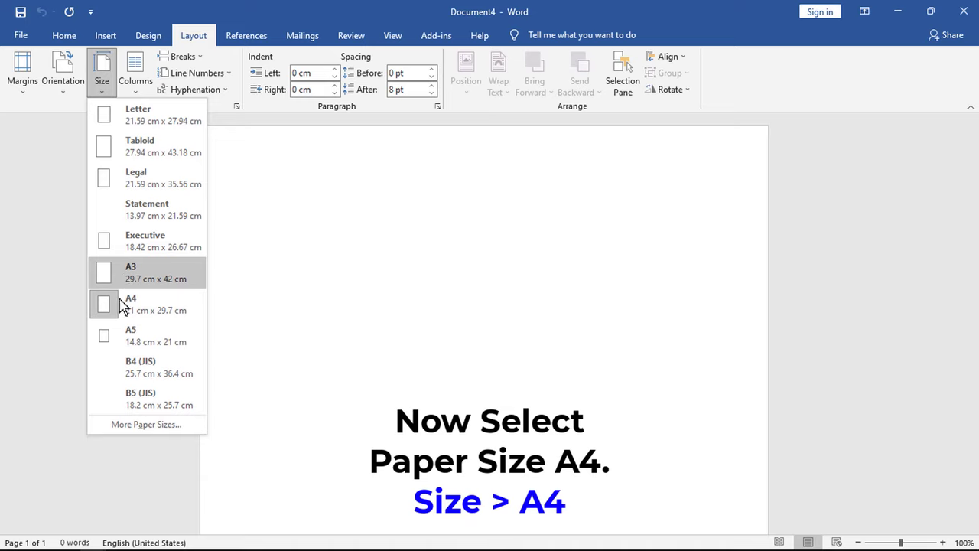
left_click(192, 306)
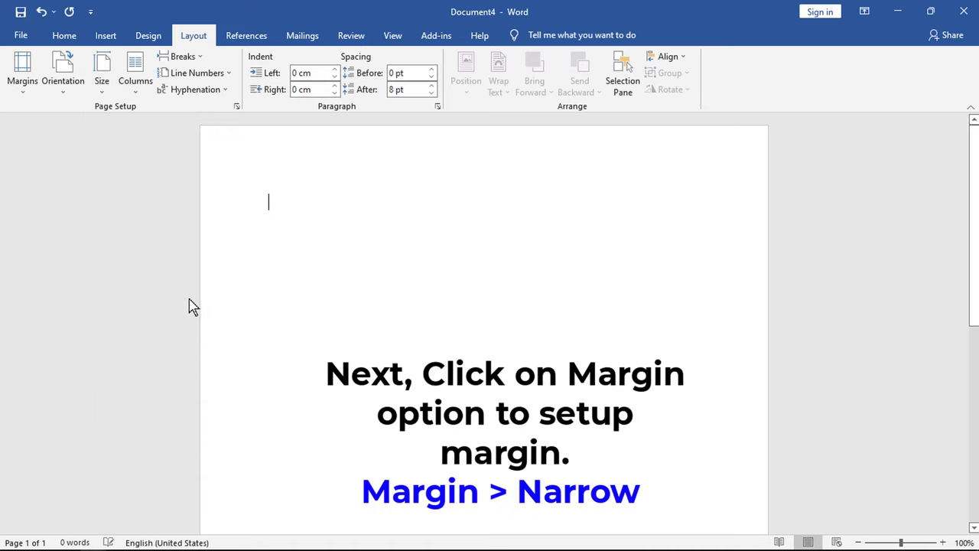
left_click(33, 90)
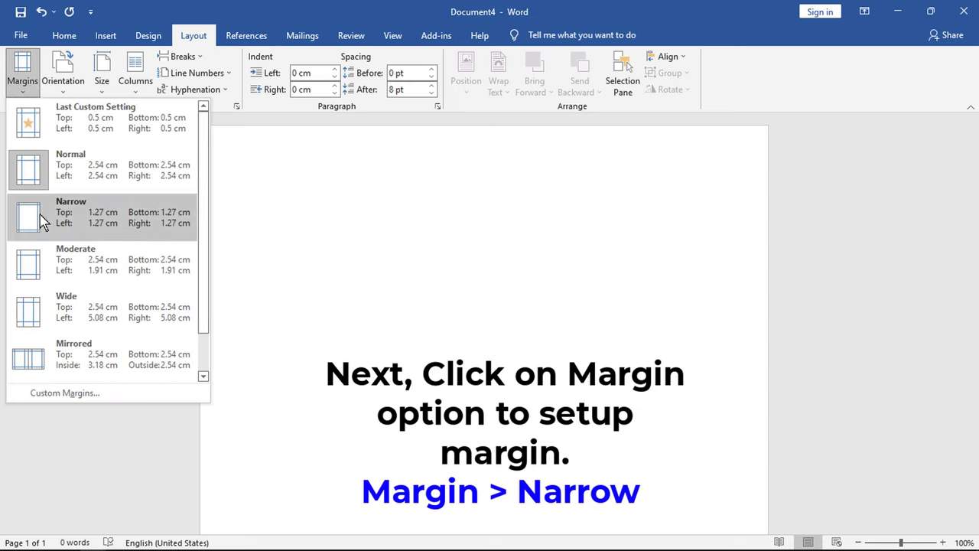
left_click(165, 231)
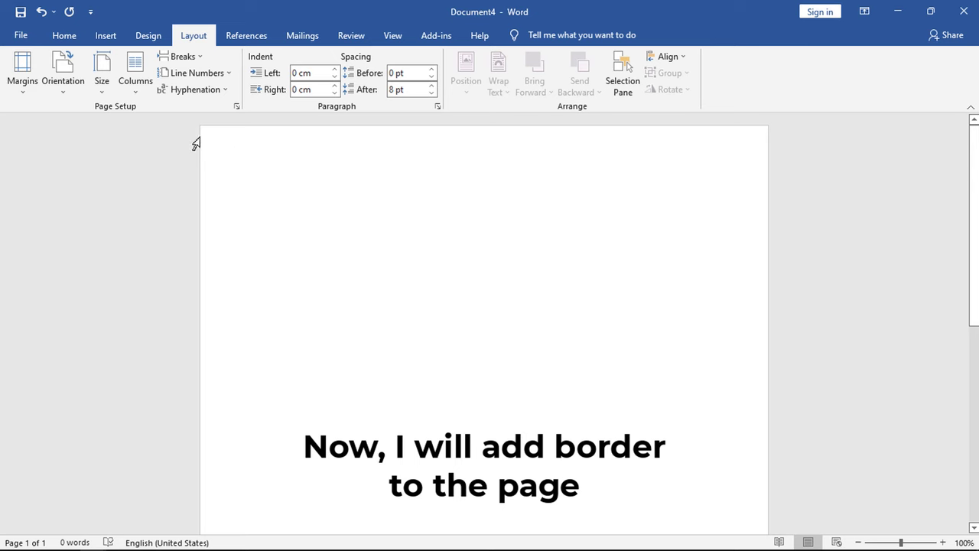
Step: Surround the whole page with a 3 pt multi-line Box page border
left_click(144, 37)
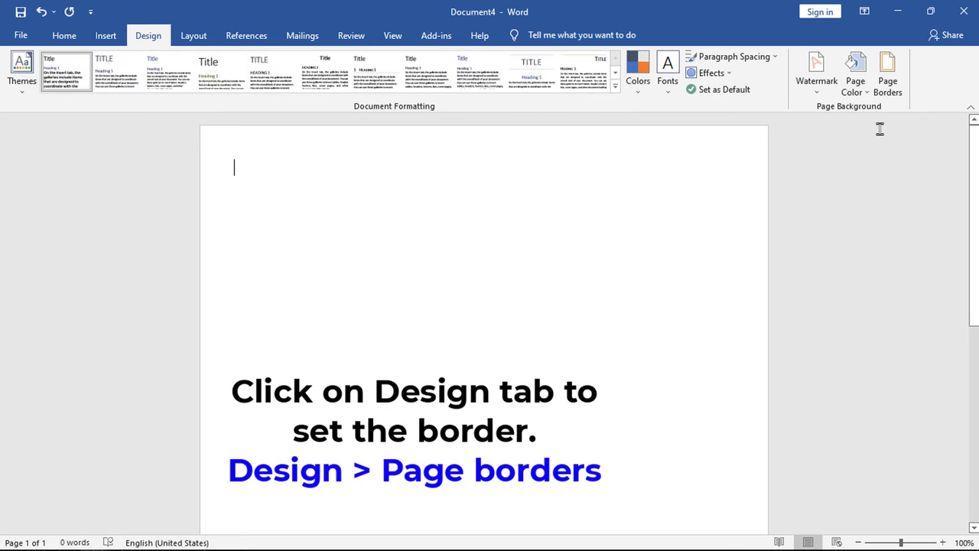
left_click(893, 80)
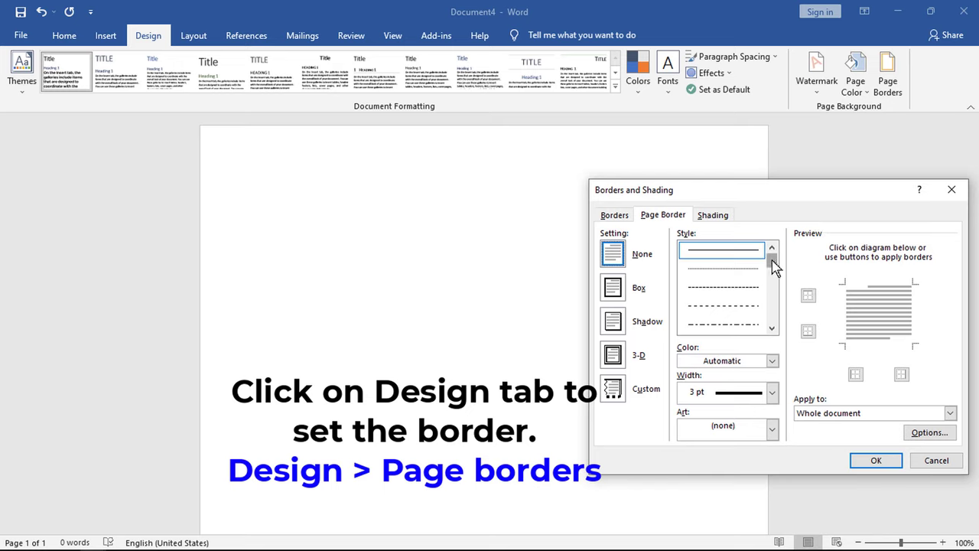
left_click_drag(771, 261, 775, 294)
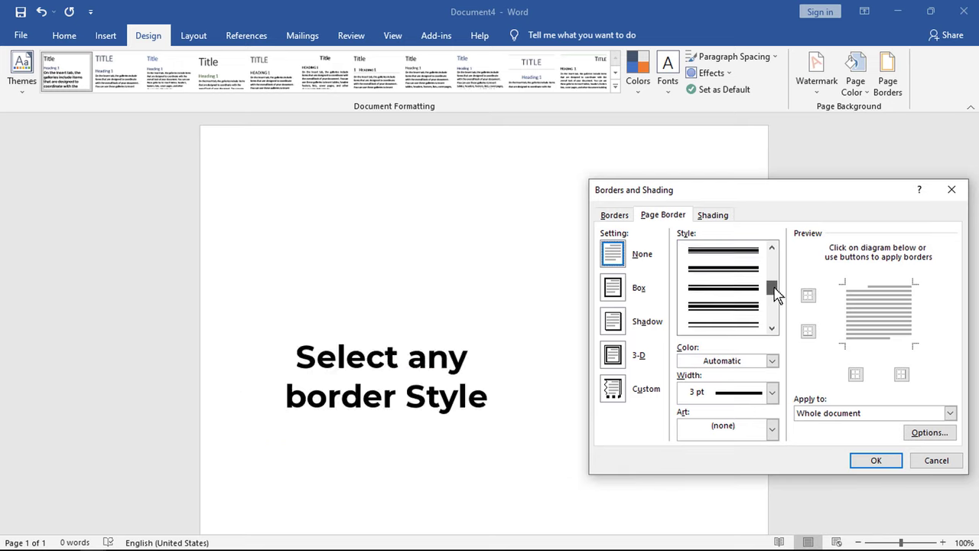
left_click(719, 321)
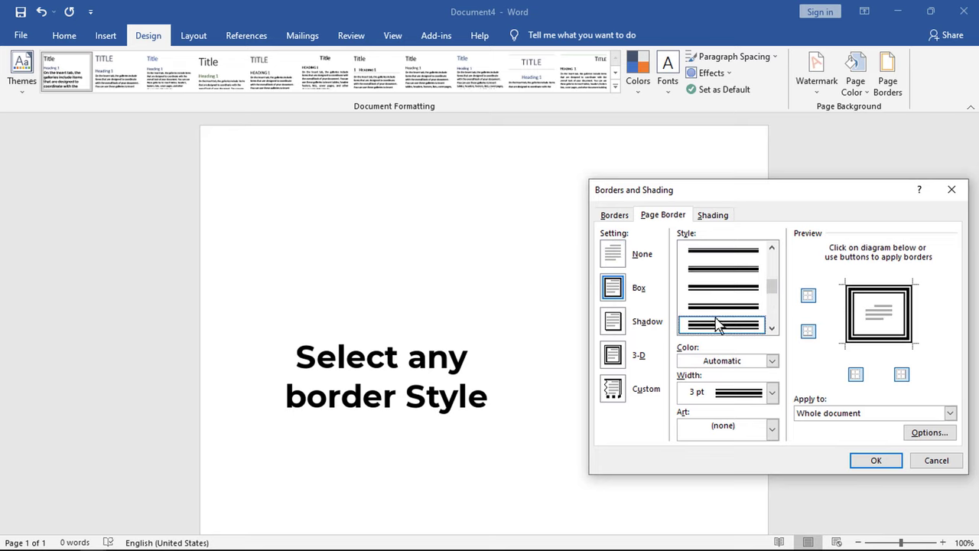
scroll(719, 323, "down", 1)
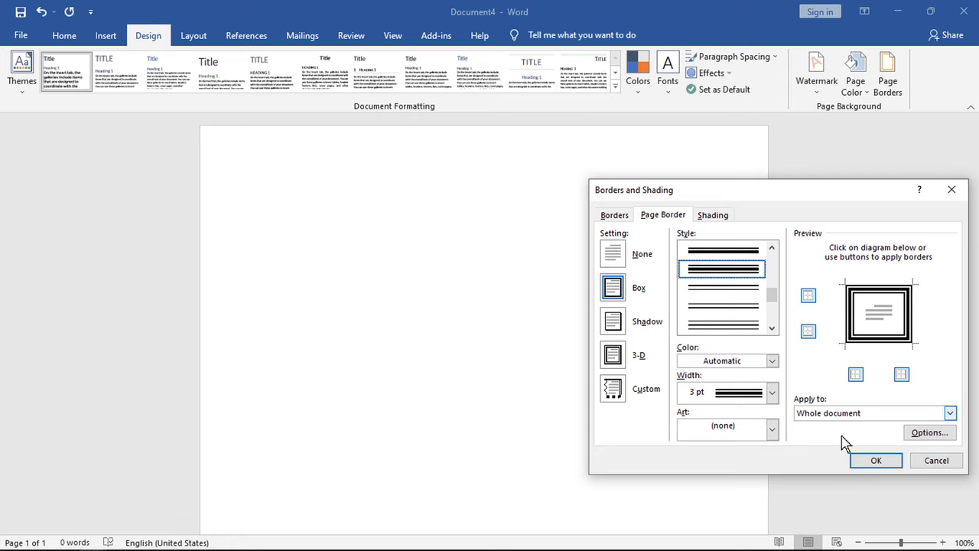
left_click(868, 460)
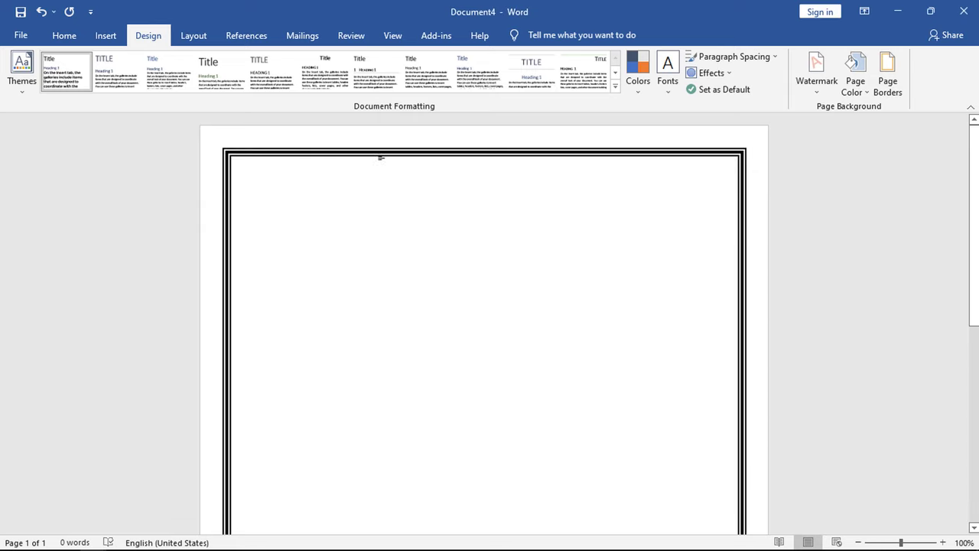
Step: Draw a rectangle starting from the page's top-left corner
scroll(717, 436, "down", 1)
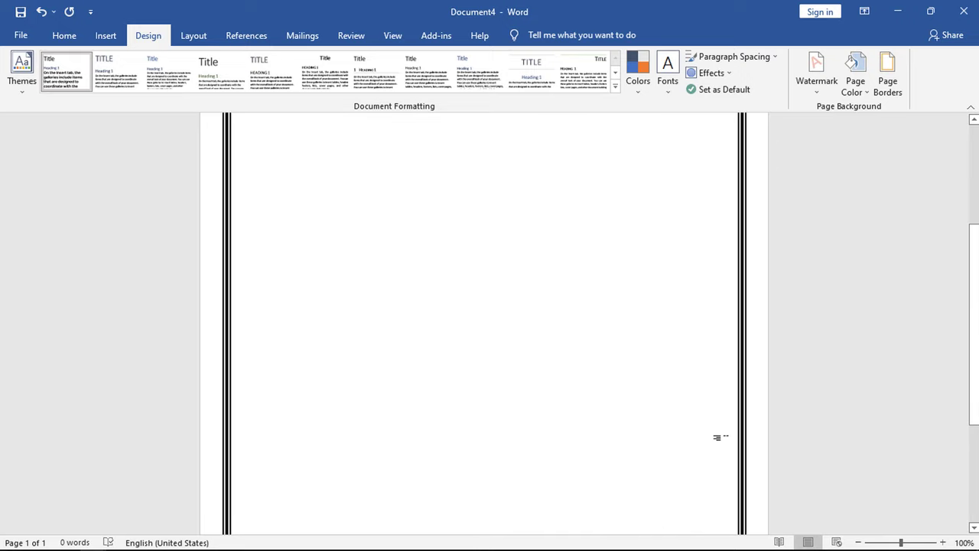
scroll(716, 436, "down", 5)
scroll(717, 436, "up", 5)
scroll(716, 436, "up", 1)
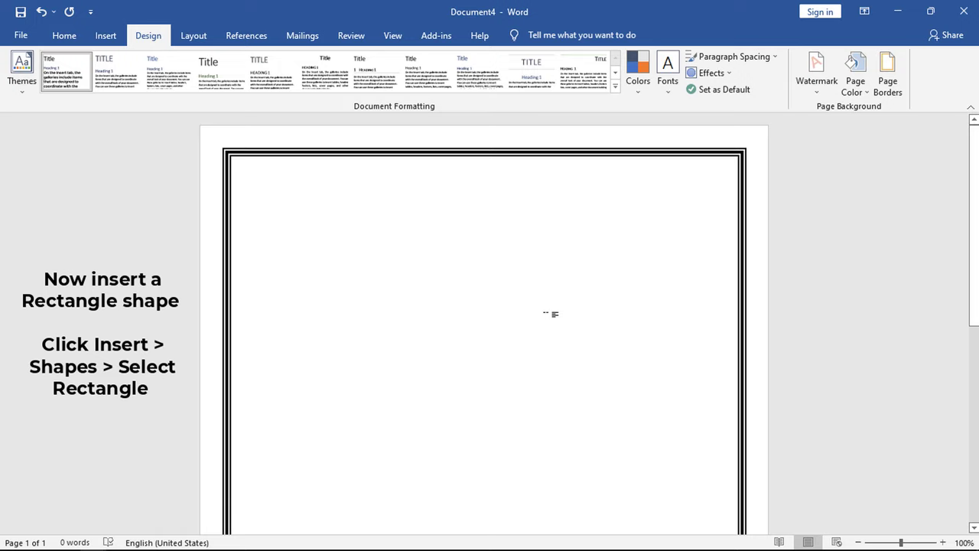
left_click(107, 42)
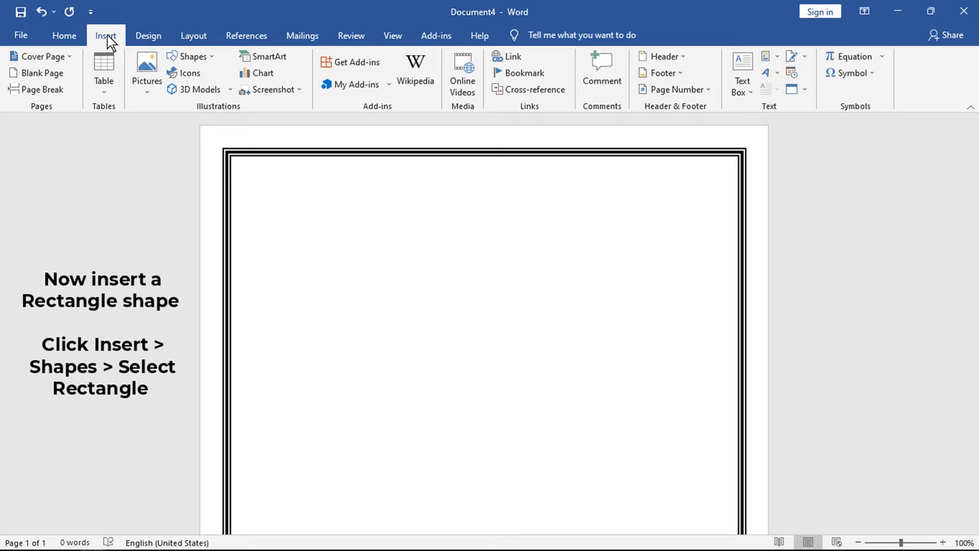
left_click(200, 58)
left_click(219, 89)
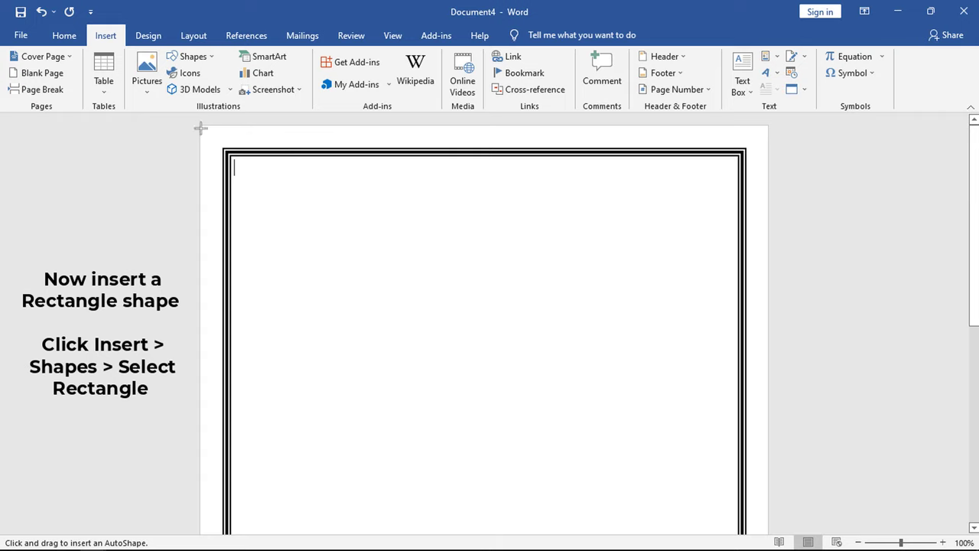
left_click_drag(201, 128, 767, 484)
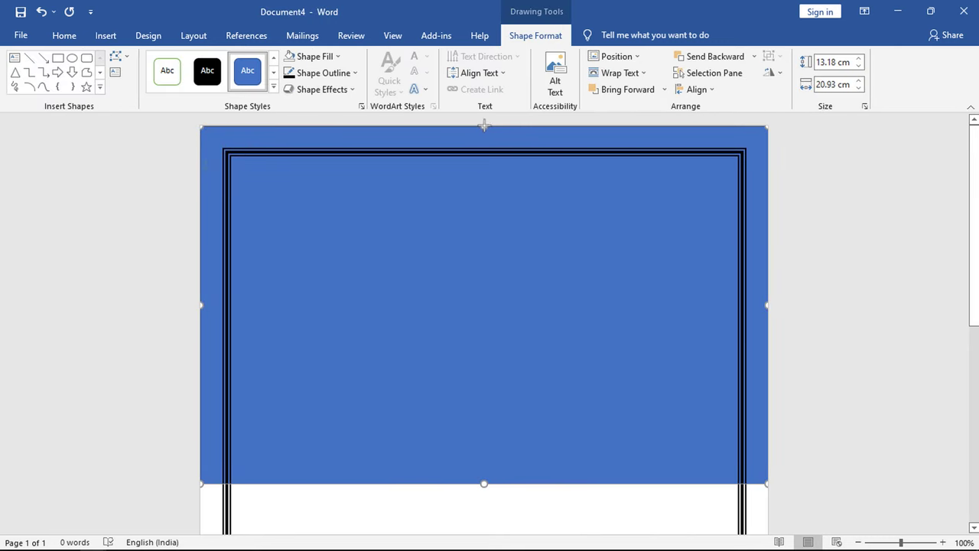
Step: Stretch the rectangle to the page bottom, making it 29.77 cm by 20.93 cm
scroll(487, 311, "down", 3)
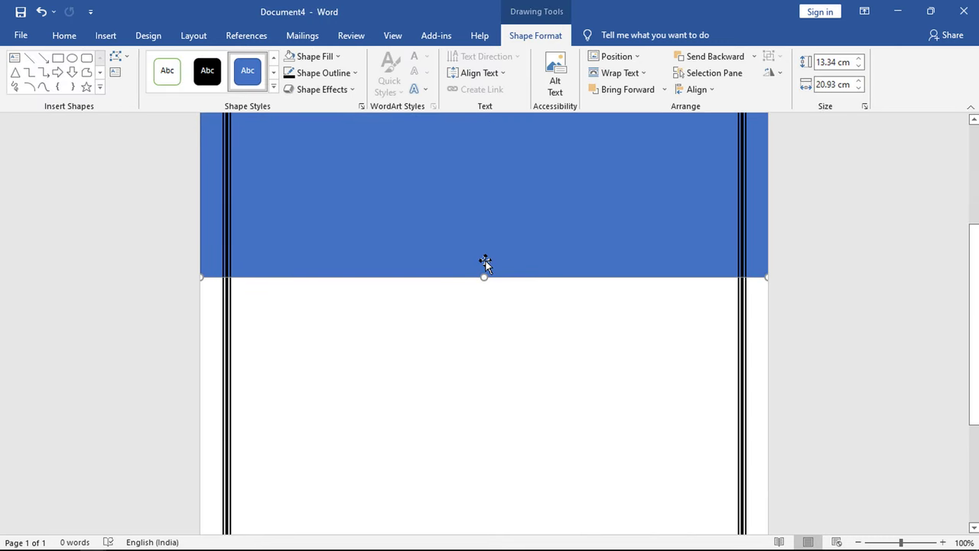
left_click_drag(484, 276, 501, 457)
scroll(501, 451, "down", 3)
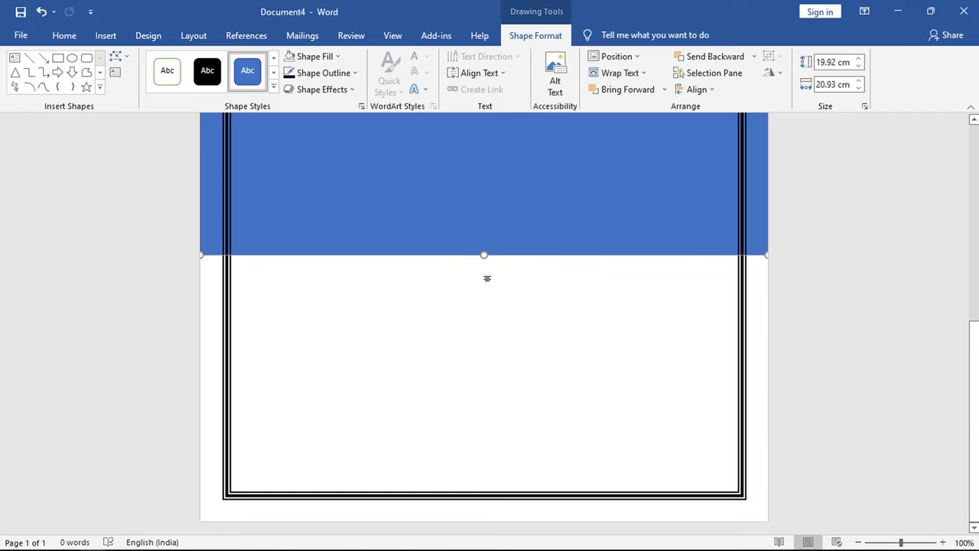
left_click_drag(483, 253, 504, 535)
scroll(512, 352, "up", 5)
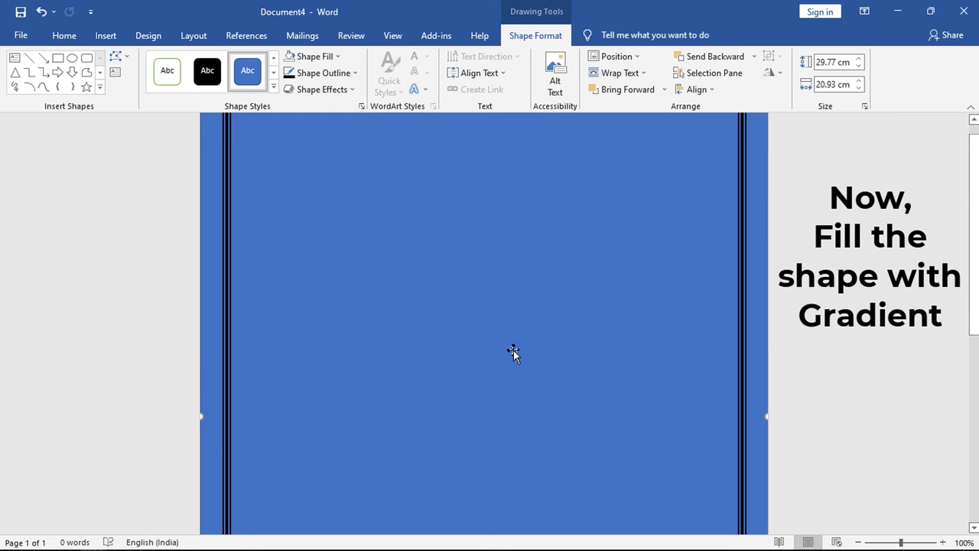
Step: Give the rectangle a linear gradient fill, removing one stop and placing the middle stop at 50%
right_click(483, 170)
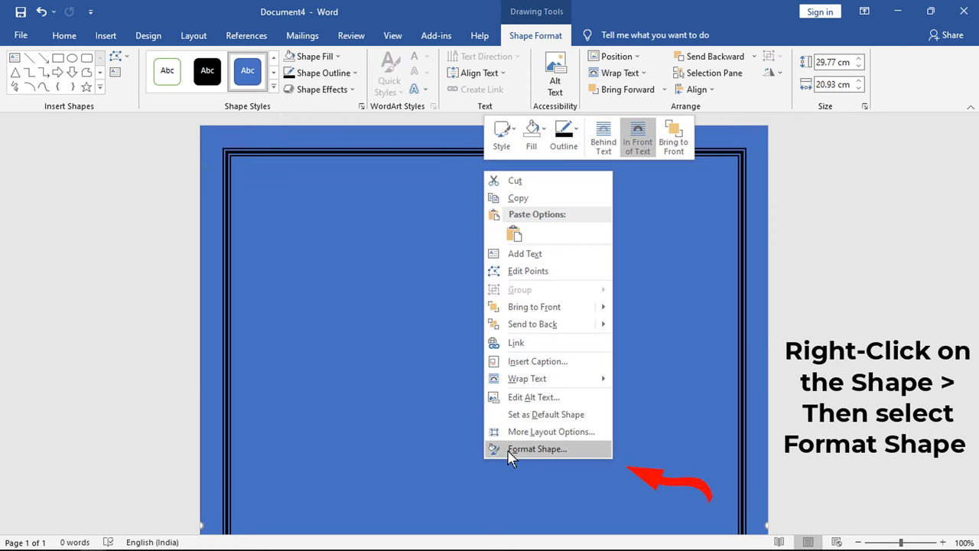
left_click(581, 449)
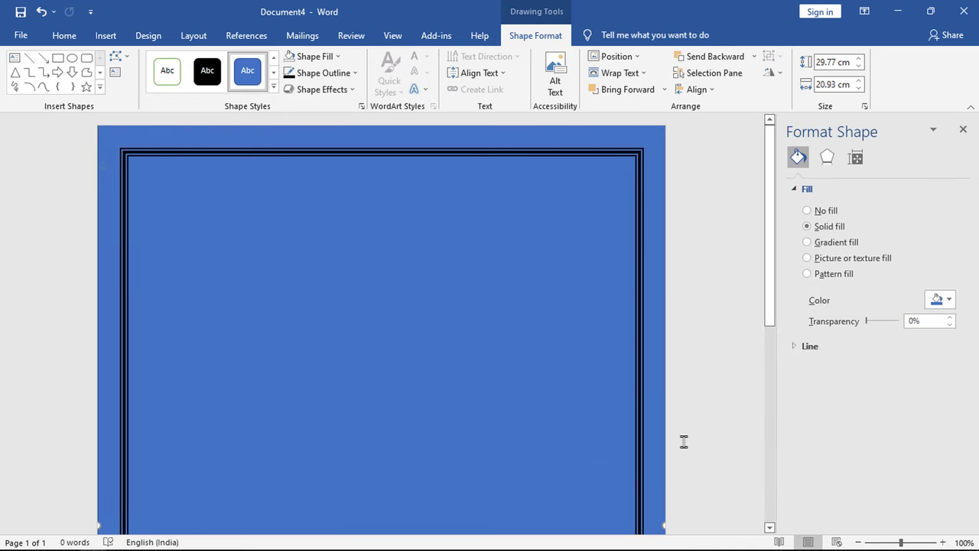
left_click(807, 242)
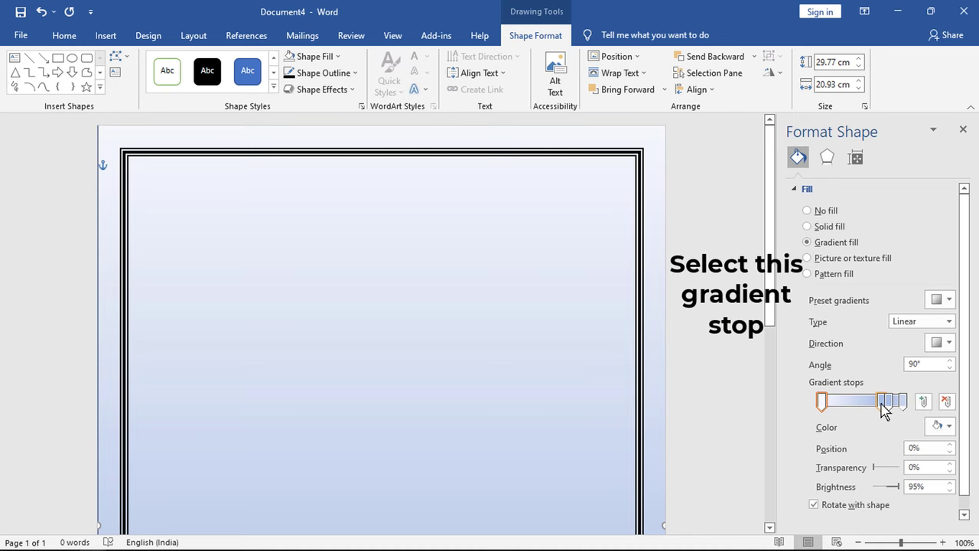
left_click_drag(881, 404, 867, 403)
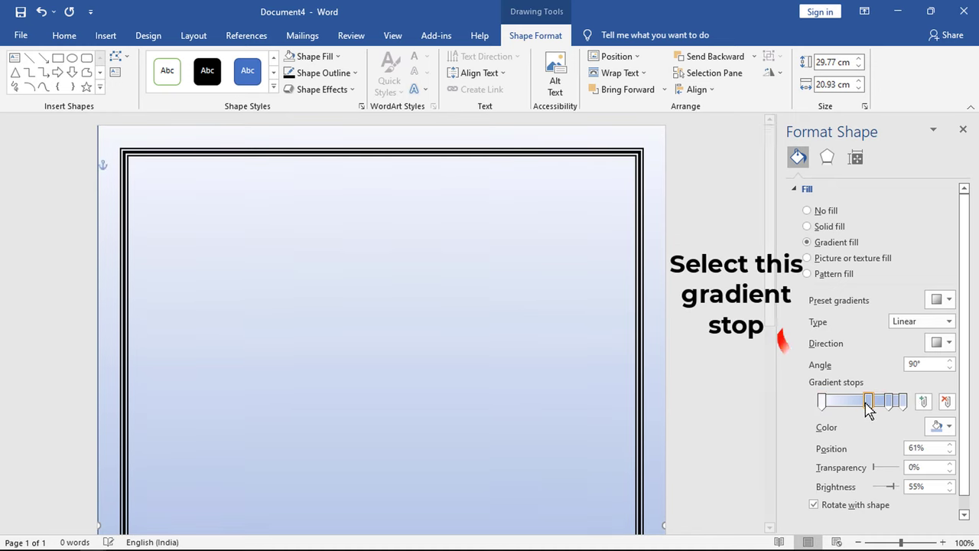
left_click(947, 403)
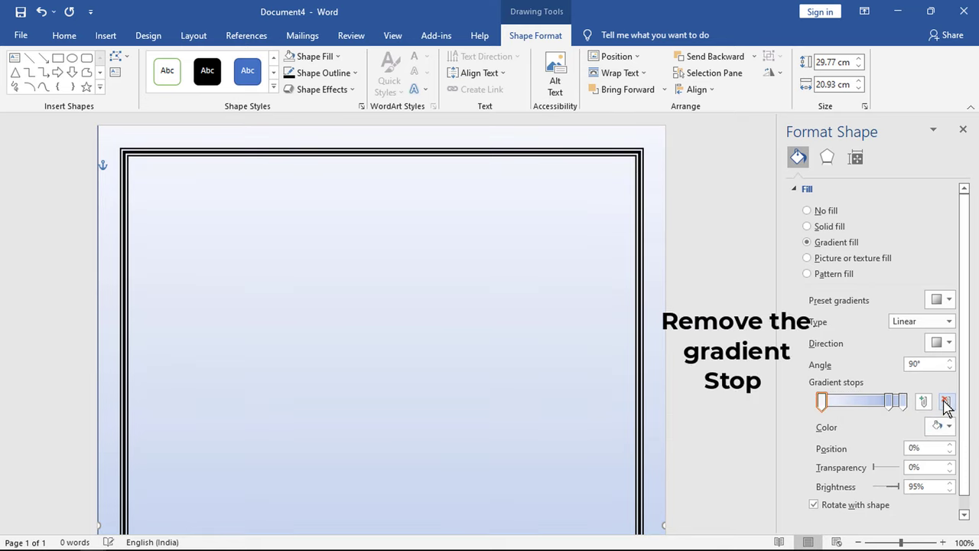
left_click_drag(889, 403, 869, 406)
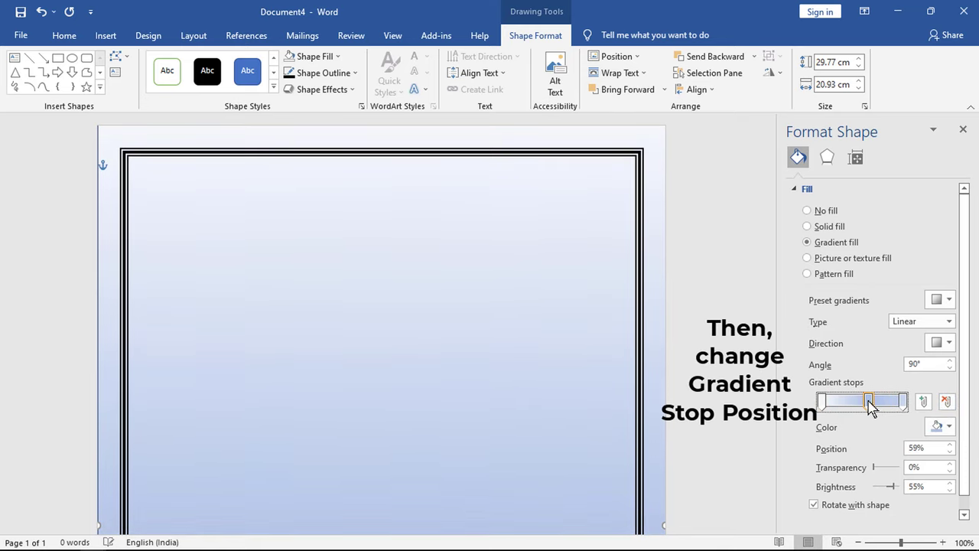
left_click(951, 452)
left_click(951, 452)
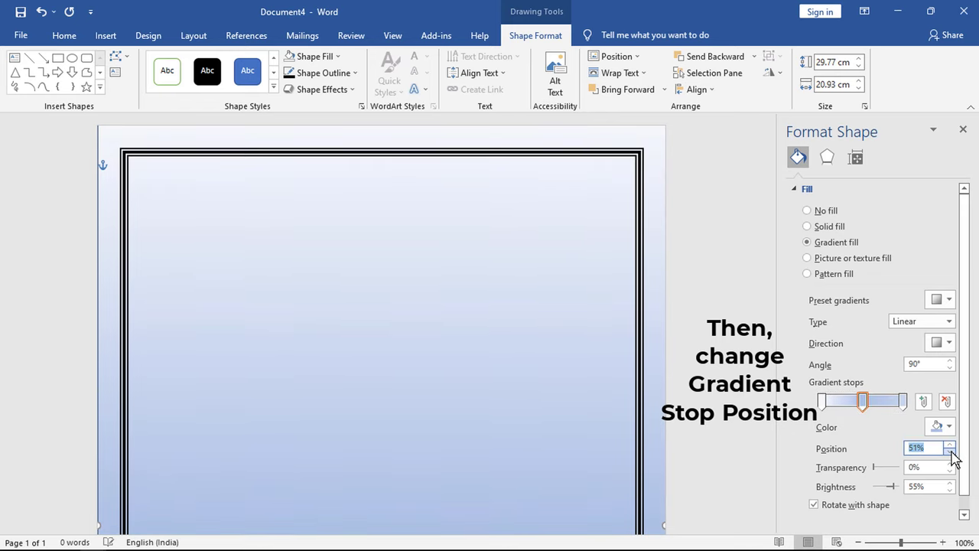
left_click(822, 403)
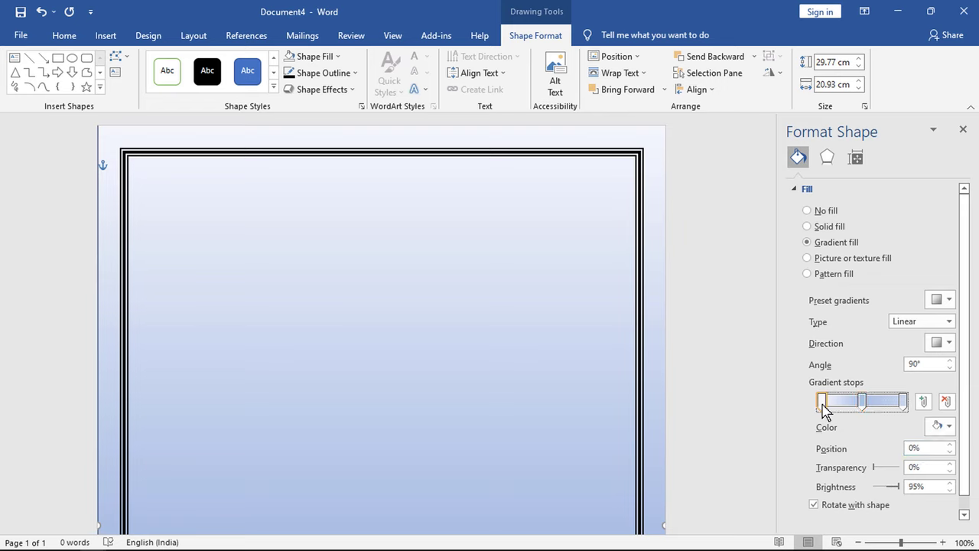
Step: Colour the left and right gradient stops light gold
left_click(949, 427)
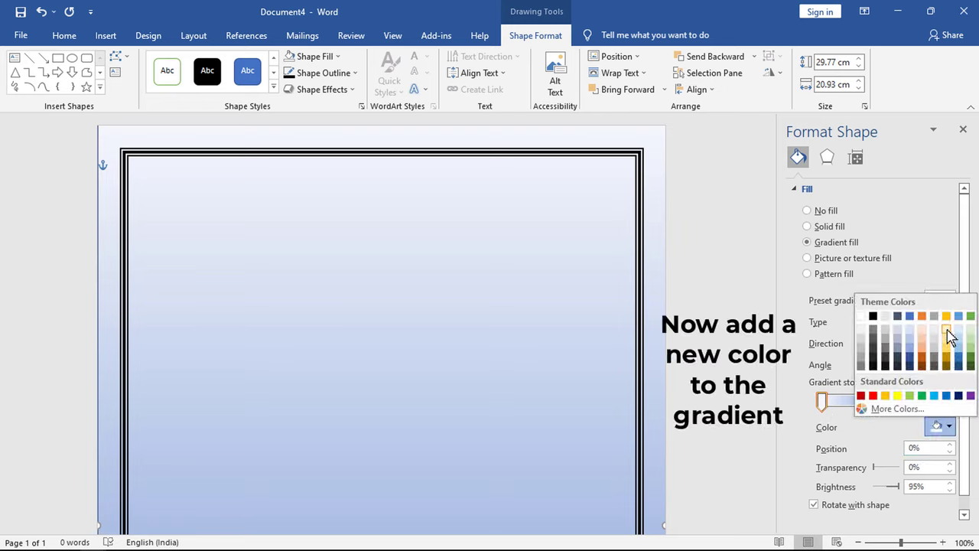
left_click(948, 354)
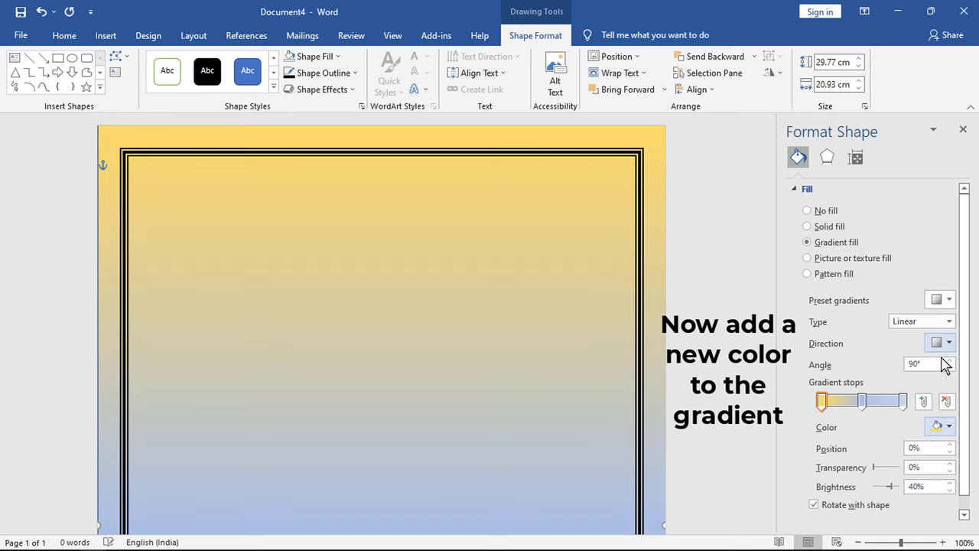
left_click(903, 403)
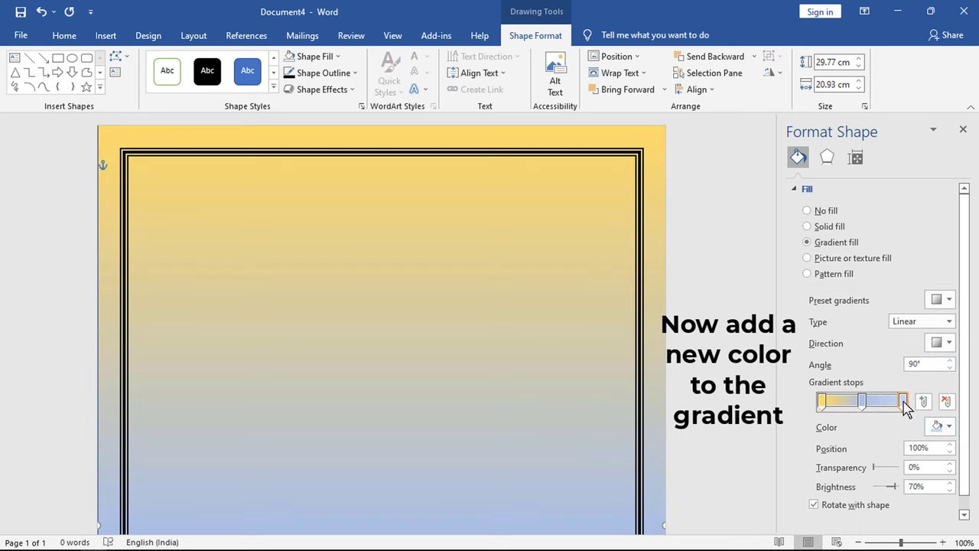
left_click(948, 428)
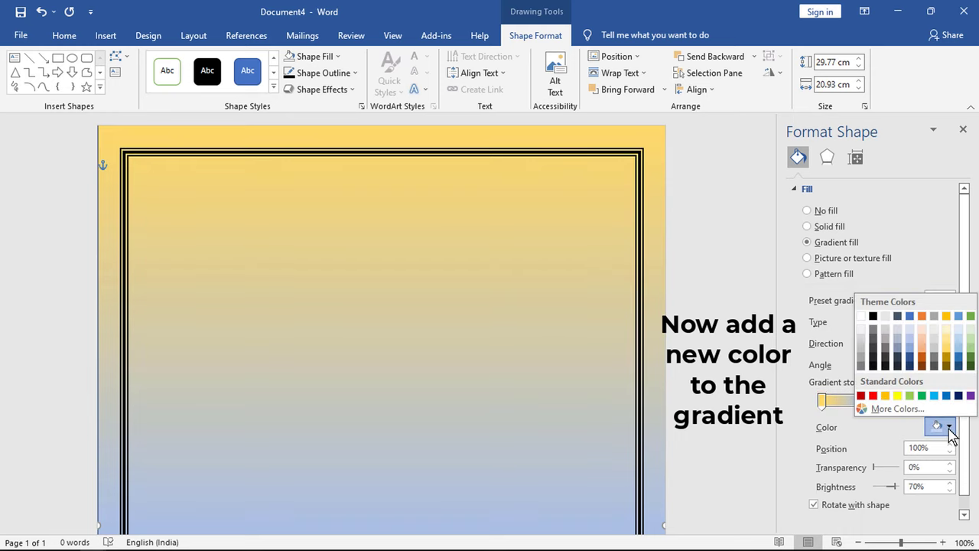
left_click(947, 353)
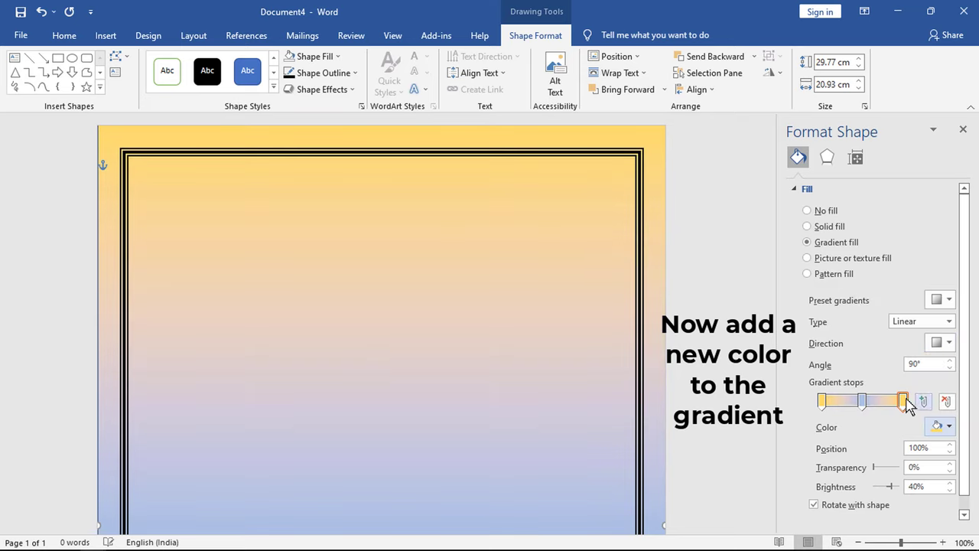
Step: Place a white gradient stop at the 50% middle position
left_click_drag(879, 401, 862, 402)
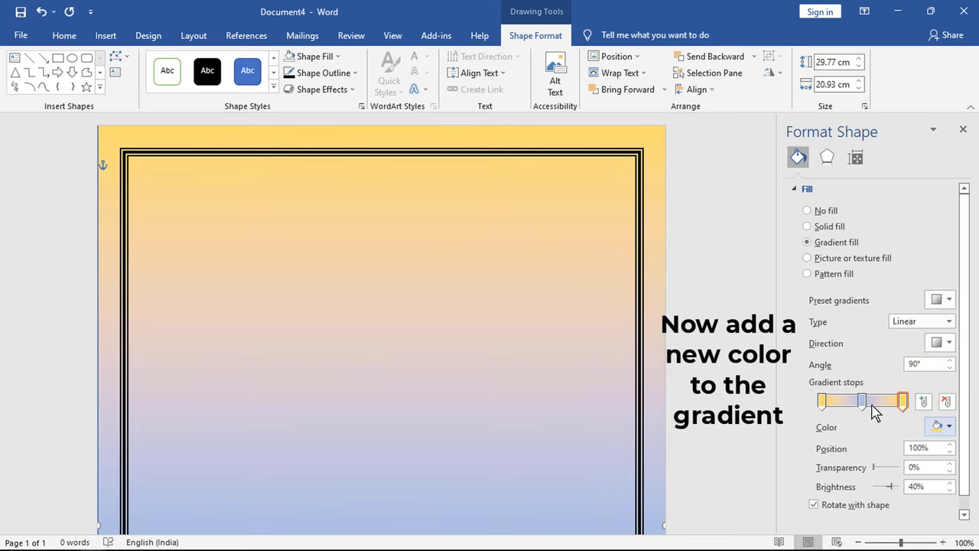
left_click(946, 427)
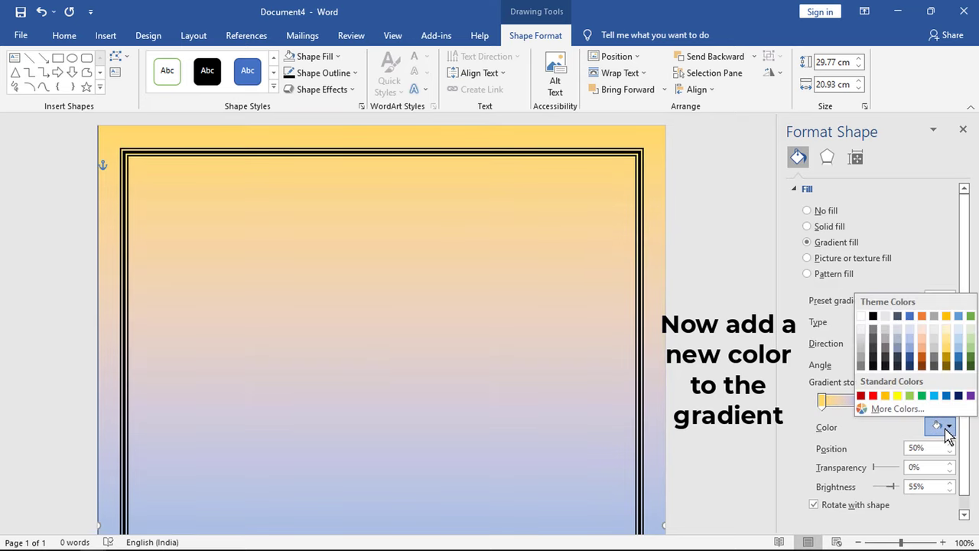
left_click(861, 316)
left_click_drag(894, 543, 880, 542)
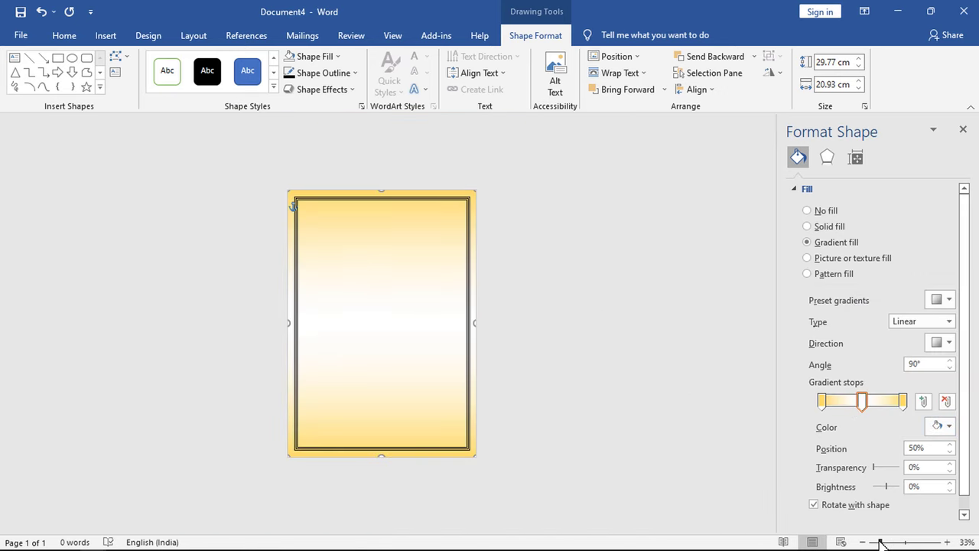
Step: Restore 100% zoom, close the formatting pane, and stretch the background to 21.09 cm wide
left_click_drag(880, 543, 886, 543)
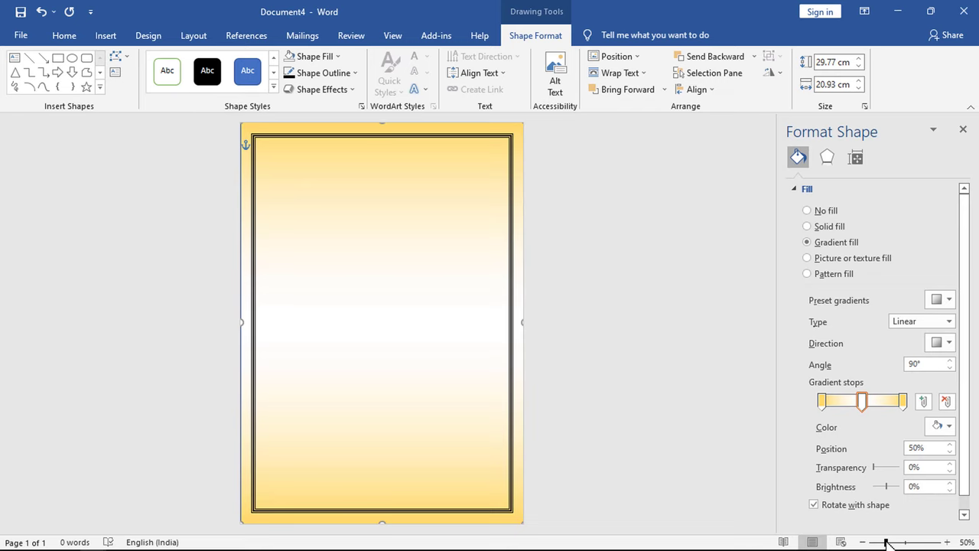
left_click_drag(888, 543, 905, 544)
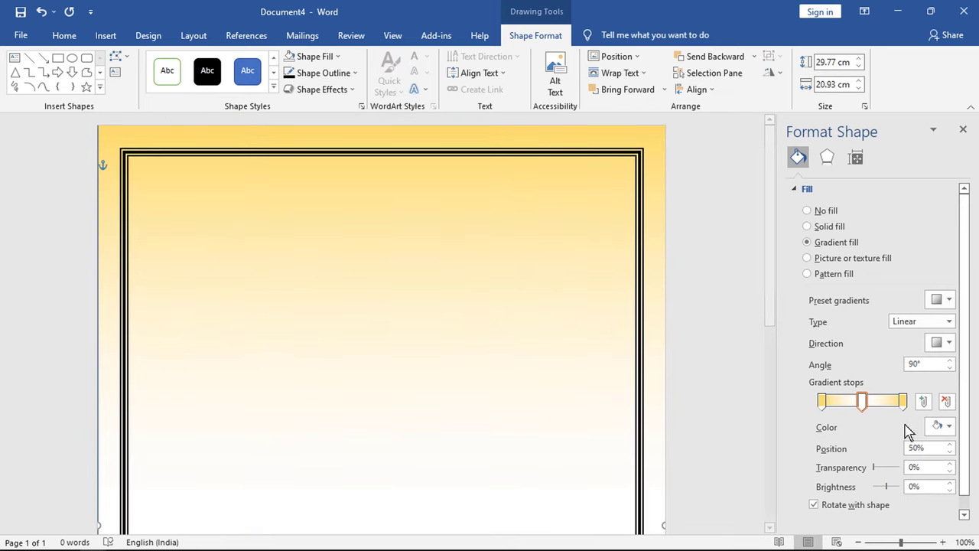
left_click(962, 129)
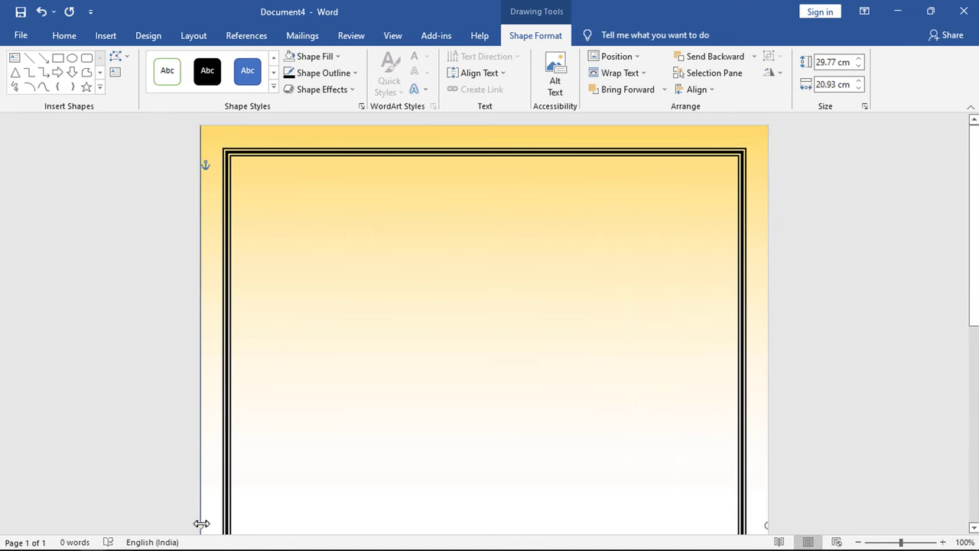
left_click_drag(201, 524, 197, 521)
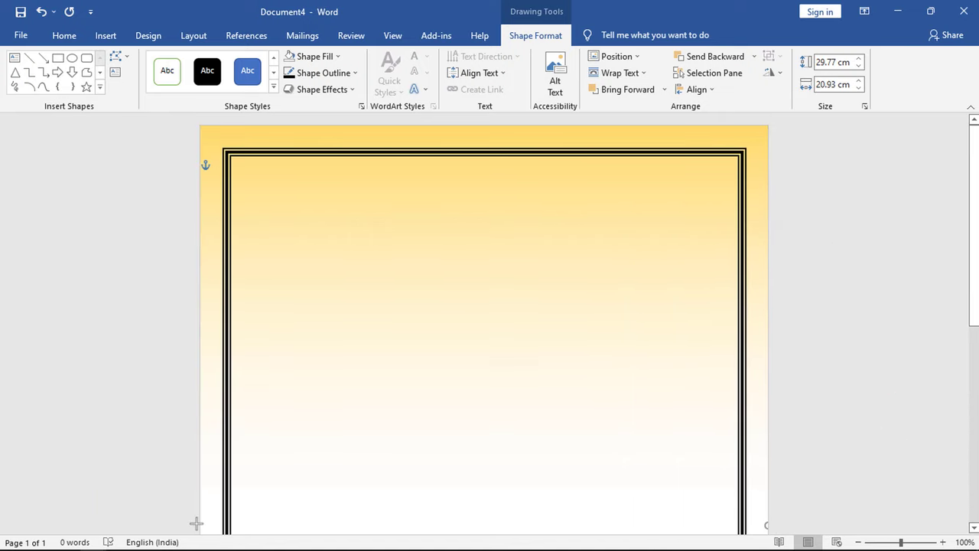
left_click(826, 410)
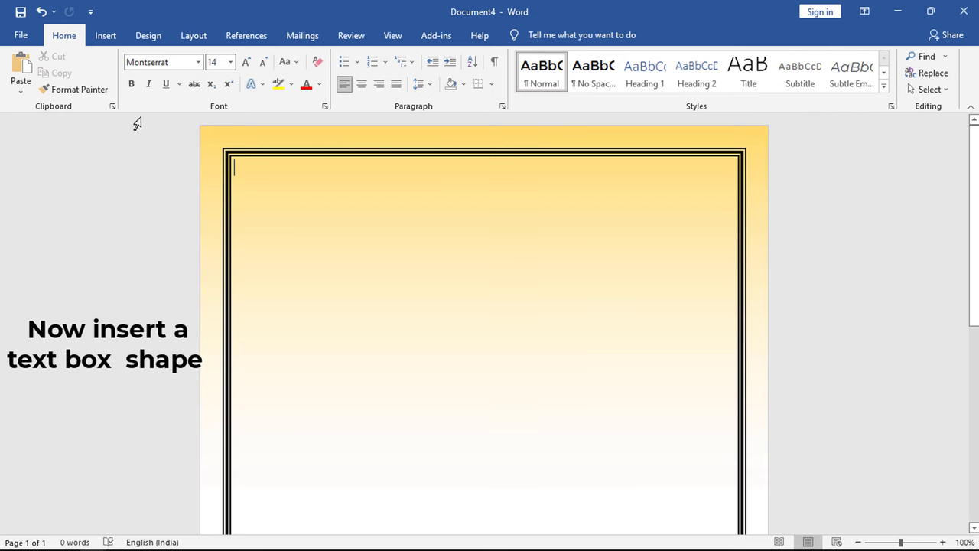
Step: Draw an 8.44 × 17.78 cm text box near the top containing 'Add school name here'
left_click(107, 36)
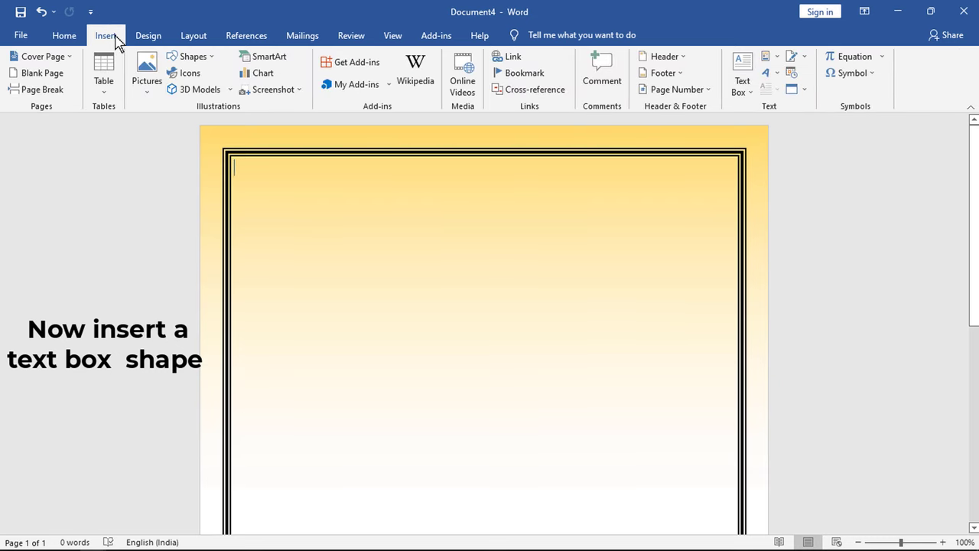
left_click(195, 56)
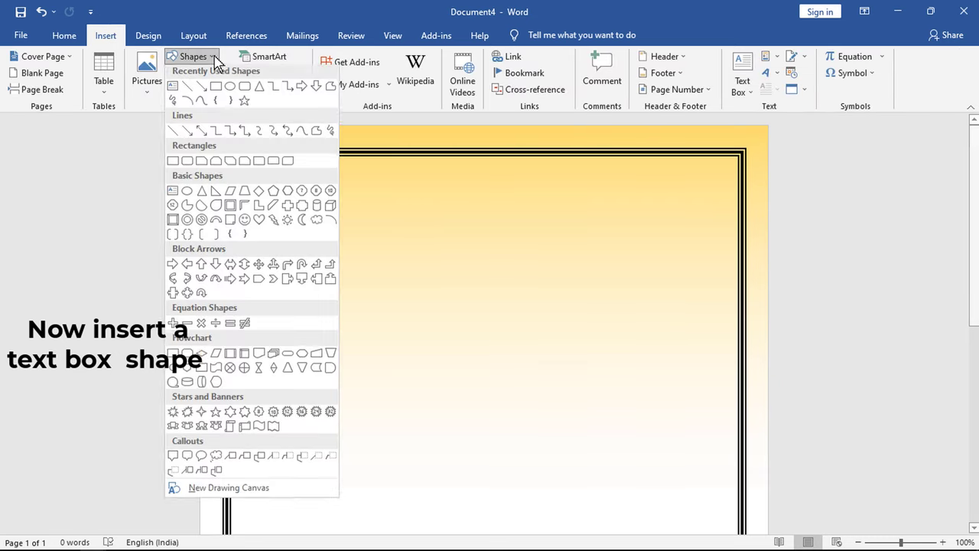
left_click(173, 195)
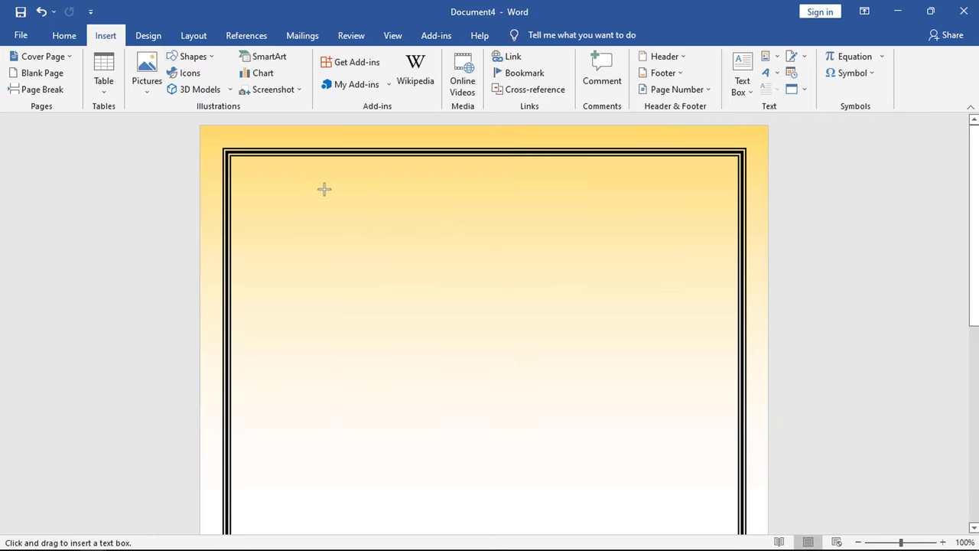
mouse_move(292, 190)
left_mouse_down()
mouse_move(681, 374)
mouse_move(725, 418)
left_mouse_up()
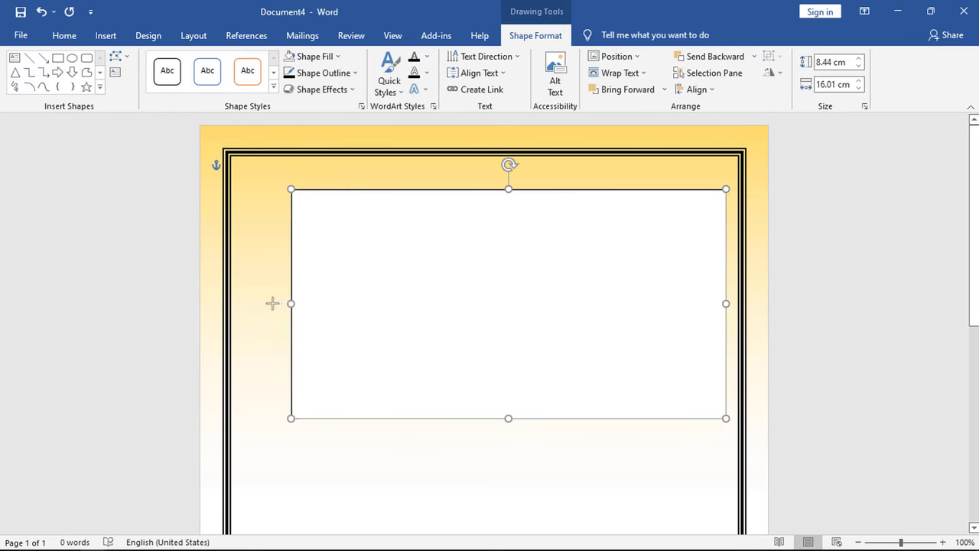
left_click_drag(290, 304, 243, 304)
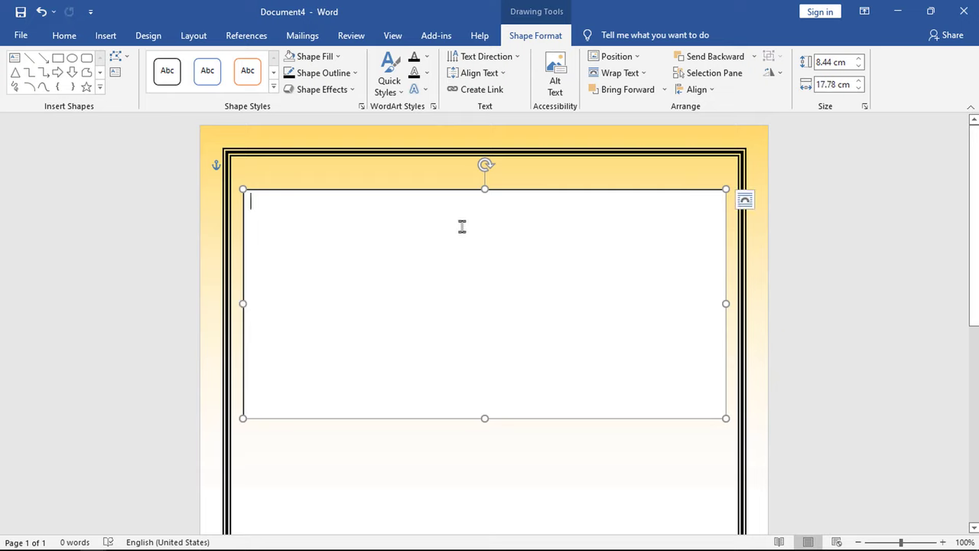
type("add ")
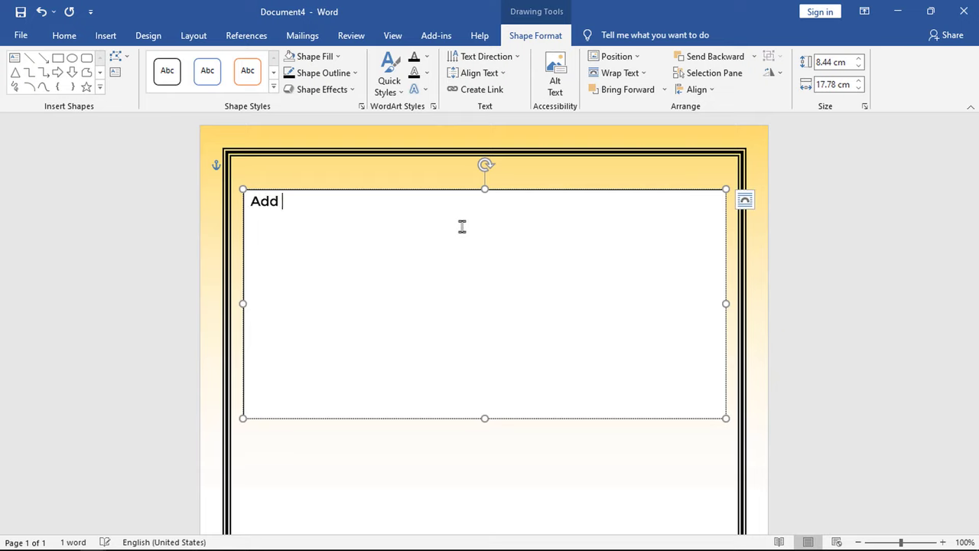
type("school name here")
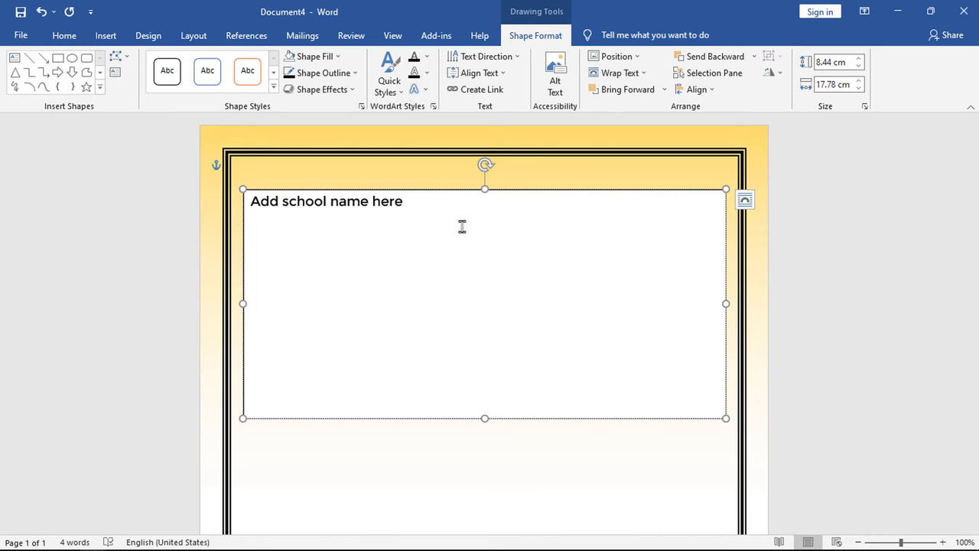
key("ctrl+a")
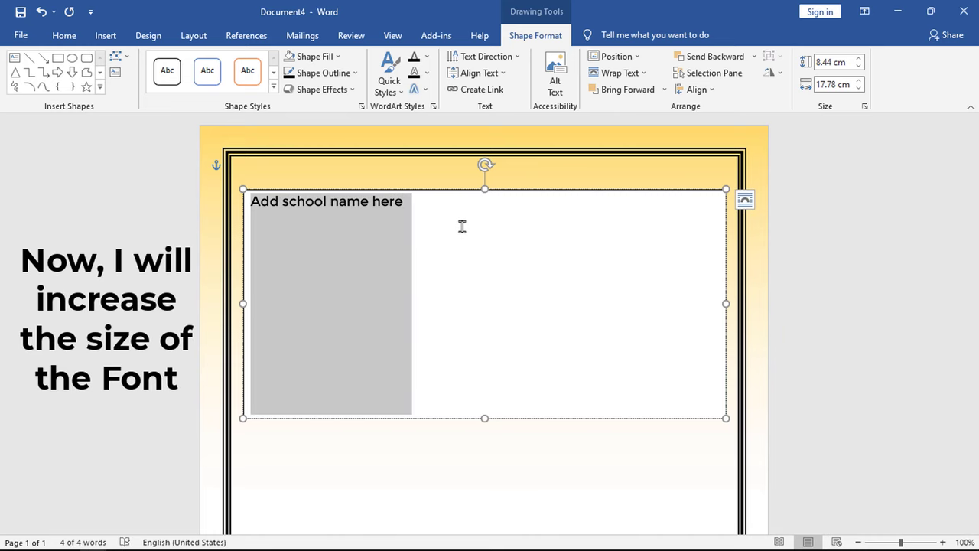
Step: Format the placeholder text as Montserrat Black at 72 pt
left_click(63, 36)
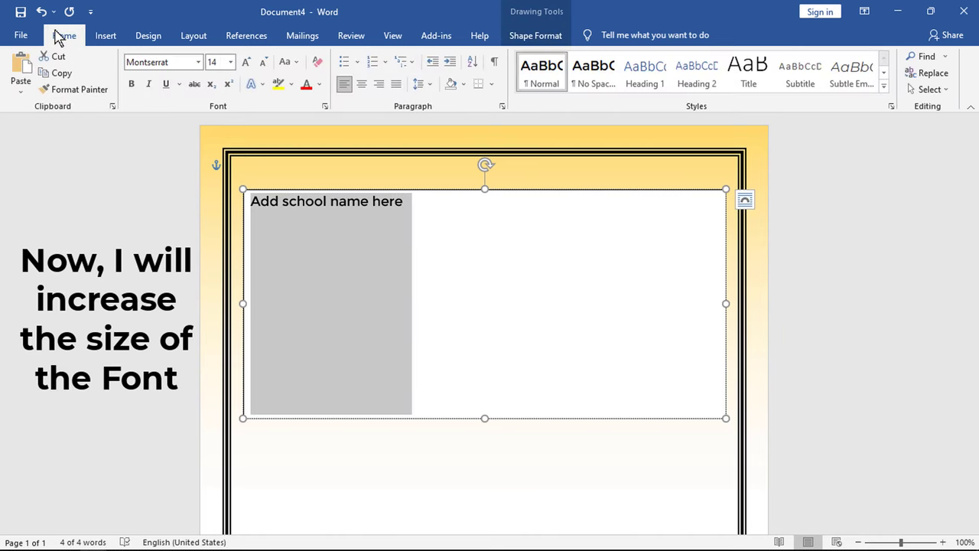
left_click(230, 63)
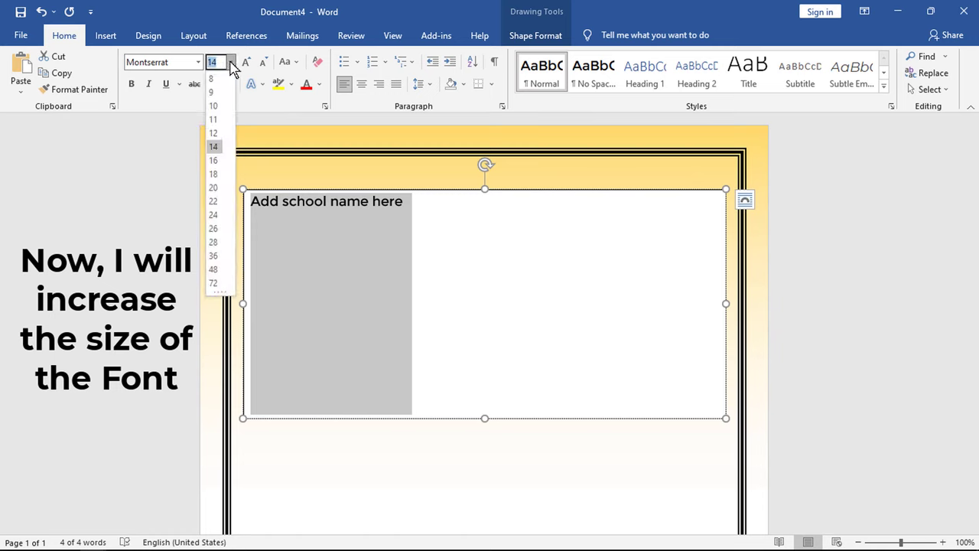
left_click(219, 288)
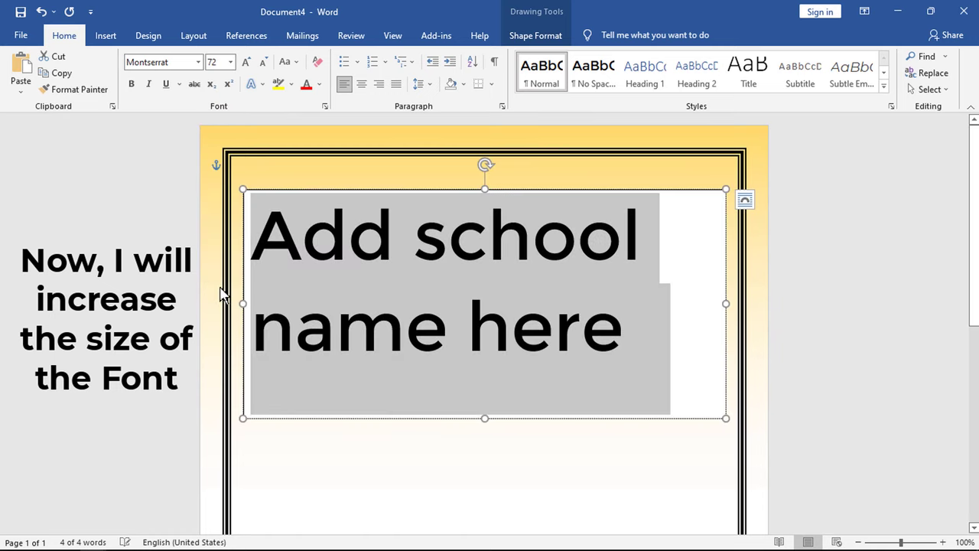
left_click(198, 62)
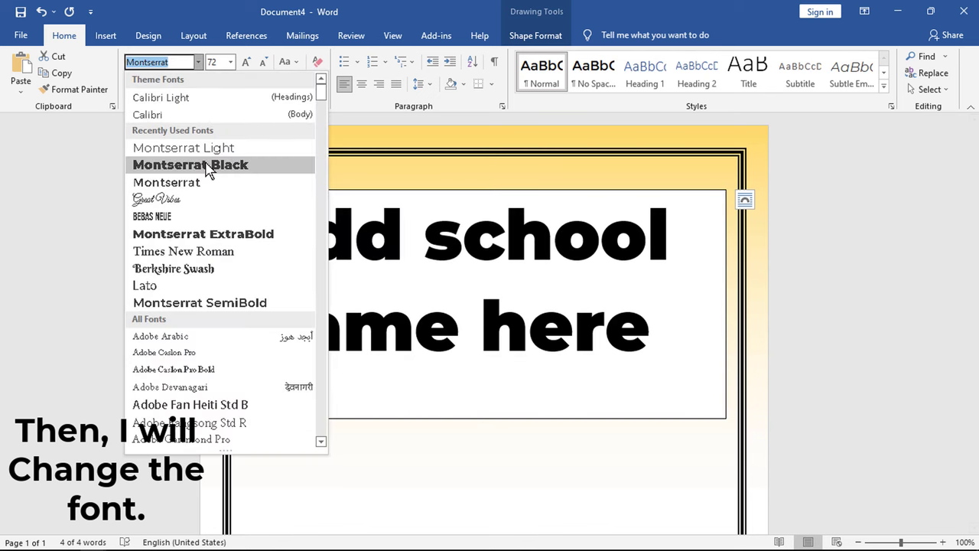
left_click(206, 167)
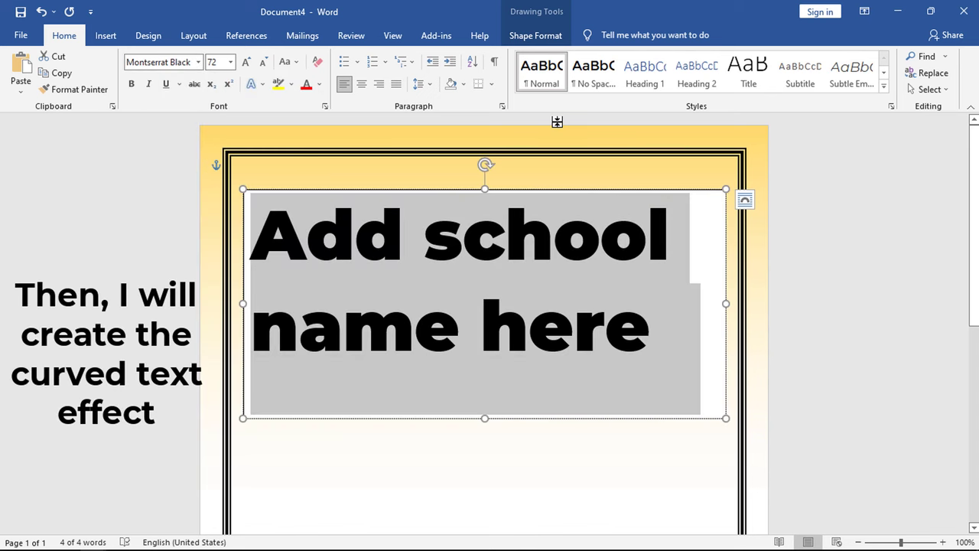
left_click(548, 38)
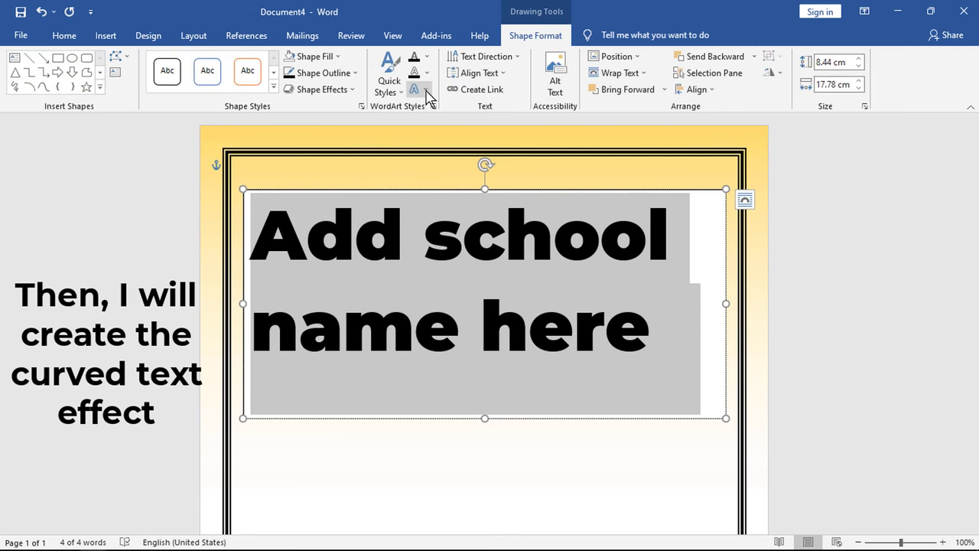
Step: Warp the school name into an Arch and make the box 12.22 cm tall
left_click(425, 95)
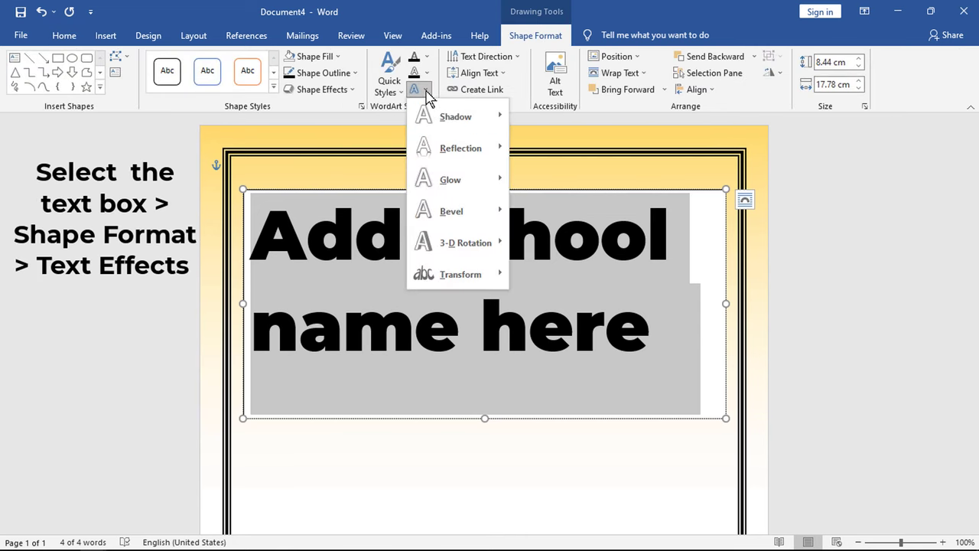
mouse_move(479, 280)
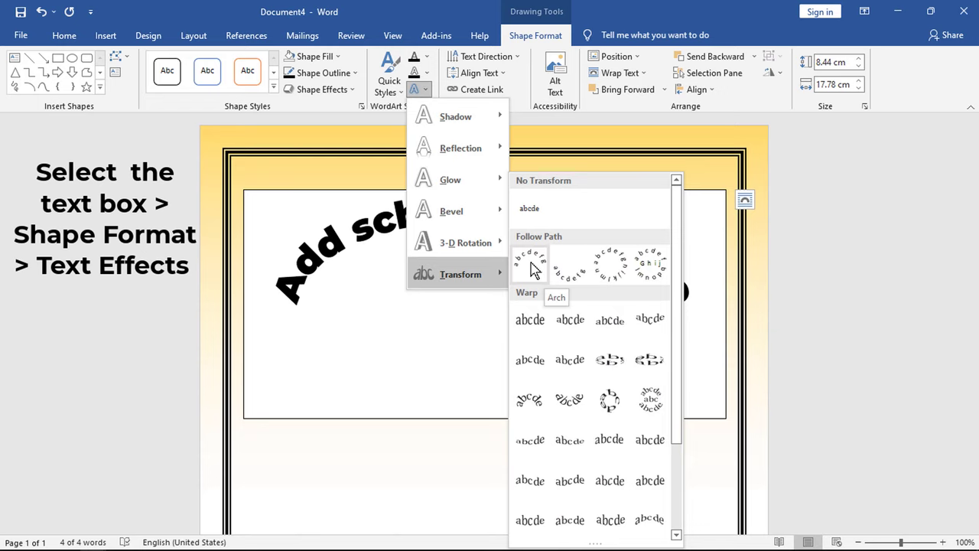
left_click(533, 268)
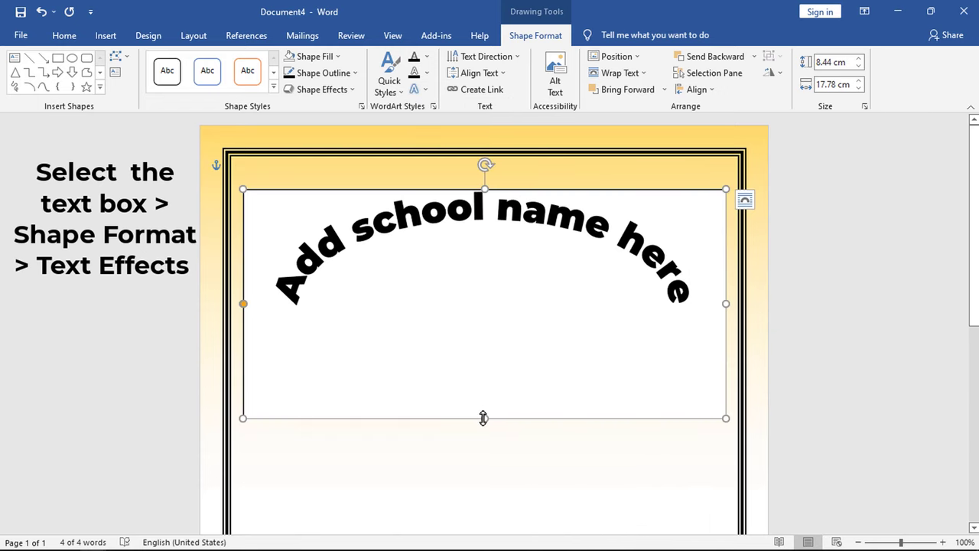
left_click_drag(483, 442, 482, 520)
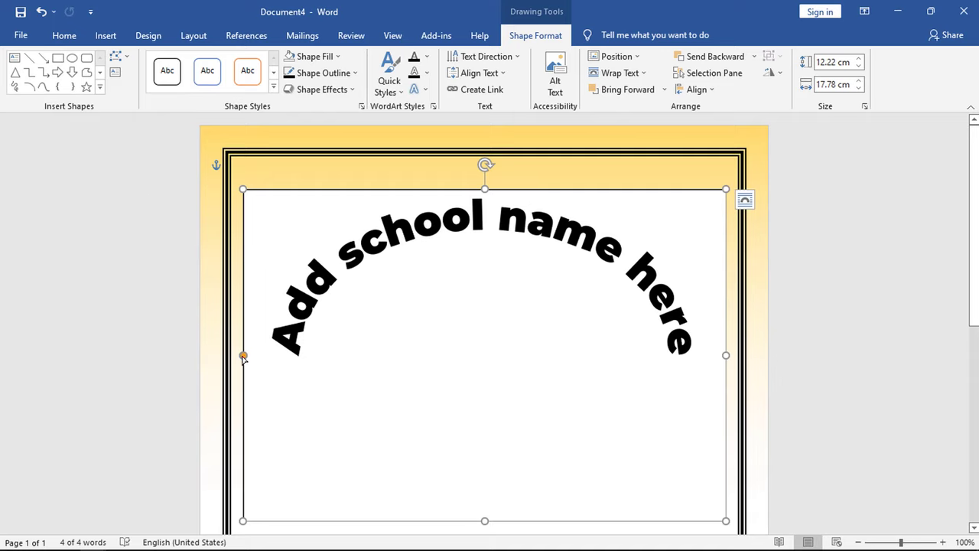
left_click_drag(243, 357, 259, 307)
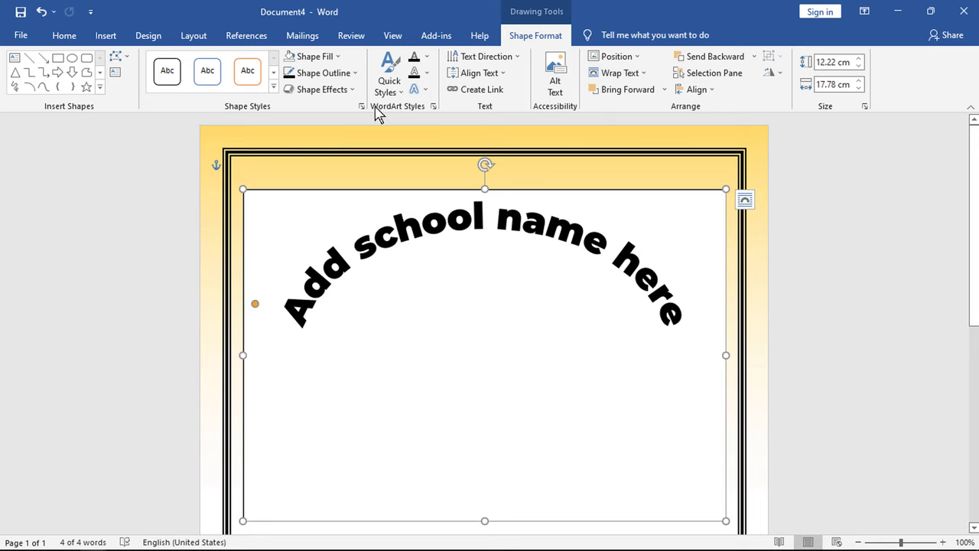
Step: Set the text box to No Fill and No Outline so the gradient shows through
left_click(325, 58)
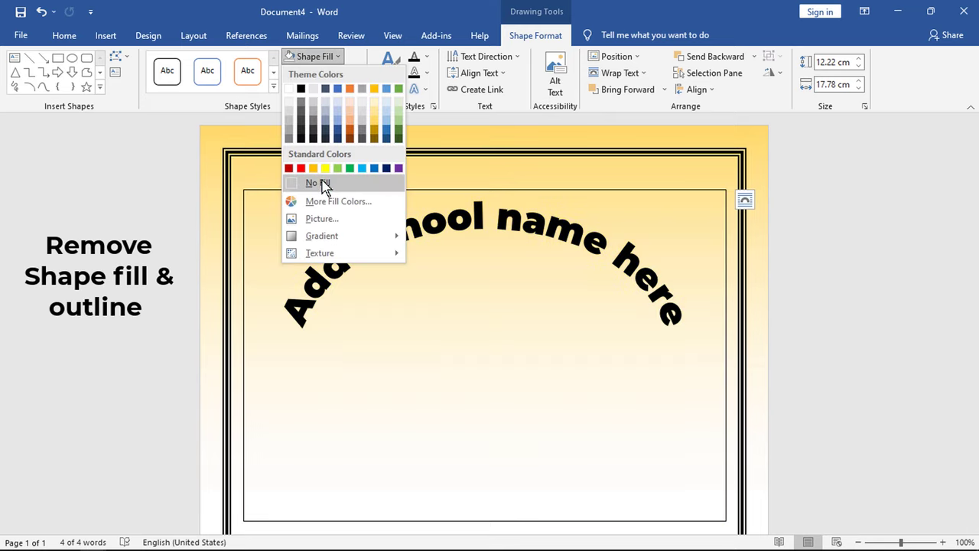
left_click(356, 183)
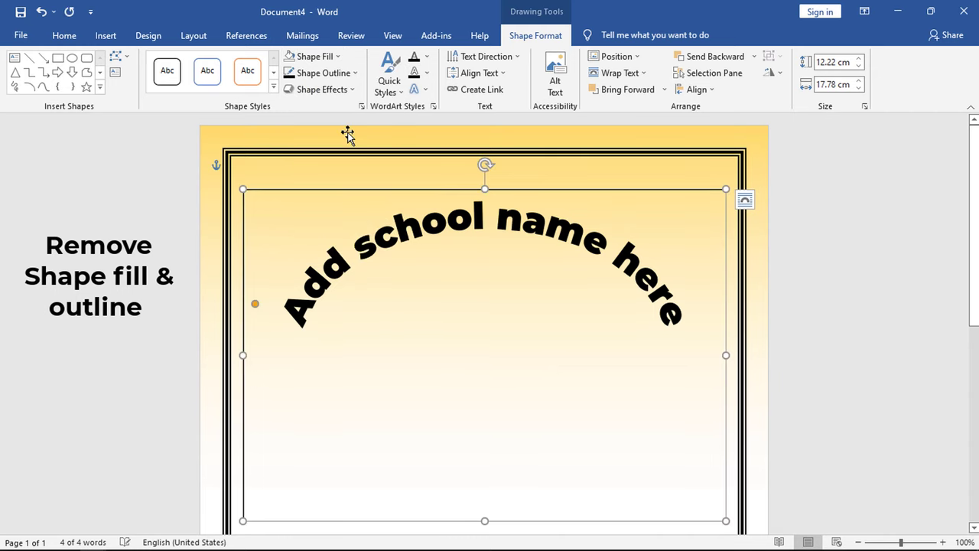
left_click(320, 73)
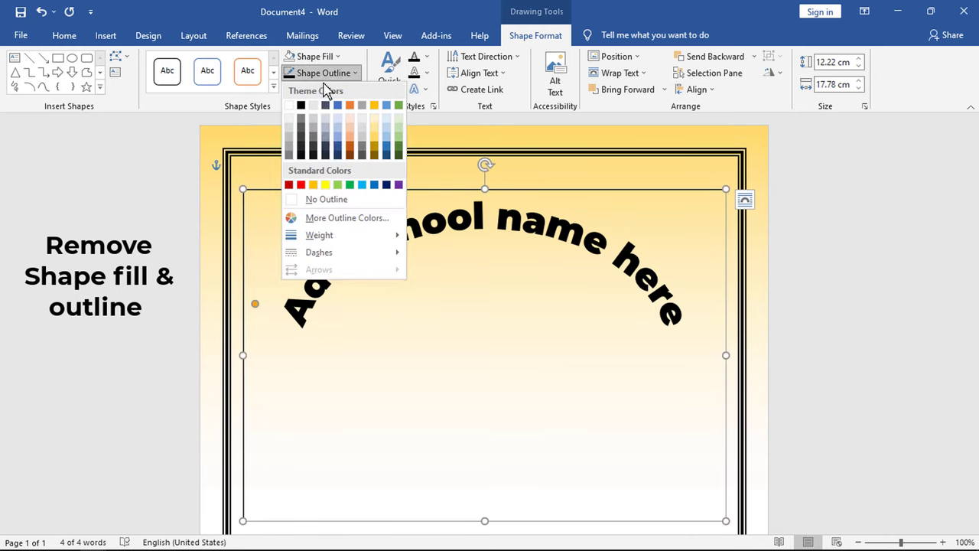
left_click(362, 200)
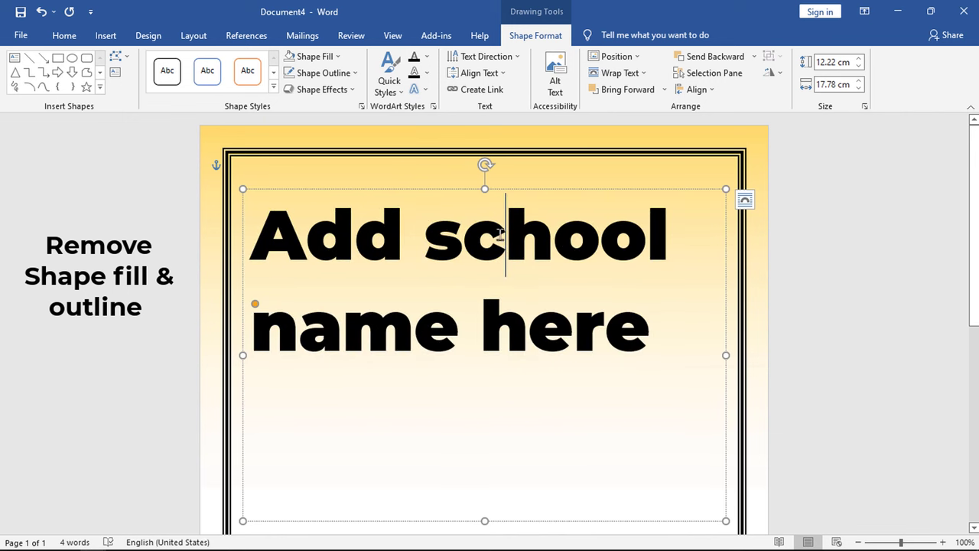
left_click_drag(657, 329, 279, 236)
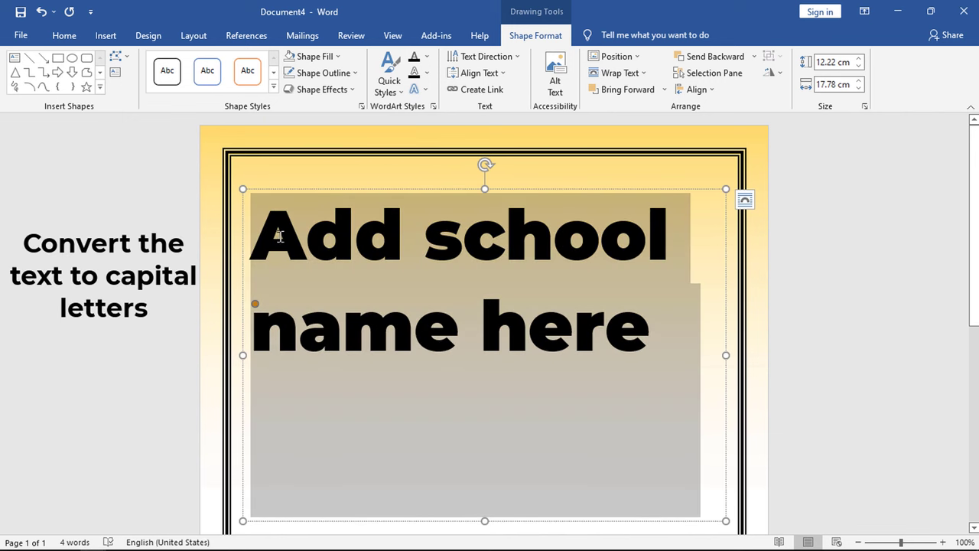
Step: Change the school name to UPPERCASE
left_click(64, 35)
left_click(297, 63)
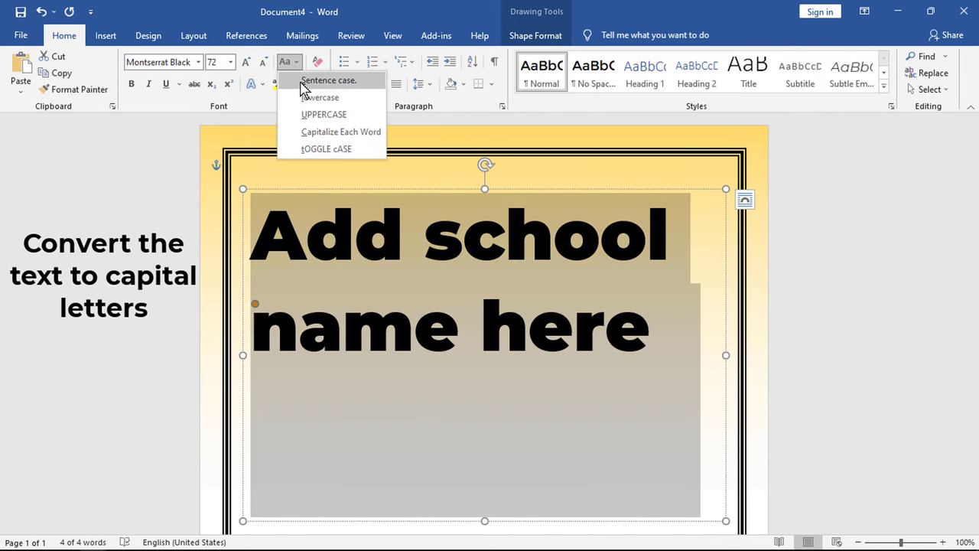
left_click(306, 115)
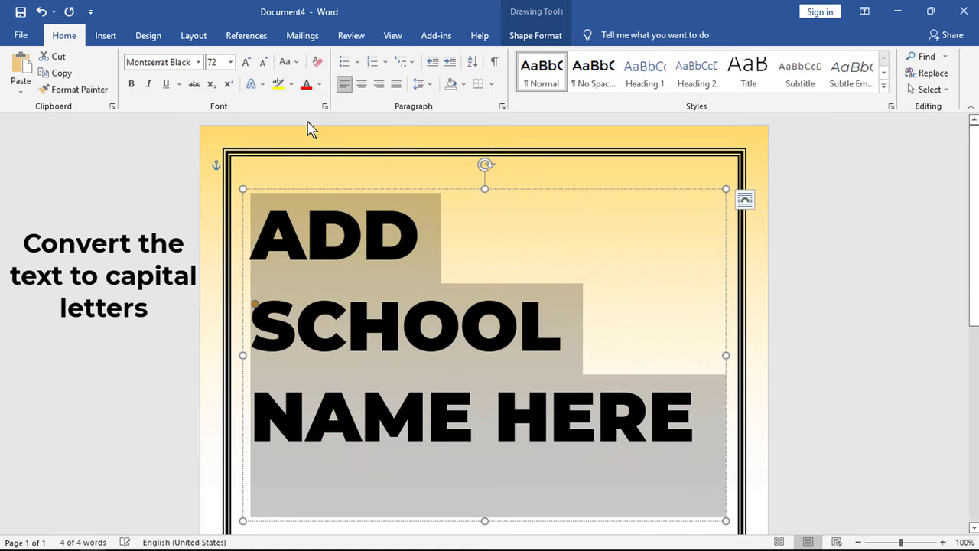
left_click(835, 306)
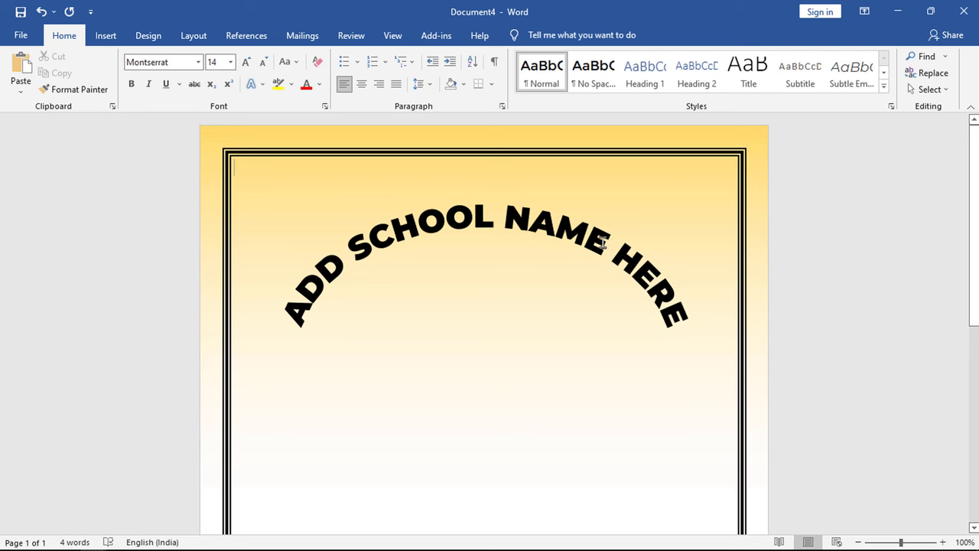
Step: Move the arched school name box slightly higher on the page
left_click(604, 243)
left_click(573, 185)
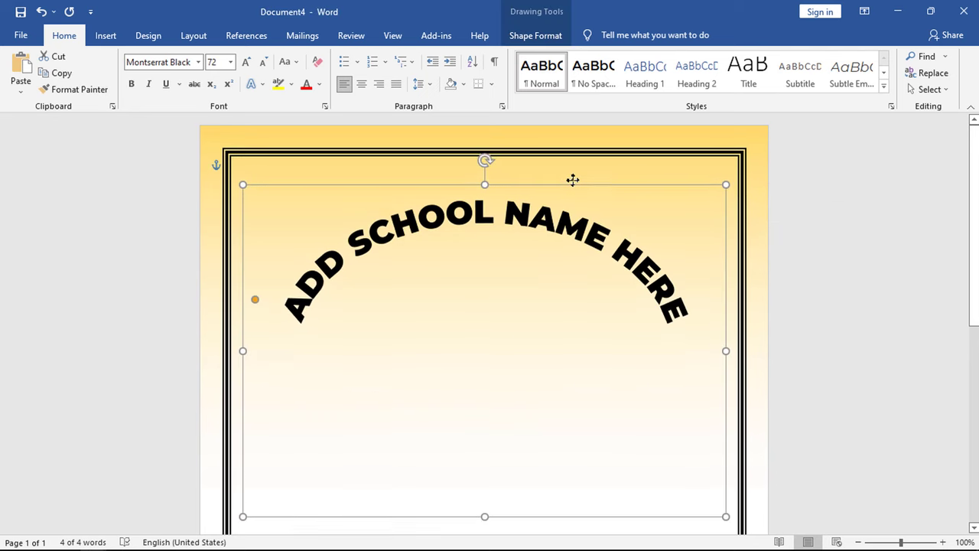
left_click_drag(573, 180, 573, 165)
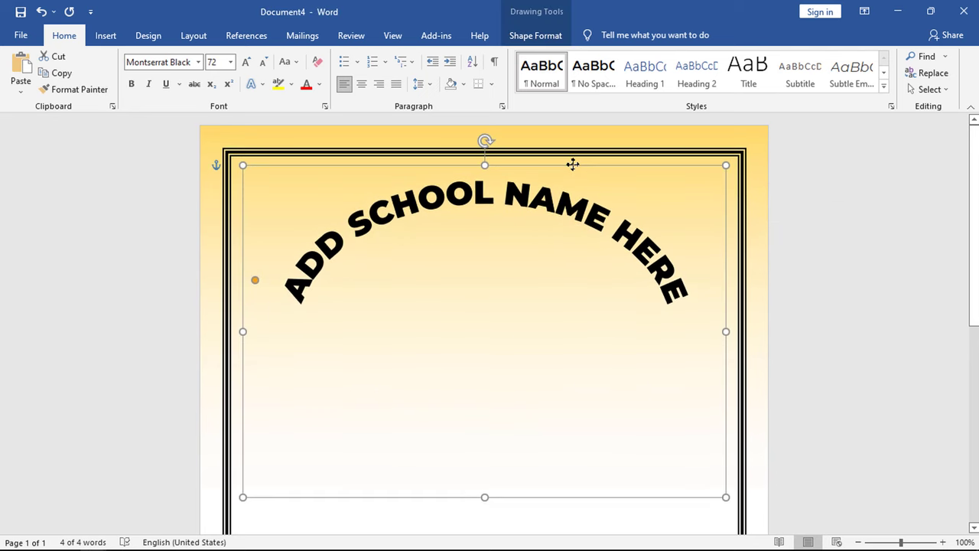
left_click(848, 290)
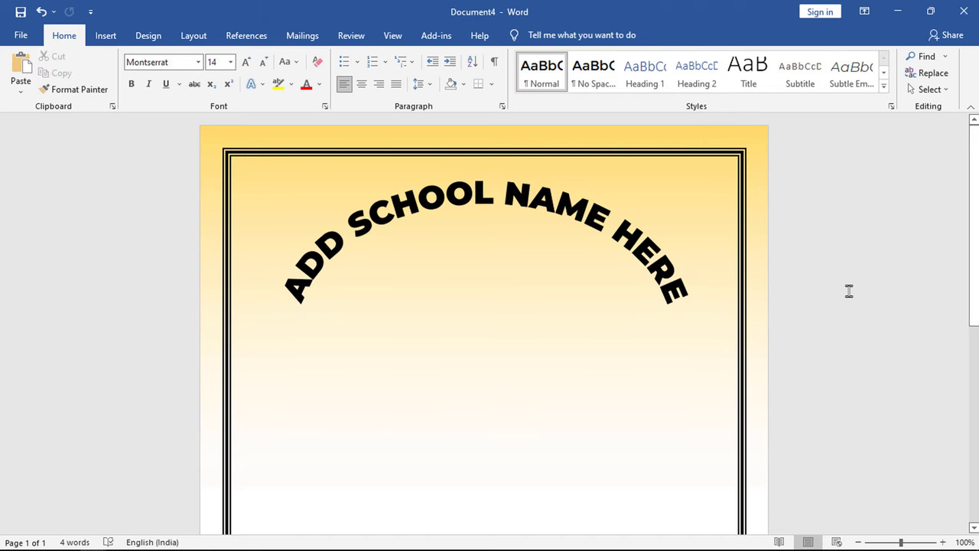
Step: Align the school name box to the horizontal centre of the page
left_click(601, 203)
left_click(574, 165)
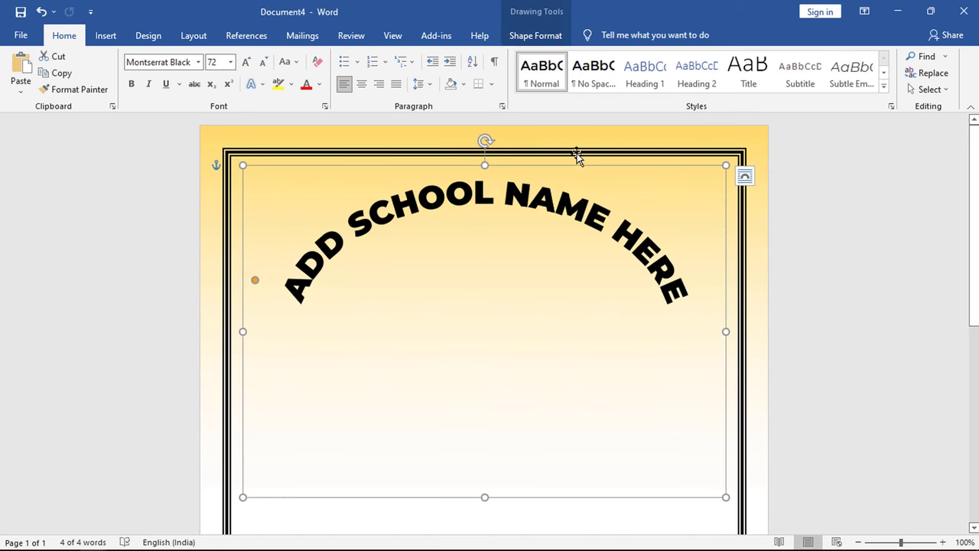
left_click(535, 35)
left_click(696, 89)
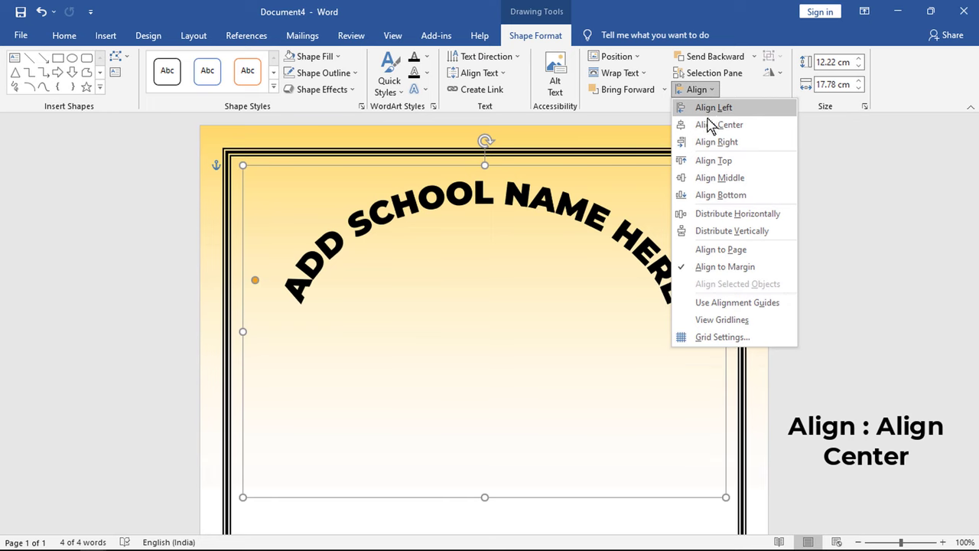
left_click(709, 125)
left_click(831, 226)
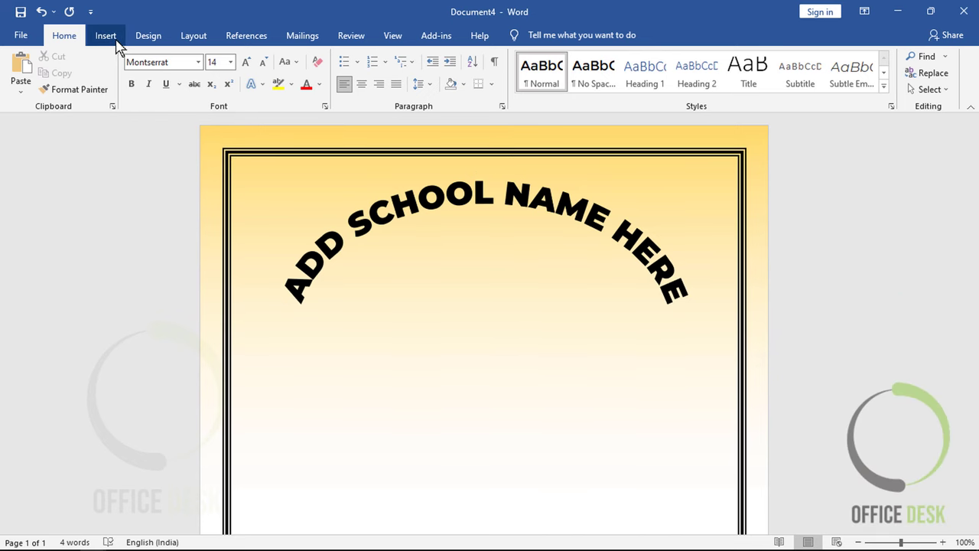
left_click(117, 42)
Step: Draw a rectangle under the arched school name and resize it to a 3.81 cm square
left_click(212, 60)
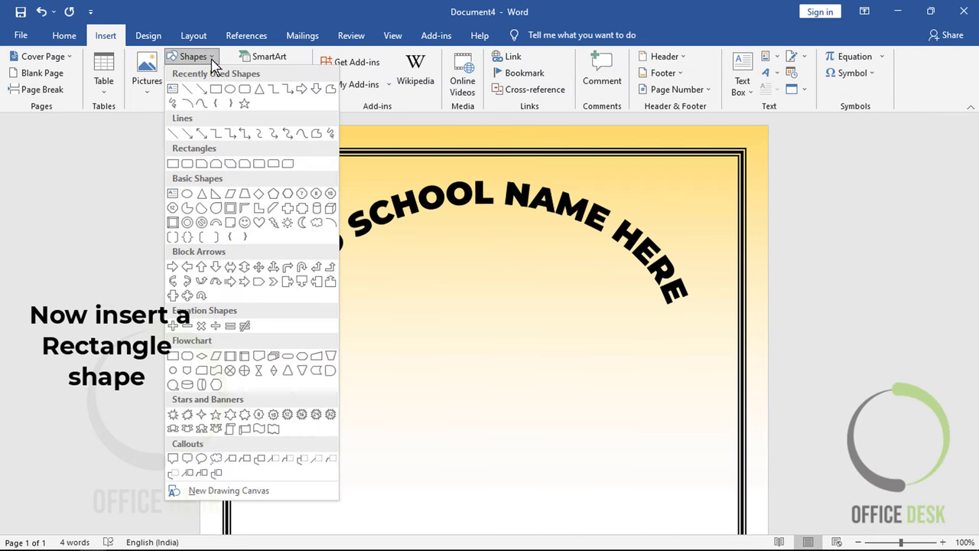
left_click(173, 165)
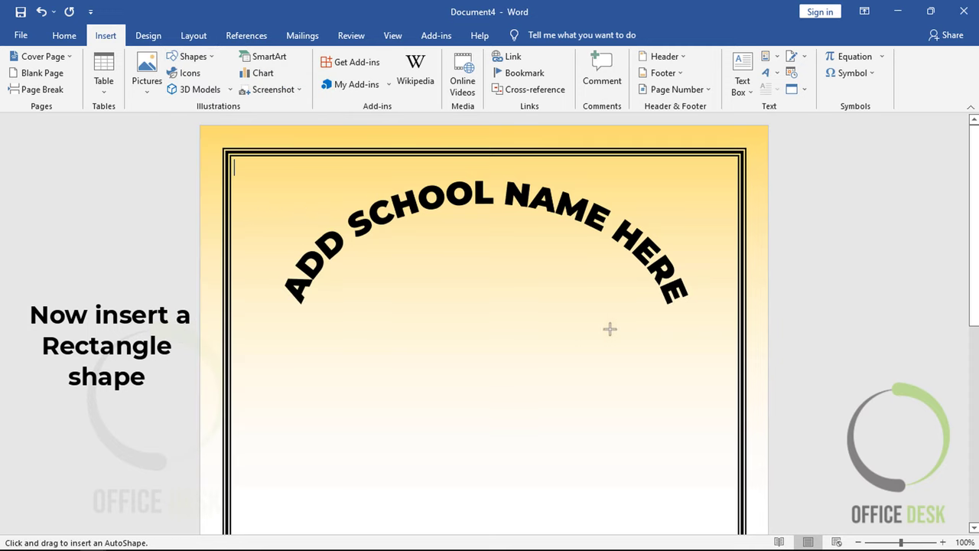
mouse_move(432, 265)
left_mouse_down()
mouse_move(561, 408)
mouse_move(538, 391)
left_mouse_up()
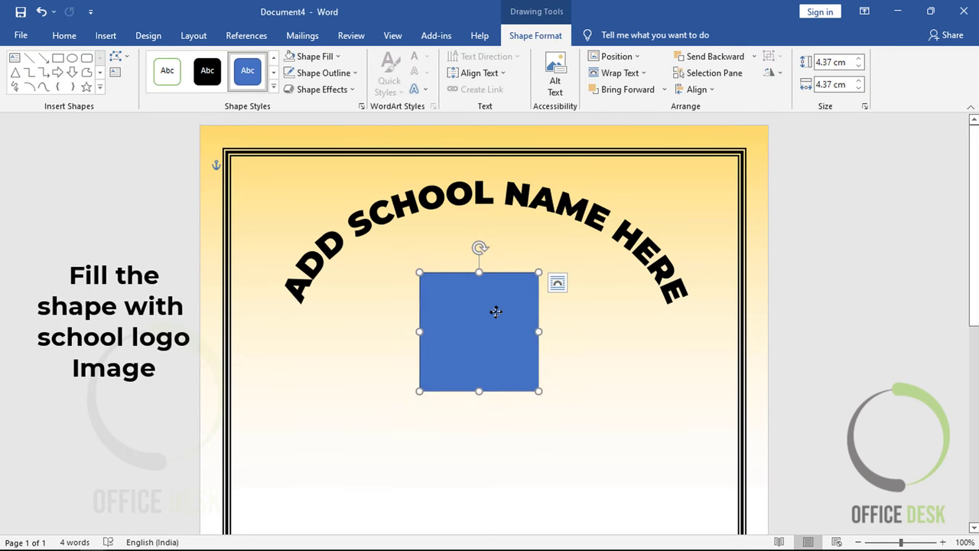
left_click_drag(536, 390, 525, 375)
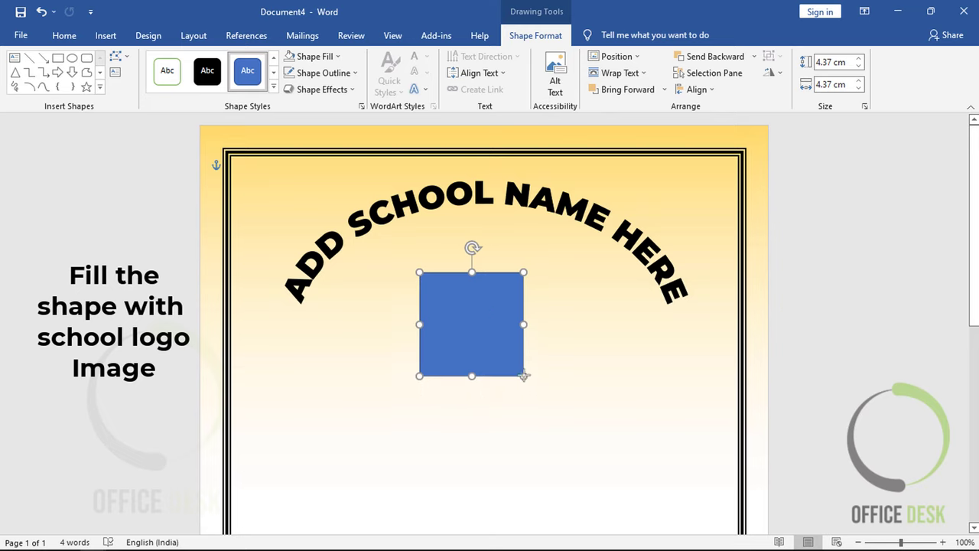
left_click_drag(478, 315, 487, 314)
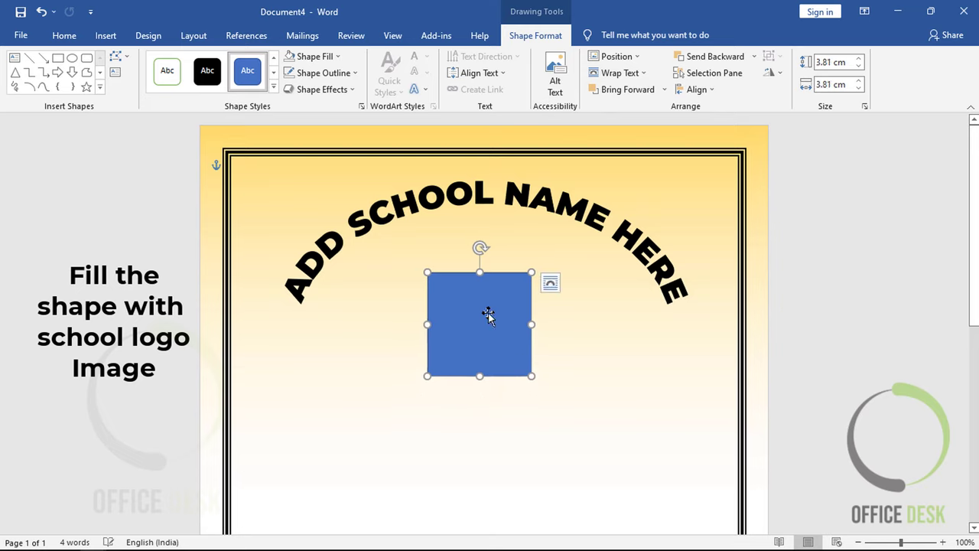
left_click(317, 58)
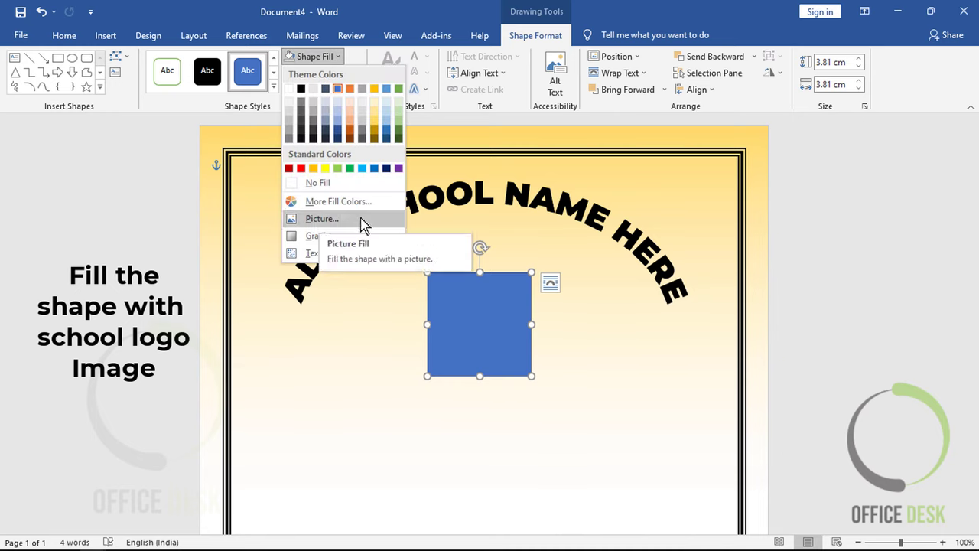
Step: Fill the square with the logo-3 picture from a file
left_click(363, 224)
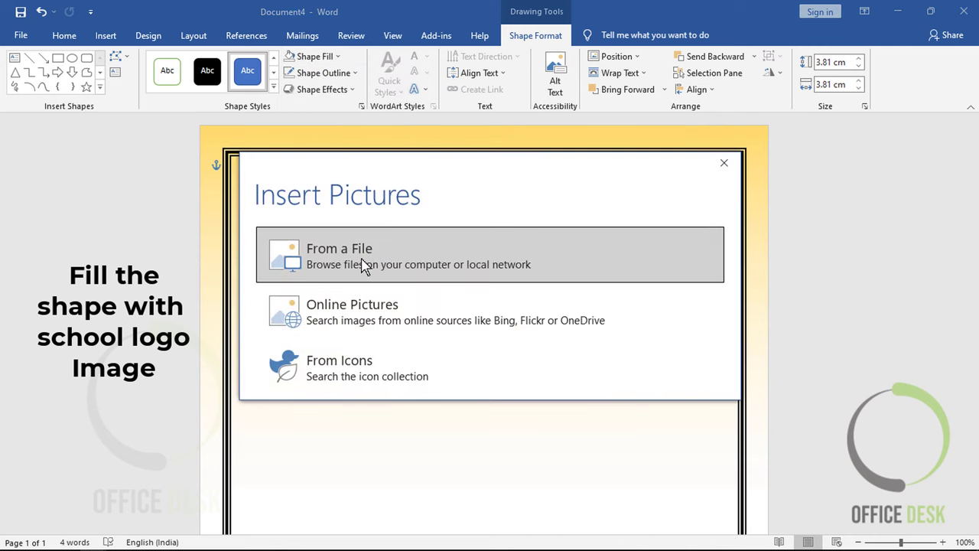
left_click(585, 260)
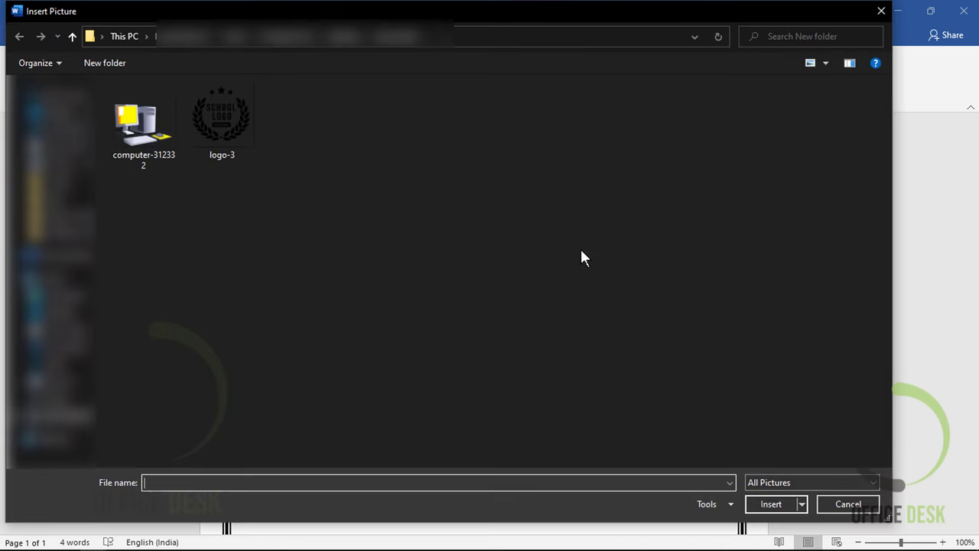
left_click(245, 127)
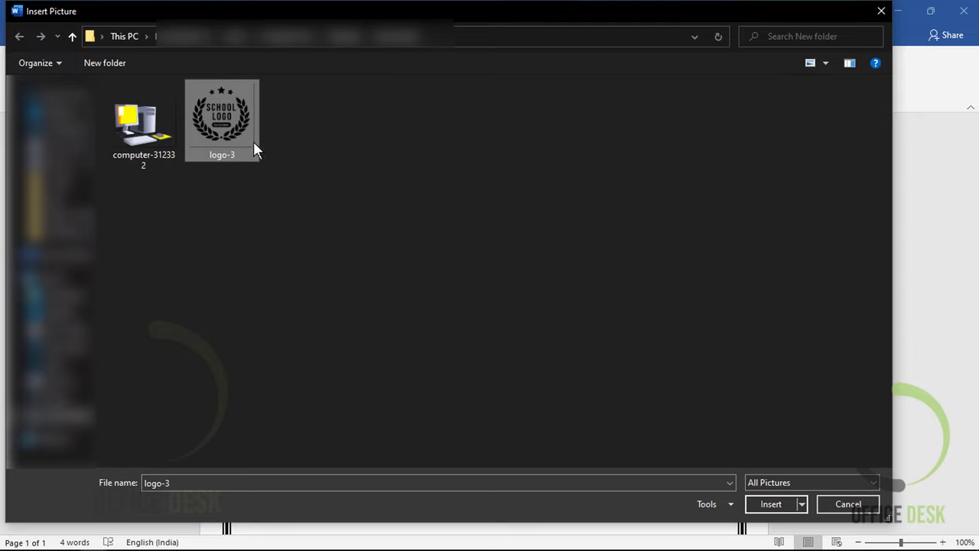
left_click(768, 504)
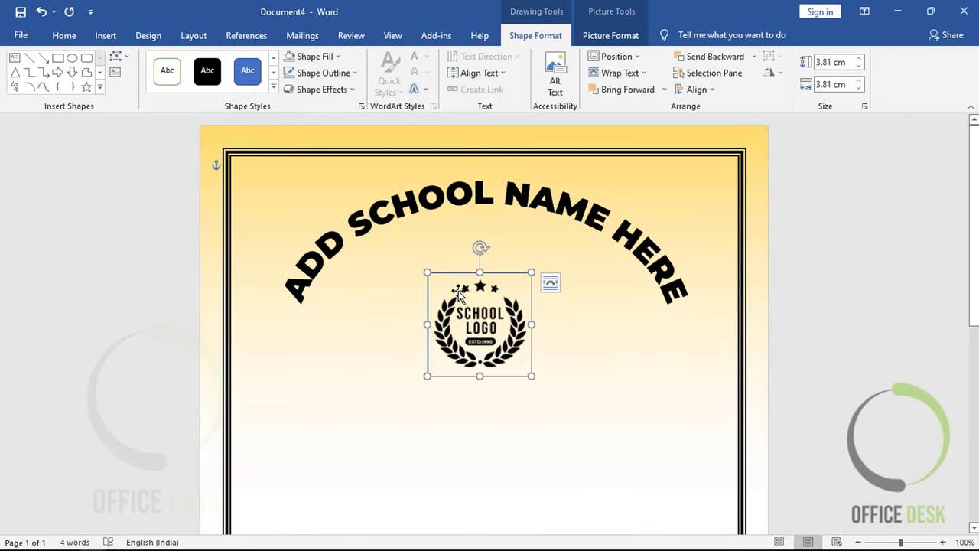
Step: Remove the logo's outline, centre it horizontally, and nudge it up under the arched title
left_click(359, 78)
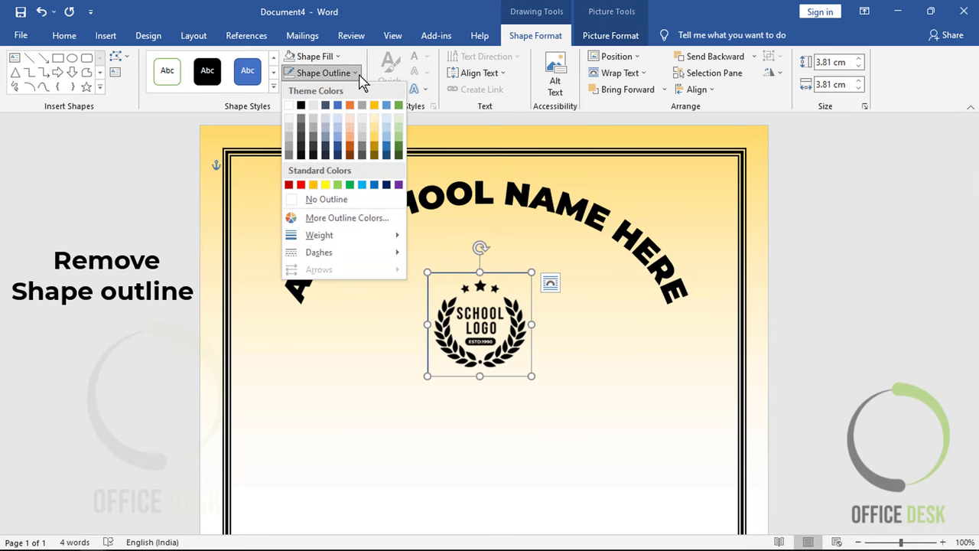
left_click(340, 202)
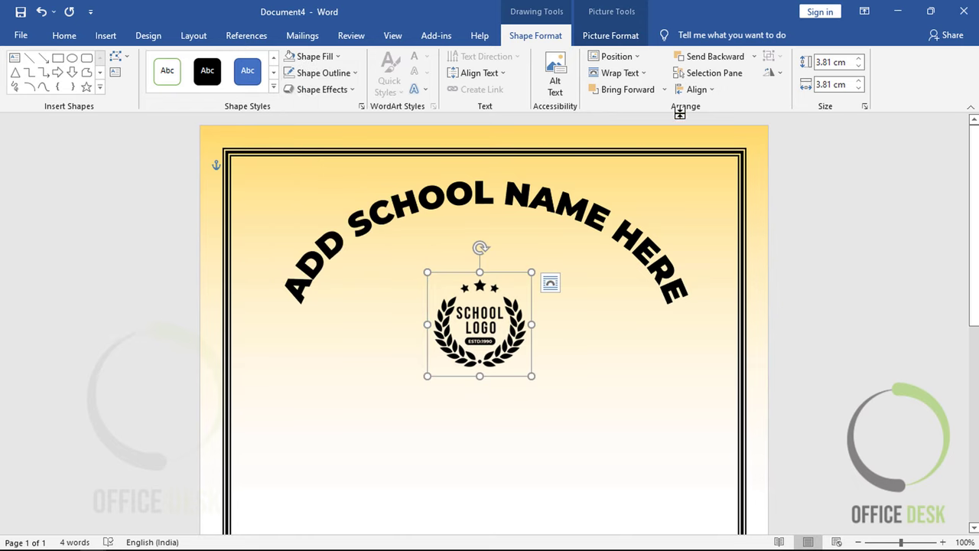
left_click(694, 90)
left_click(710, 129)
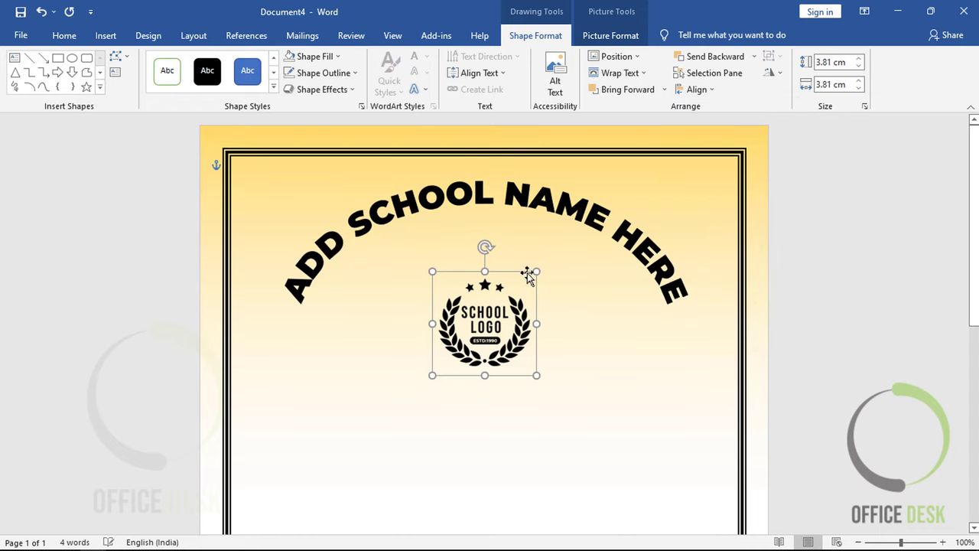
key("Up")
key("Up")
key("Up")
key("Up")
key("Up")
key("Up")
key("Up")
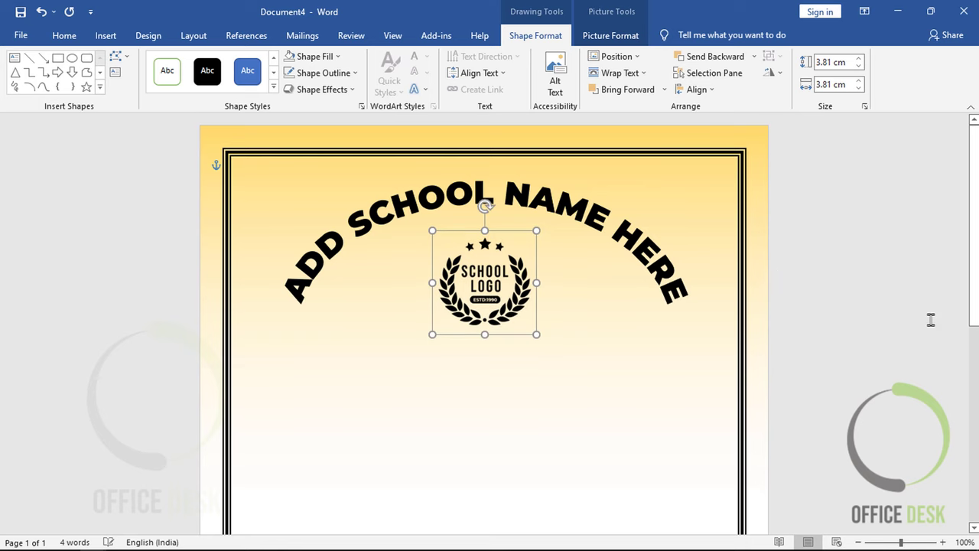
left_click(920, 319)
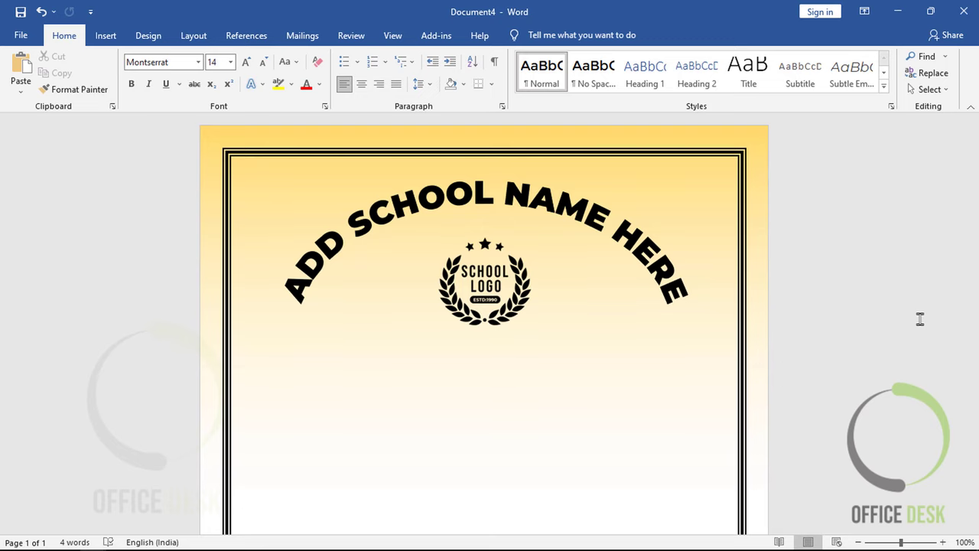
Step: Draw a wide text box below the logo and type the contact e-mail address
left_click(107, 36)
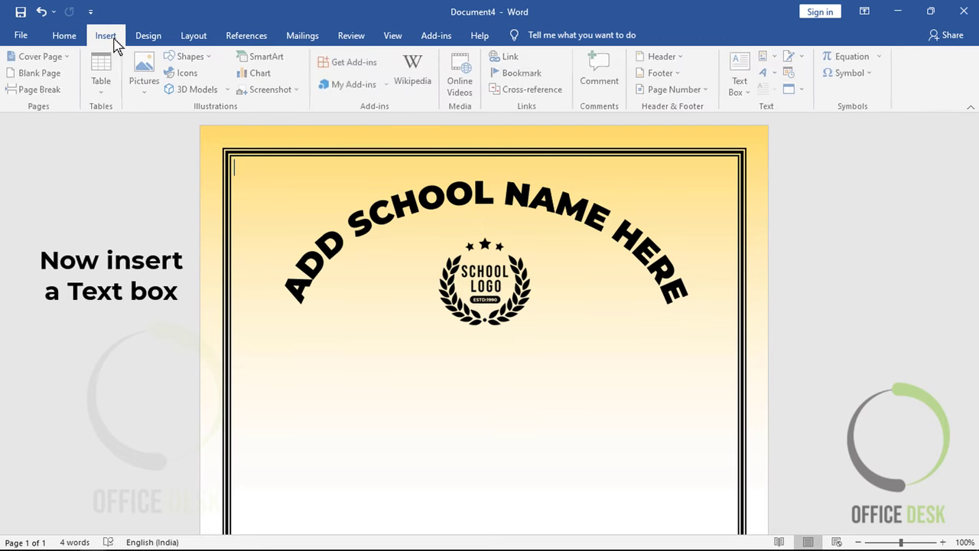
left_click(208, 58)
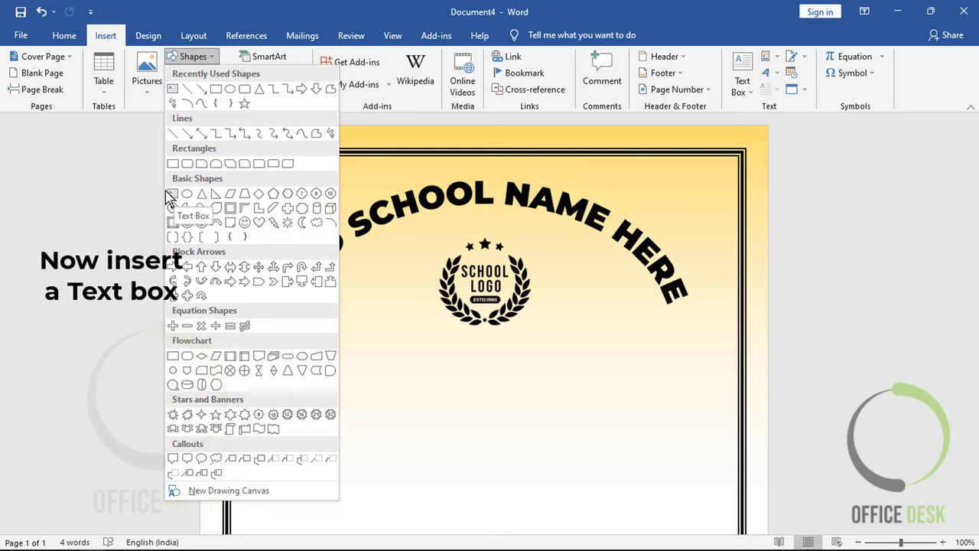
left_click(172, 196)
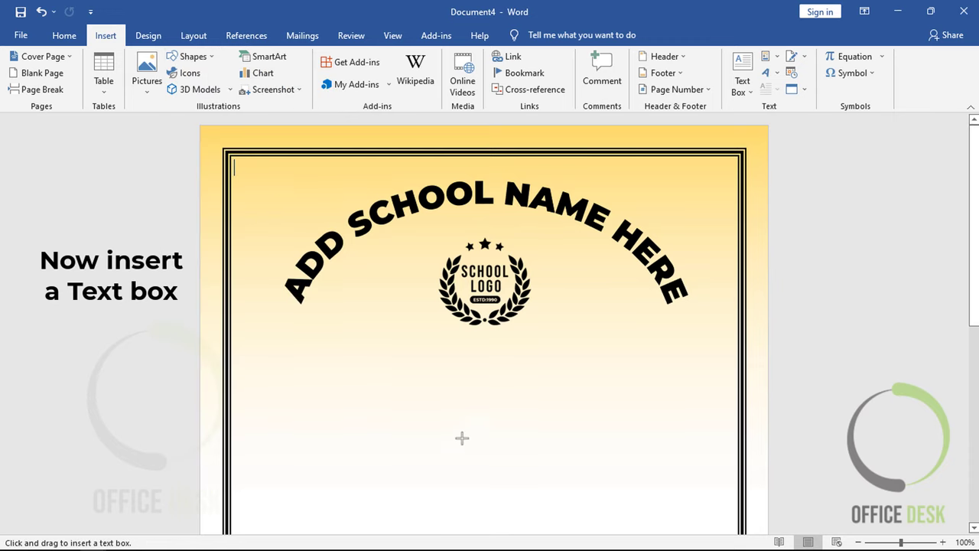
left_click_drag(313, 343, 660, 376)
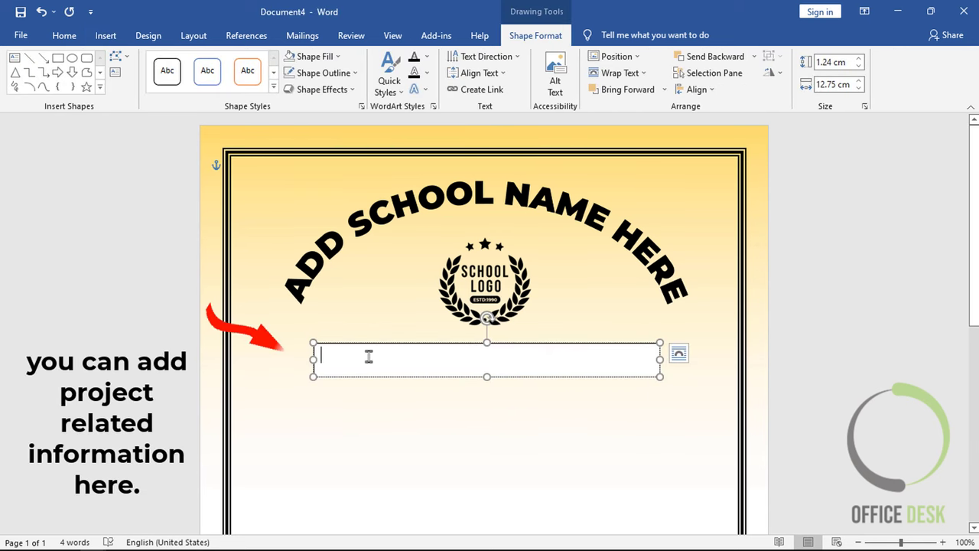
type("CO")
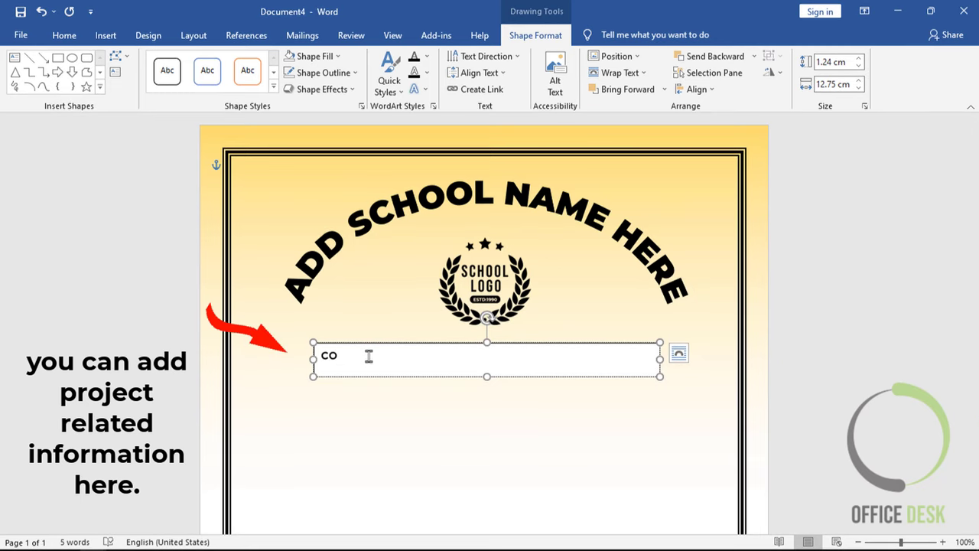
type(": 0123456789, E-mail: user@")
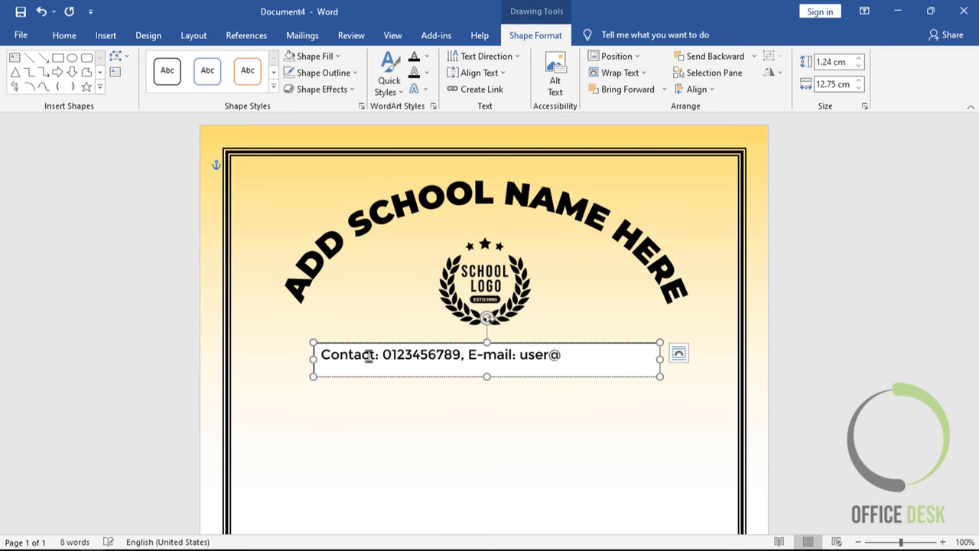
type("mail.comail.com")
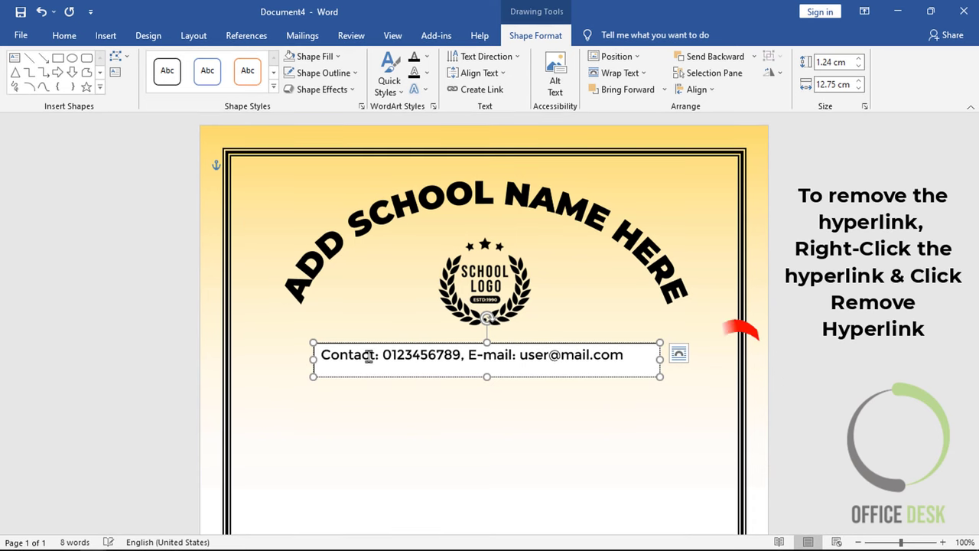
key("Return")
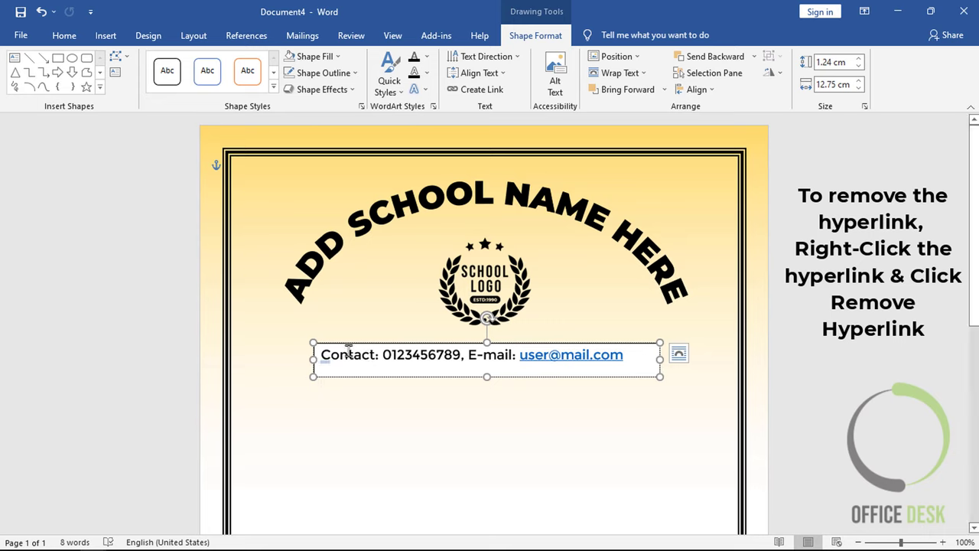
Step: Remove the e-mail hyperlink, enlarge the box, and type the street address on a second line
right_click(584, 353)
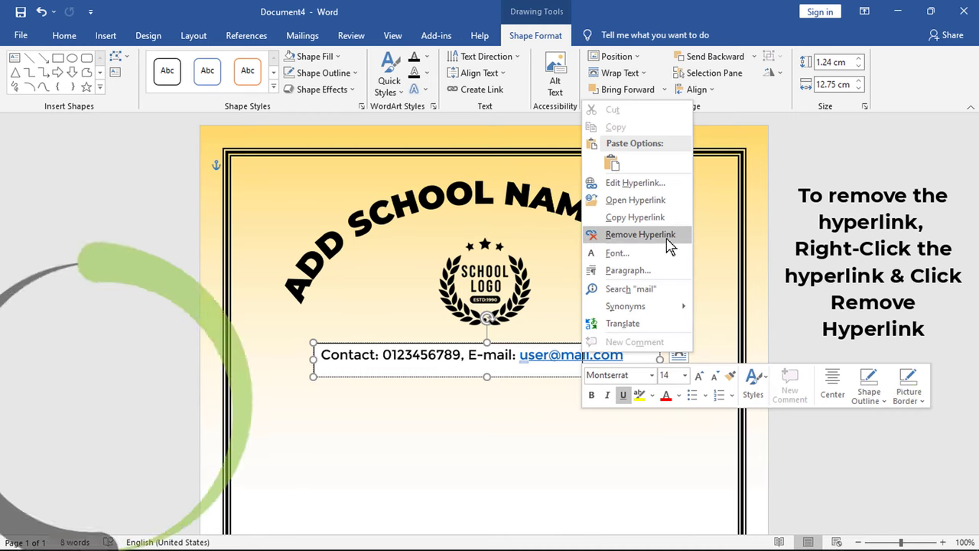
left_click(668, 234)
left_click_drag(486, 376, 487, 406)
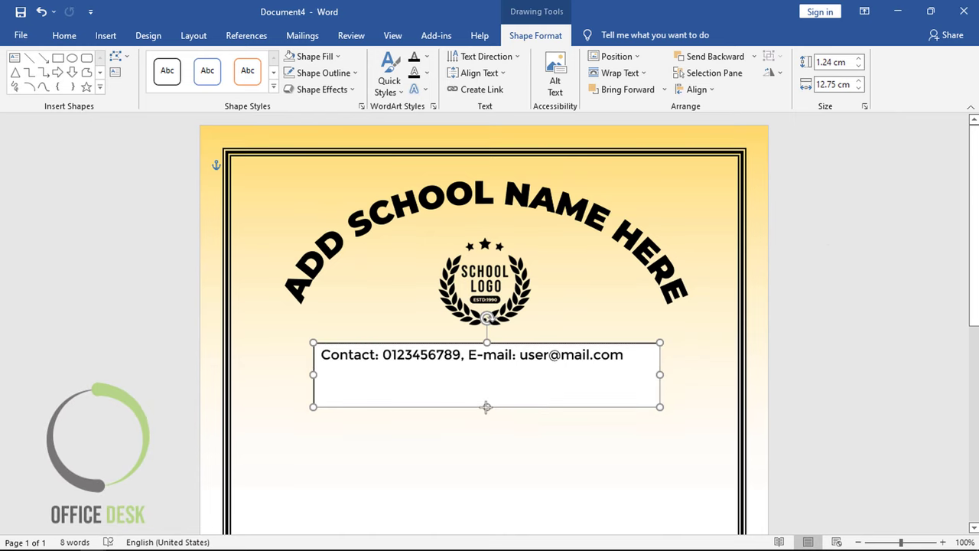
left_click(337, 373)
type("Add")
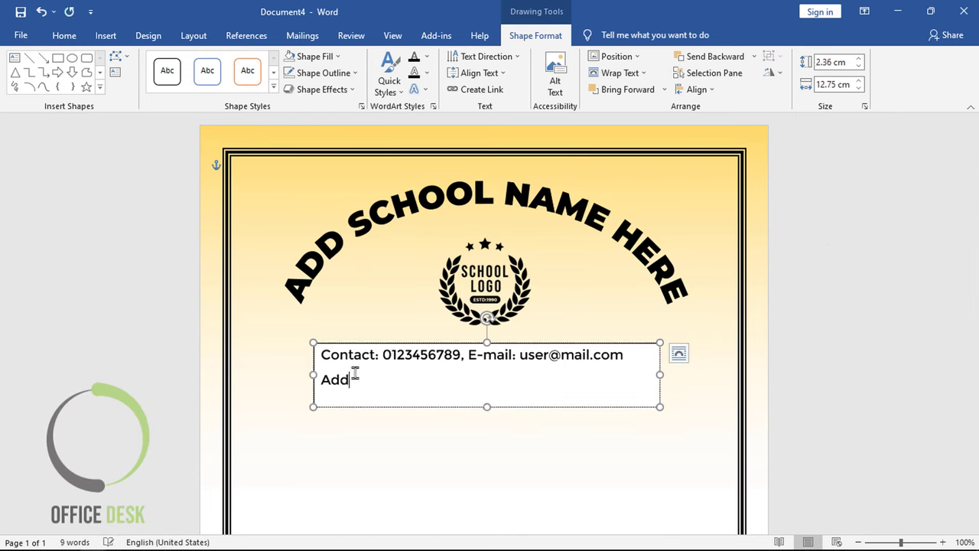
type(" 0")
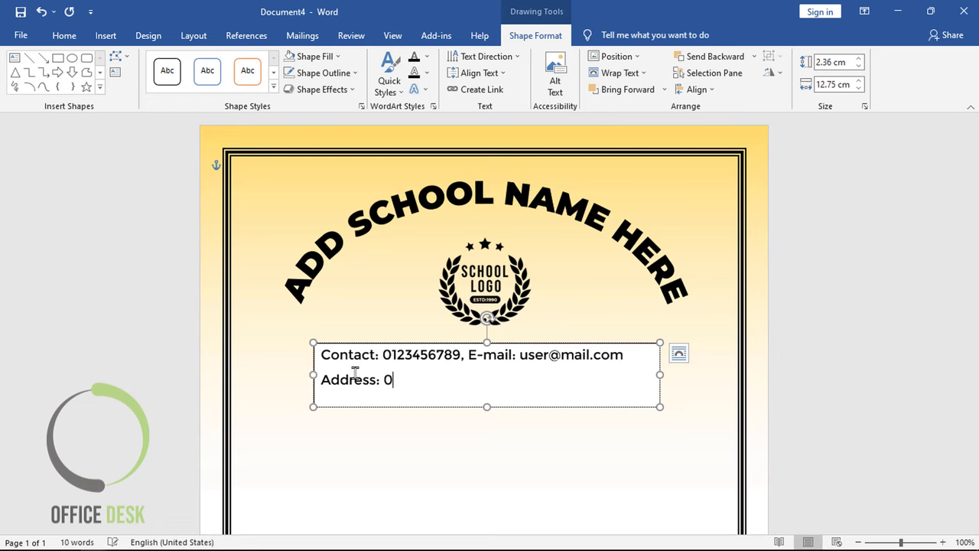
type("Street no.12")
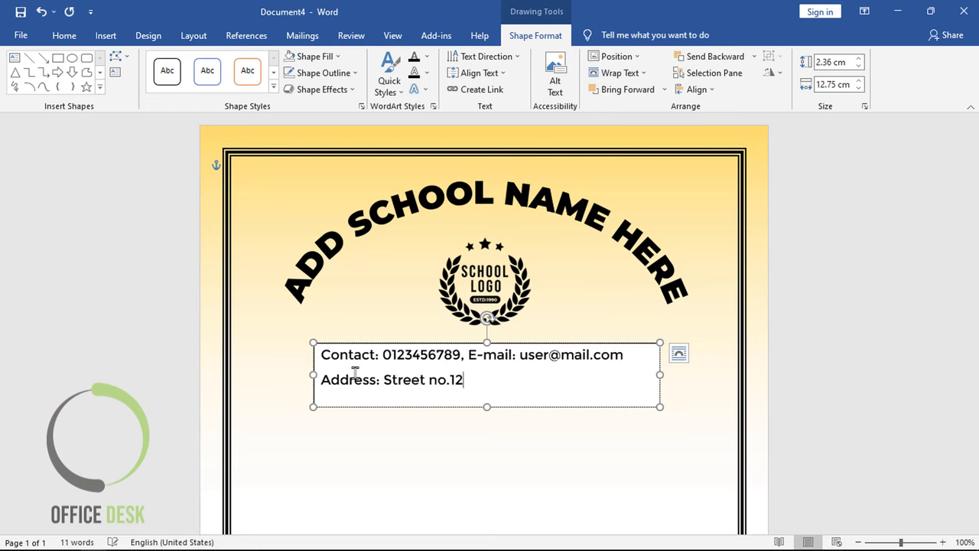
type("ity")
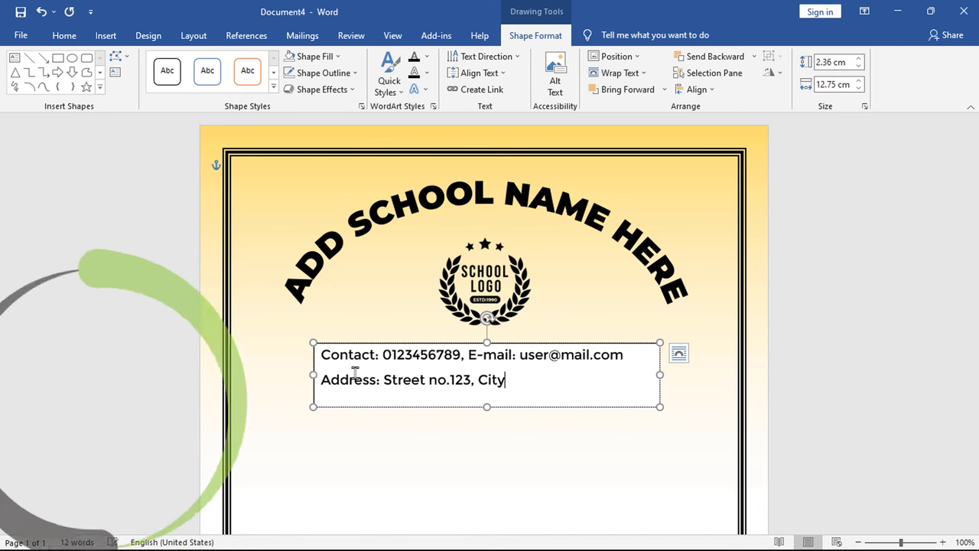
type(", Pin:")
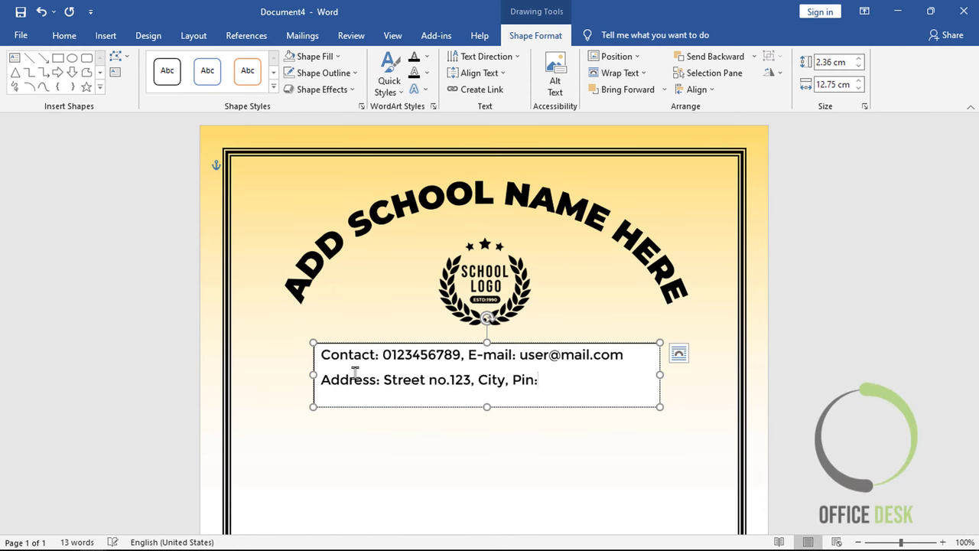
type("456")
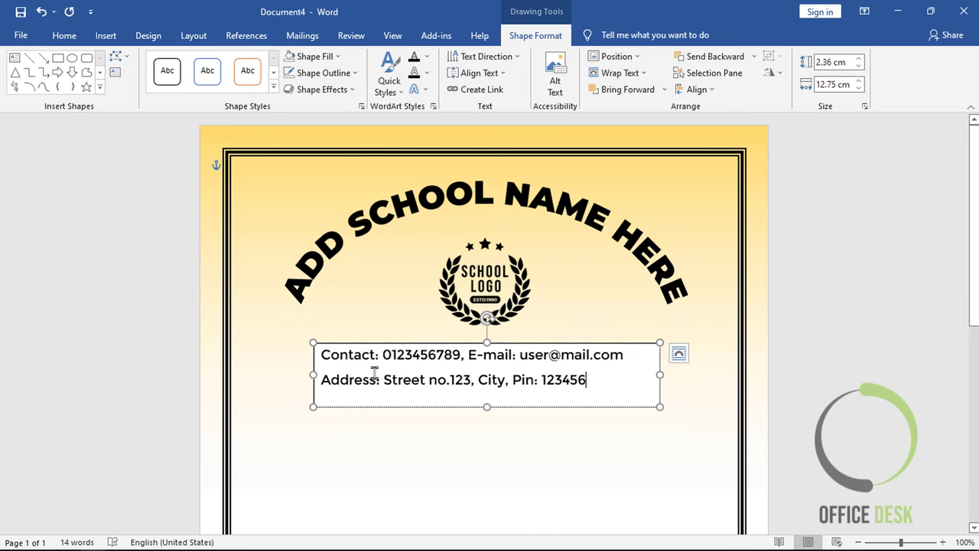
key("ctrl+a")
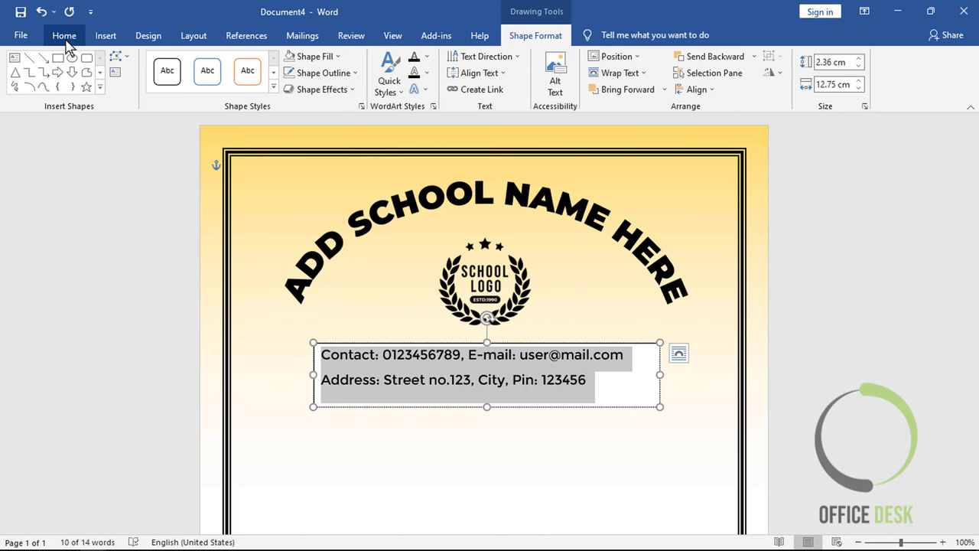
Step: Shrink the contact text to 11 pt, remove space after paragraphs, and centre it
left_click(65, 35)
left_click(264, 63)
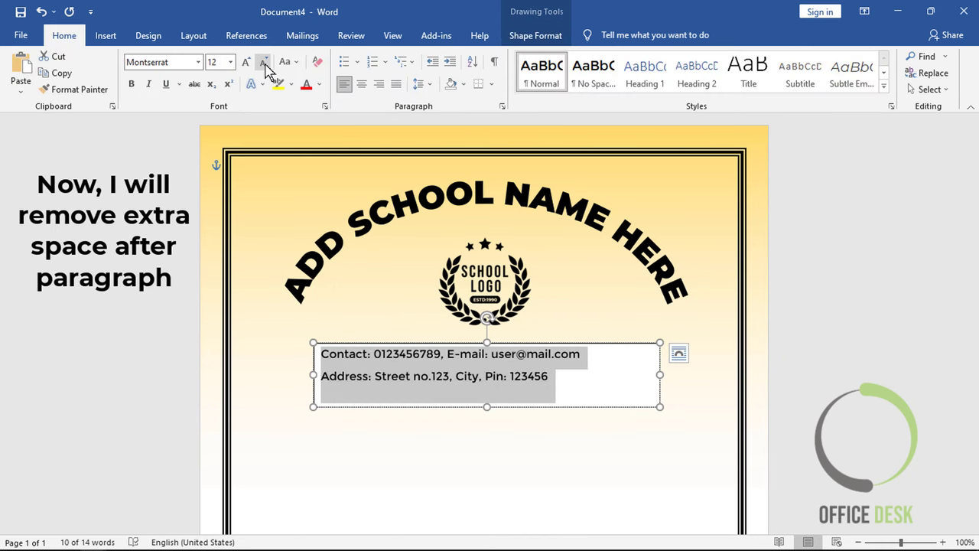
left_click(263, 65)
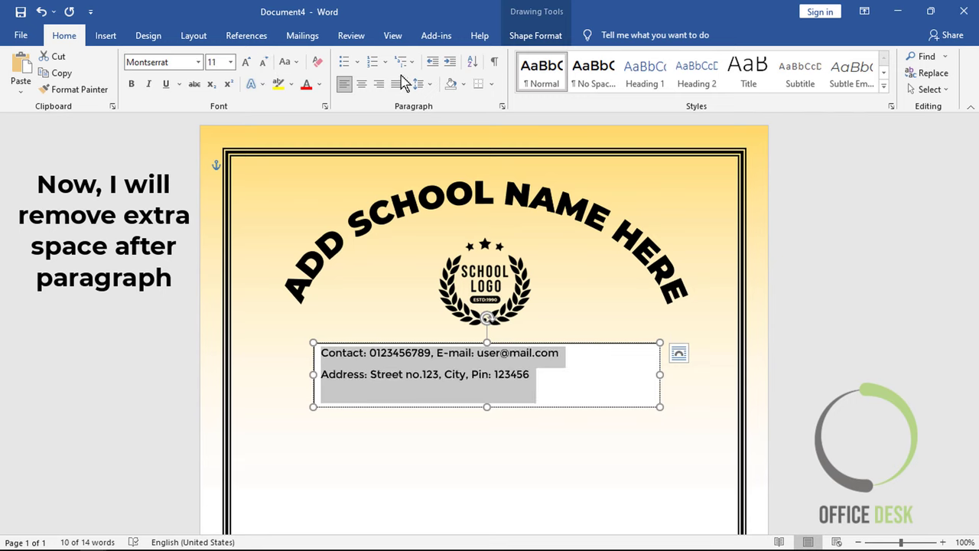
left_click(430, 85)
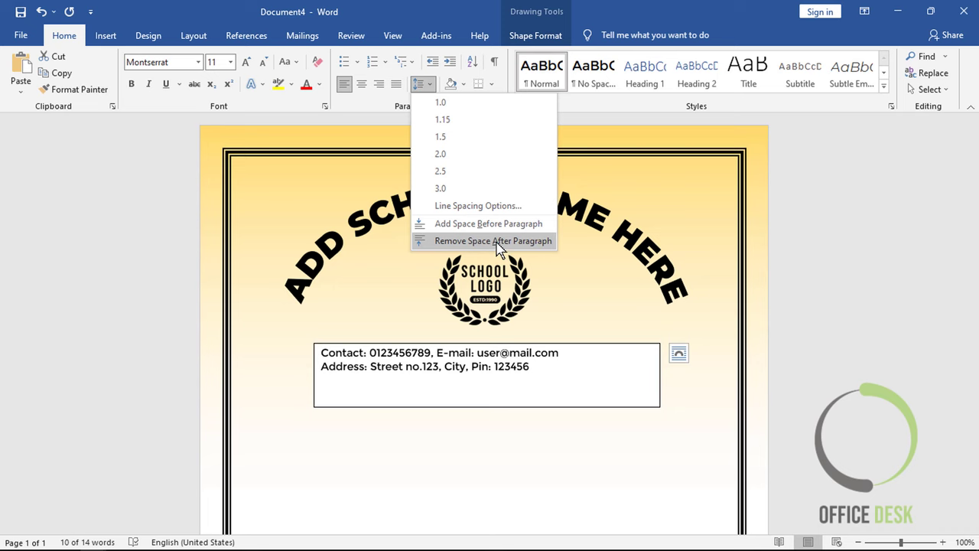
left_click(496, 241)
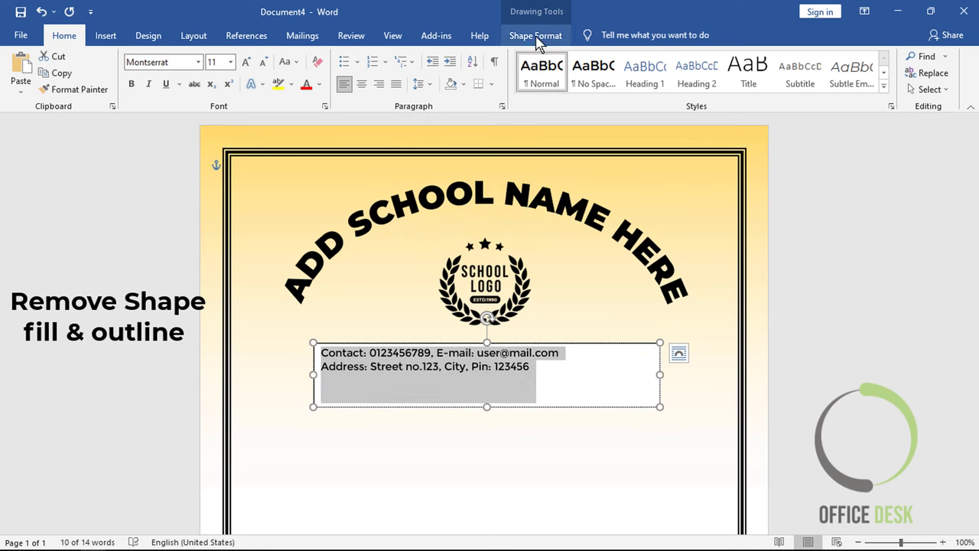
left_click(363, 86)
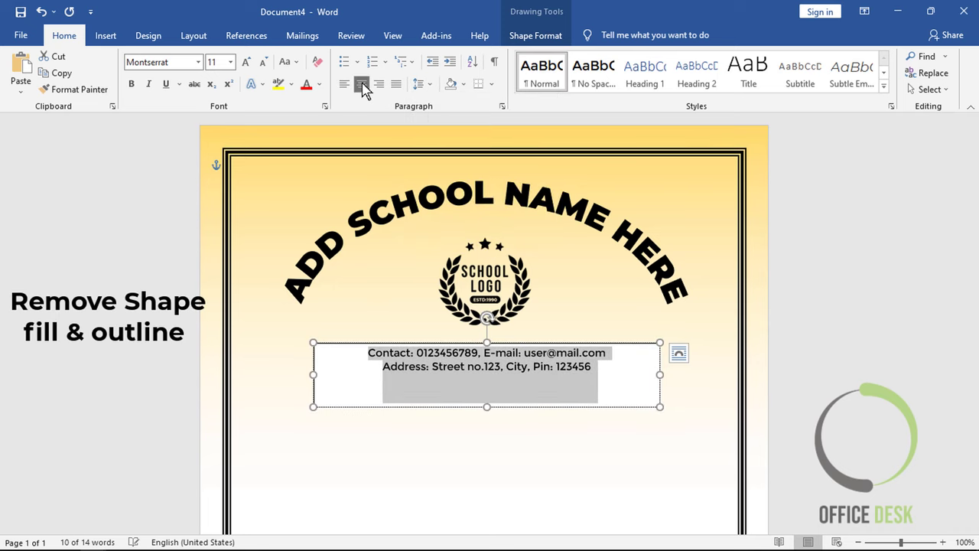
Step: Give the contact box No Fill and No Outline, and shorten it to fit two lines
left_click(528, 37)
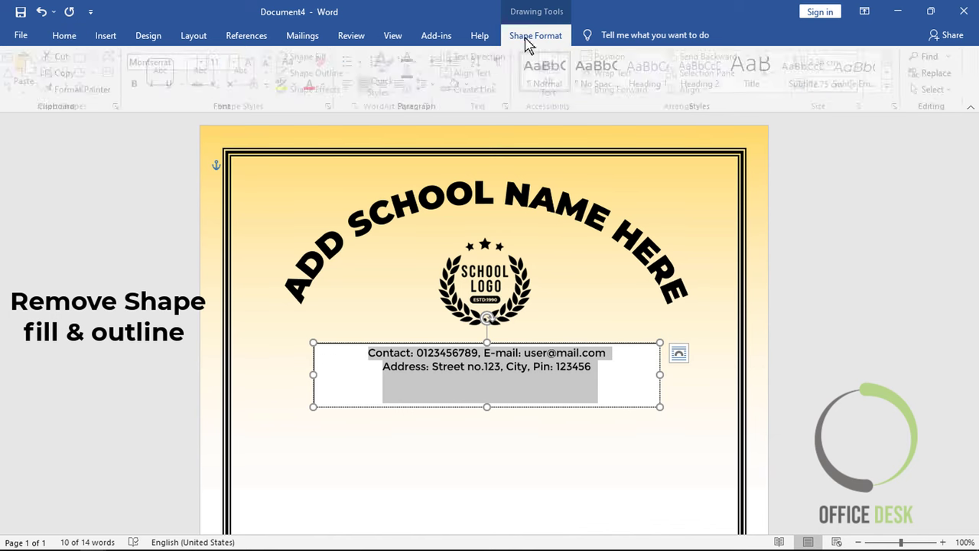
left_click(314, 56)
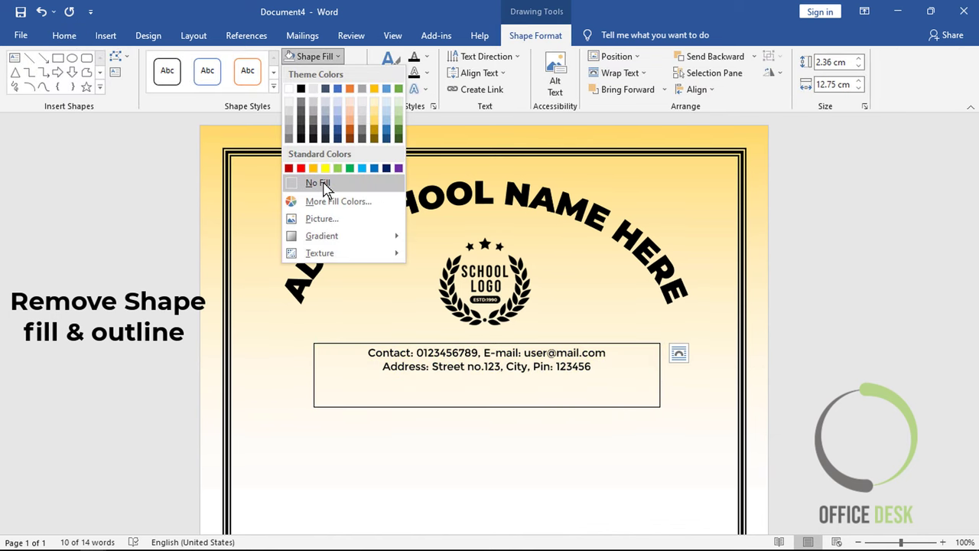
left_click(355, 183)
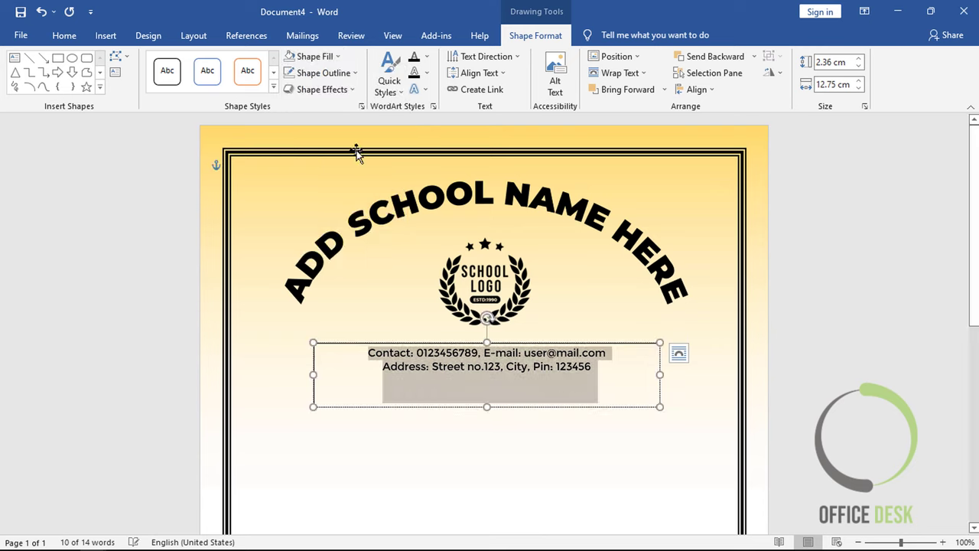
left_click(318, 73)
left_click(334, 201)
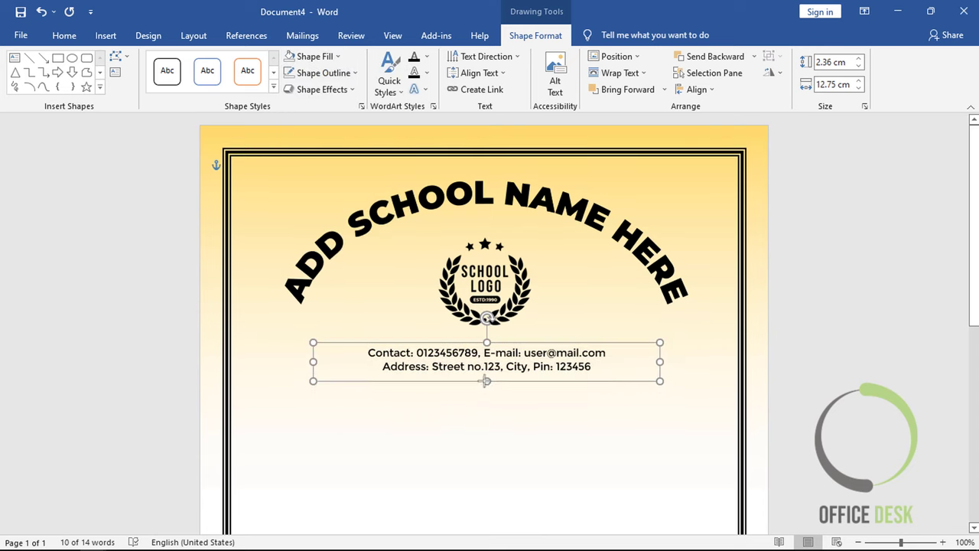
left_click_drag(484, 406, 485, 380)
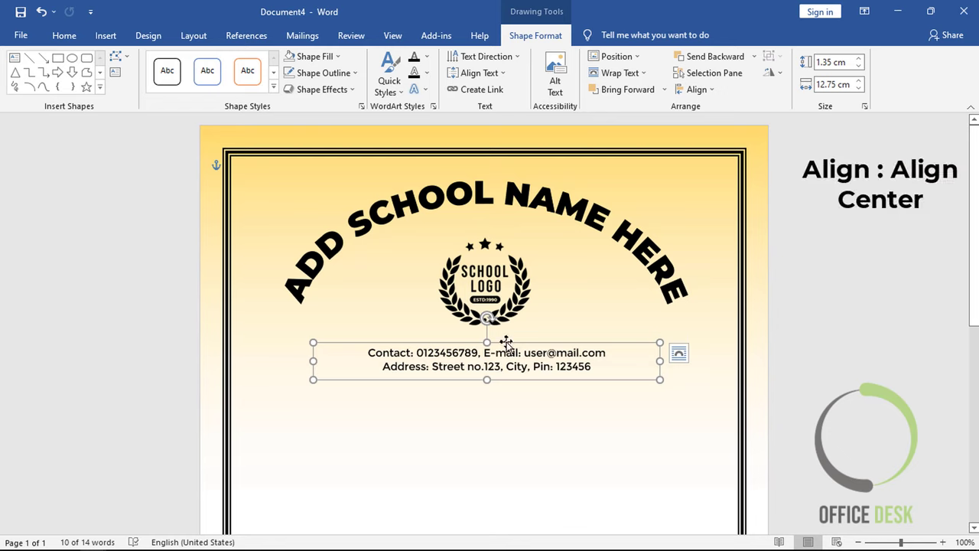
Step: Centre the contact box horizontally under the logo and fine-tune its vertical position
left_click(697, 89)
left_click(704, 126)
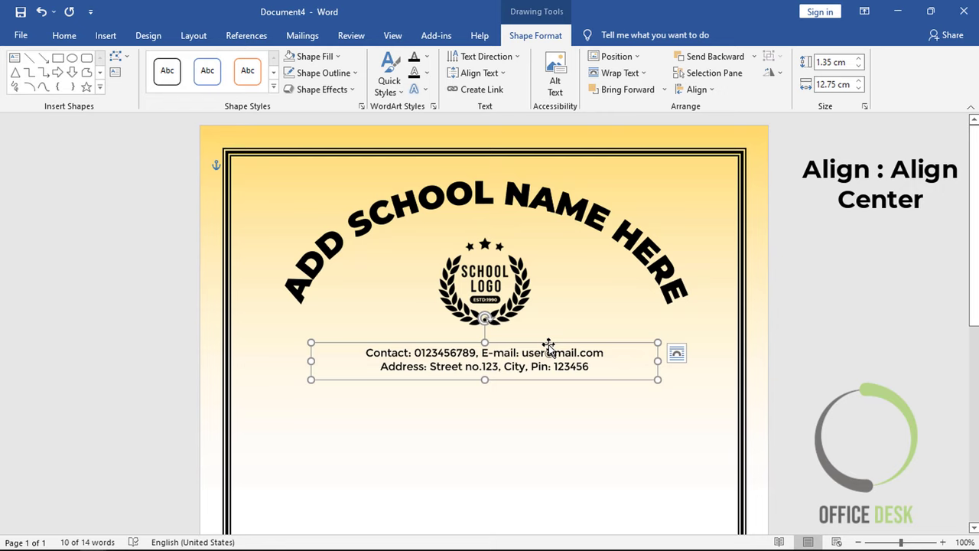
key("Up")
key("Up")
key("Up")
key("Up")
key("Up")
key("Up")
key("Up")
key("Up")
key("Up")
key("Up")
key("Up")
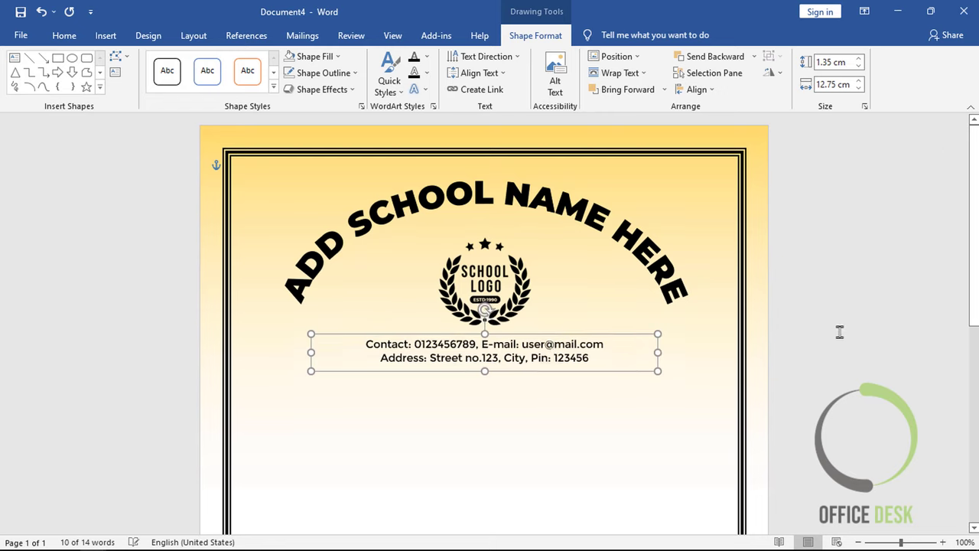
key("Up")
key("Up")
key("Up")
key("Up")
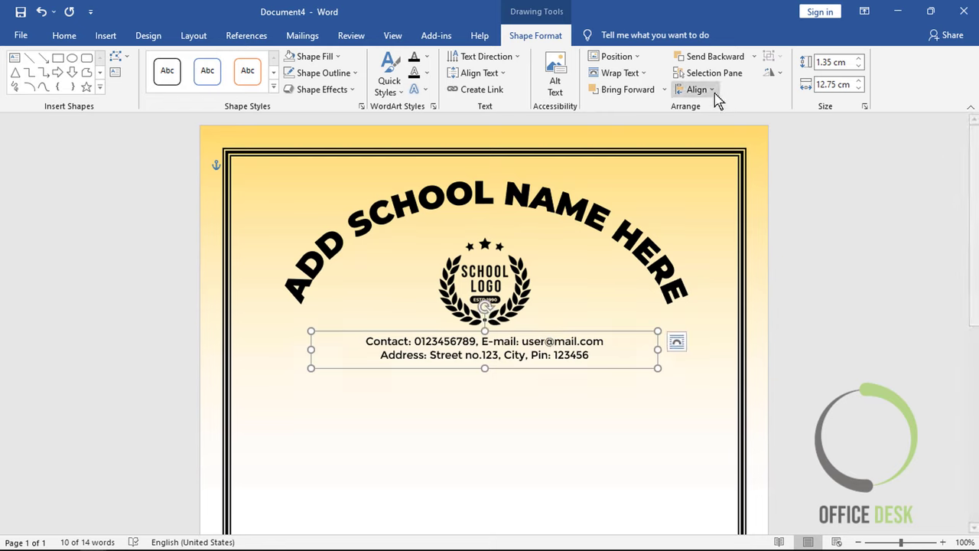
left_click(714, 93)
left_click(717, 124)
left_click(850, 255)
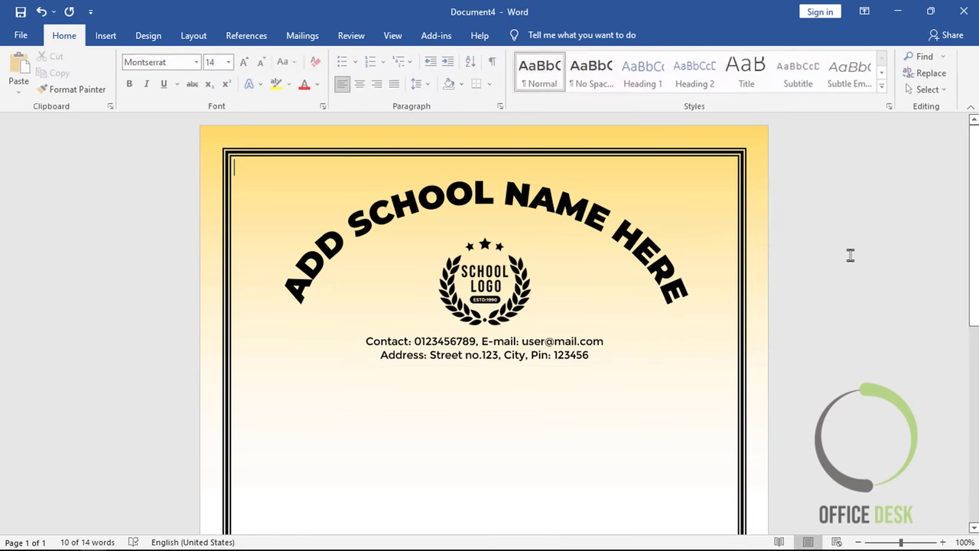
left_click(550, 340)
key("Down")
key("Down")
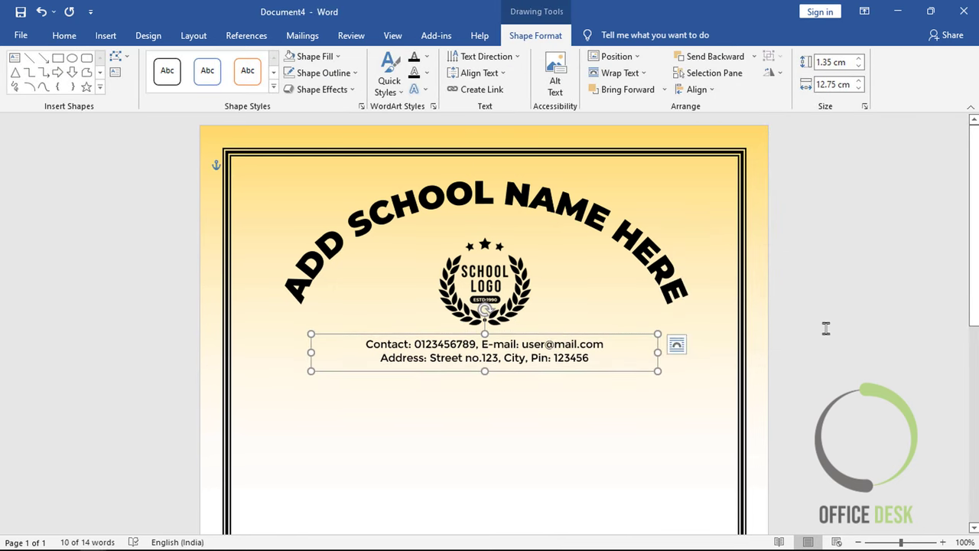
left_click(826, 327)
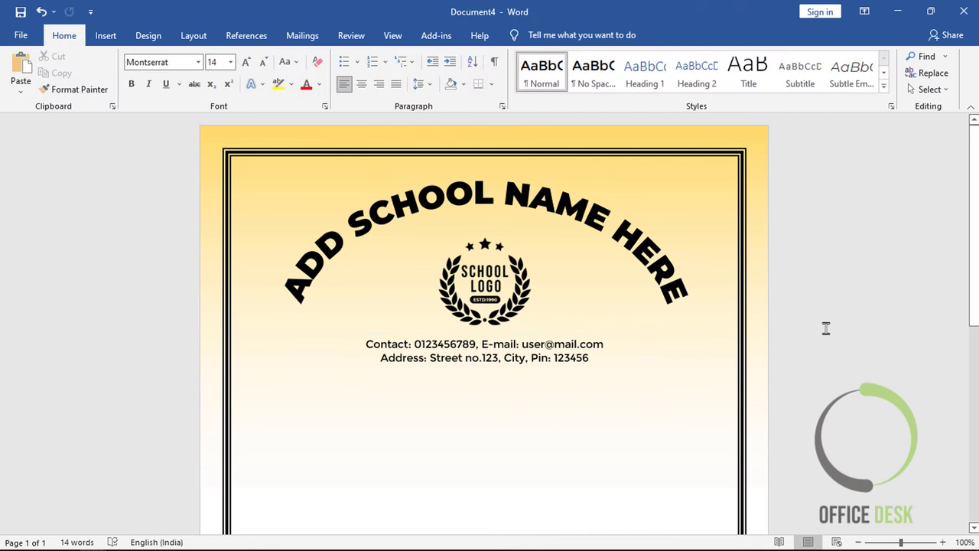
Step: Draw a square rectangle below the address line
scroll(826, 327, "down", 1)
scroll(826, 327, "down", 2)
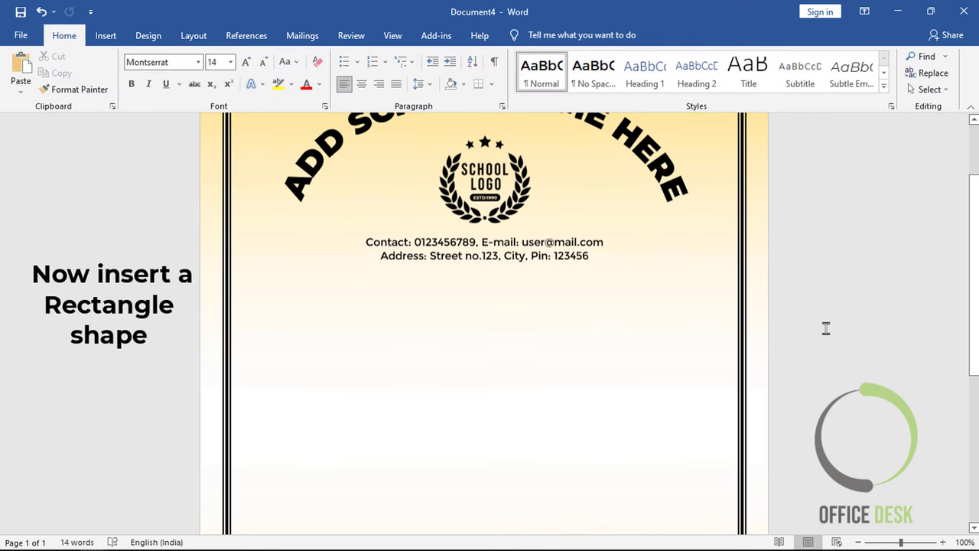
scroll(826, 327, "up", 3)
scroll(826, 327, "down", 3)
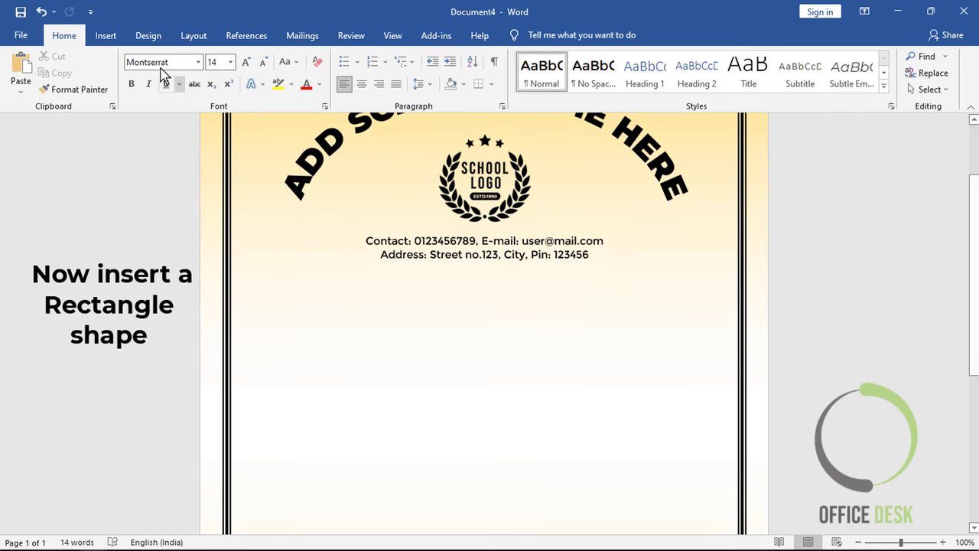
left_click(108, 36)
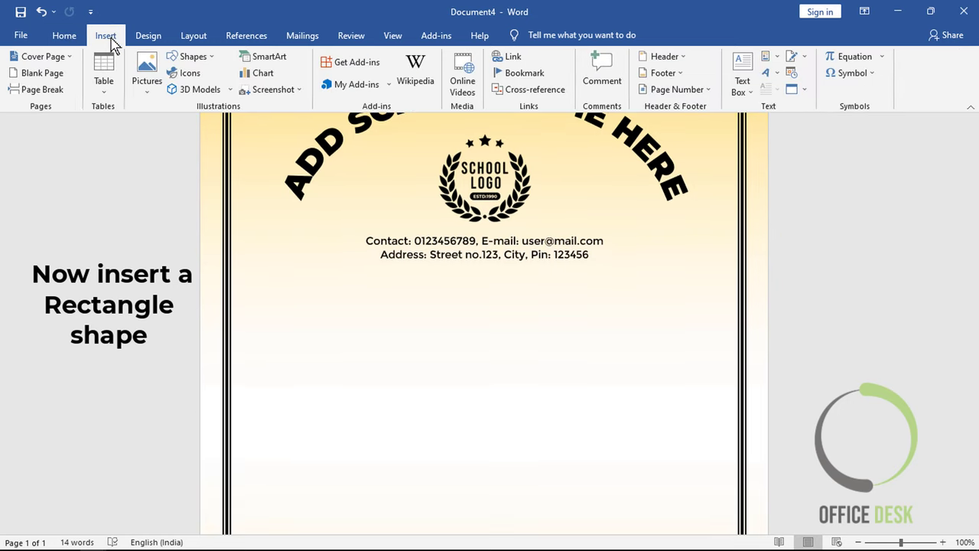
left_click(208, 65)
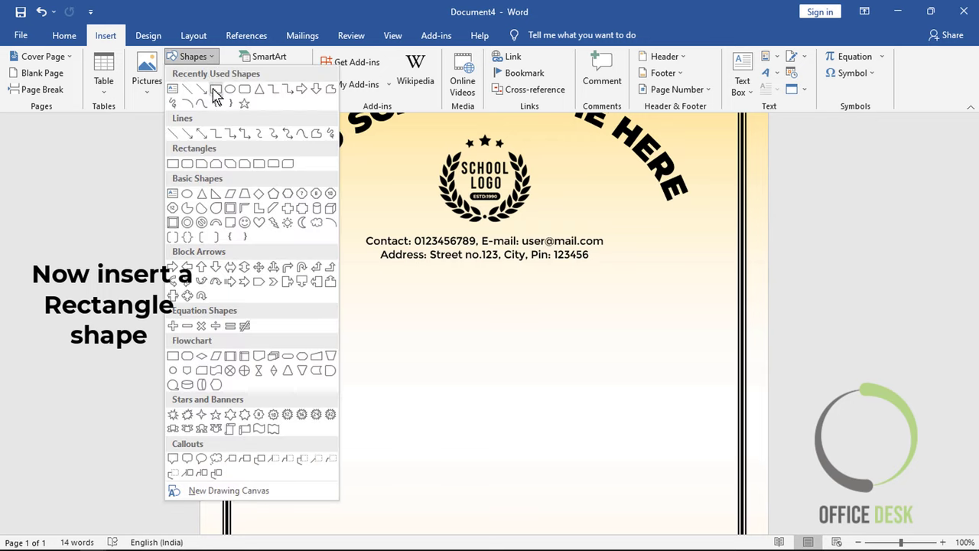
left_click(215, 90)
left_click_drag(399, 303, 561, 464)
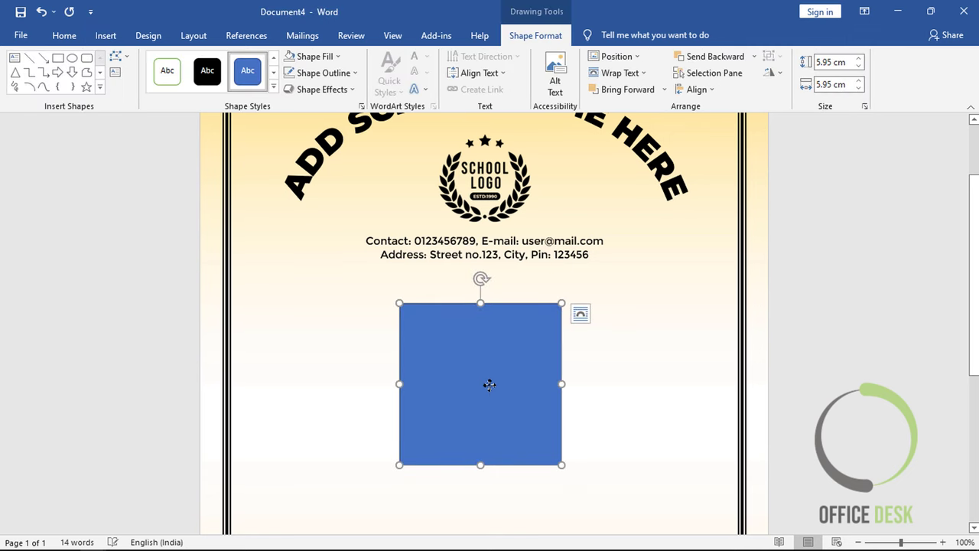
left_click_drag(487, 383, 490, 377)
Step: Fill the shape with the computer-312332 picture and widen it to 7.25 cm
scroll(534, 380, "down", 2)
scroll(535, 380, "down", 2)
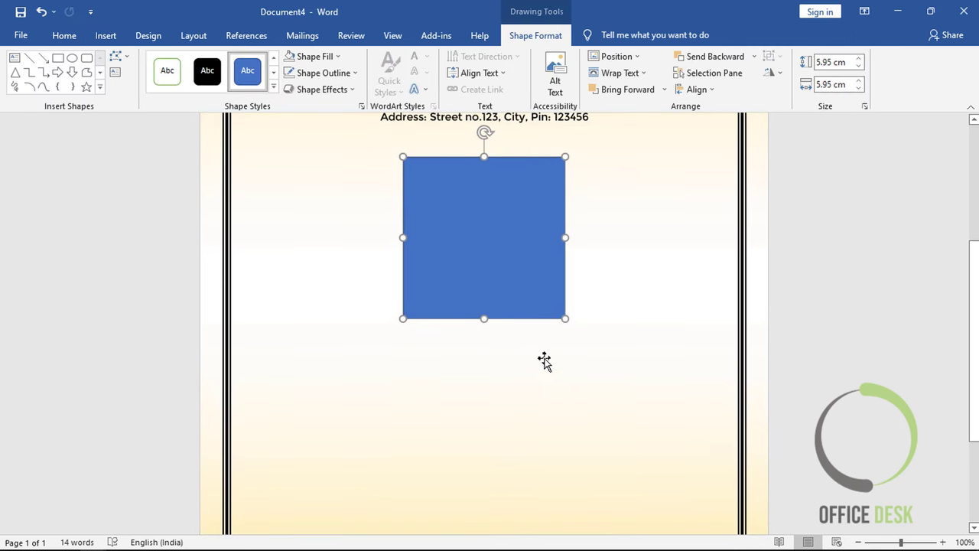
left_click(310, 56)
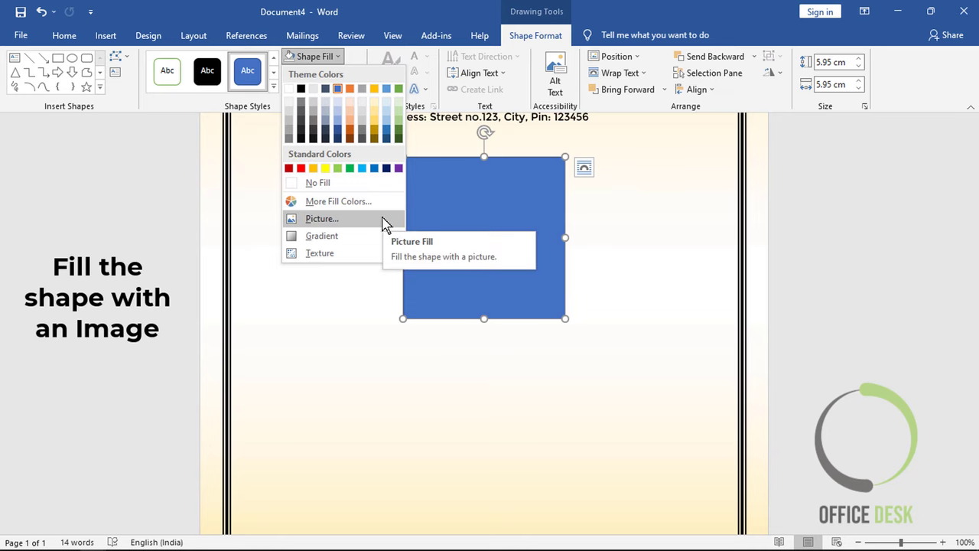
left_click(345, 224)
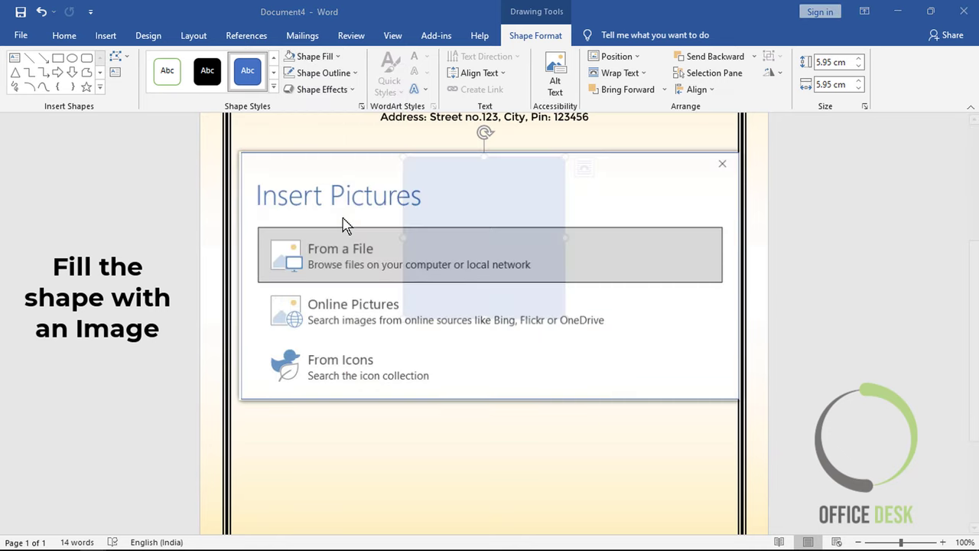
left_click(277, 253)
left_click(142, 130)
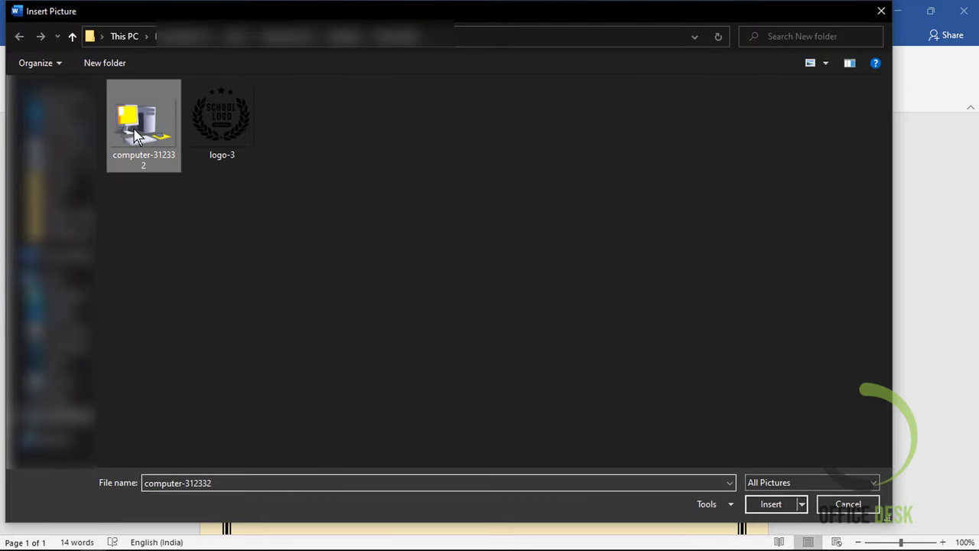
left_click(759, 506)
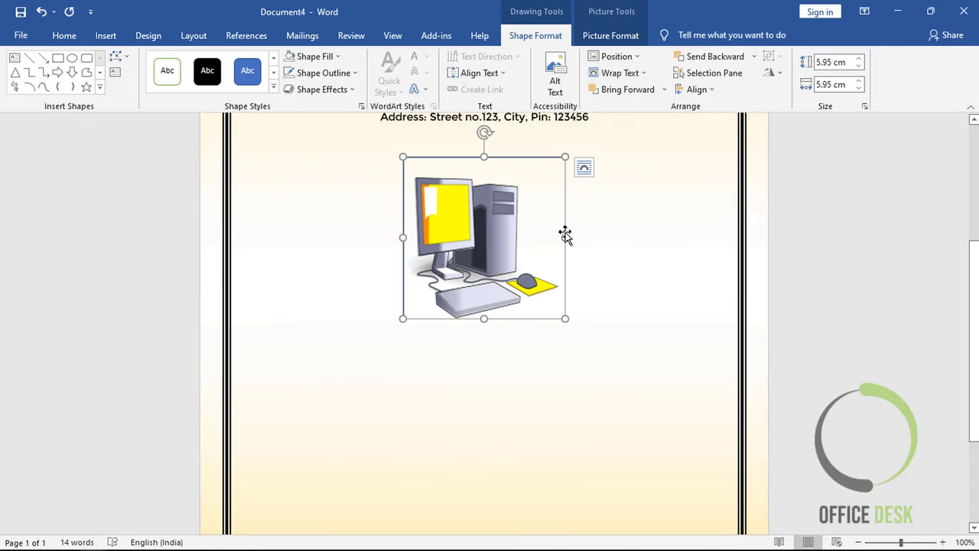
left_click_drag(565, 240, 601, 237)
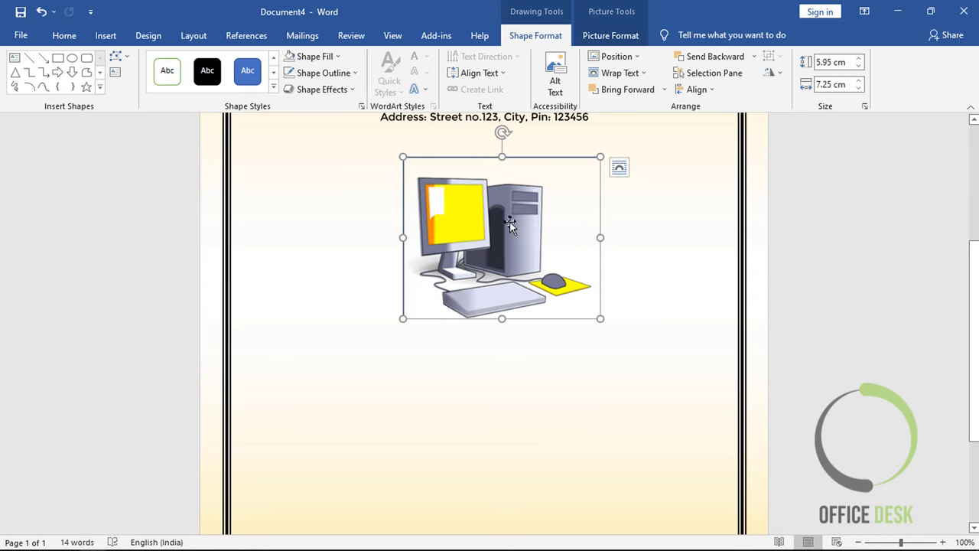
Step: Set the computer picture to No Outline and align it centre on the page
left_click(354, 72)
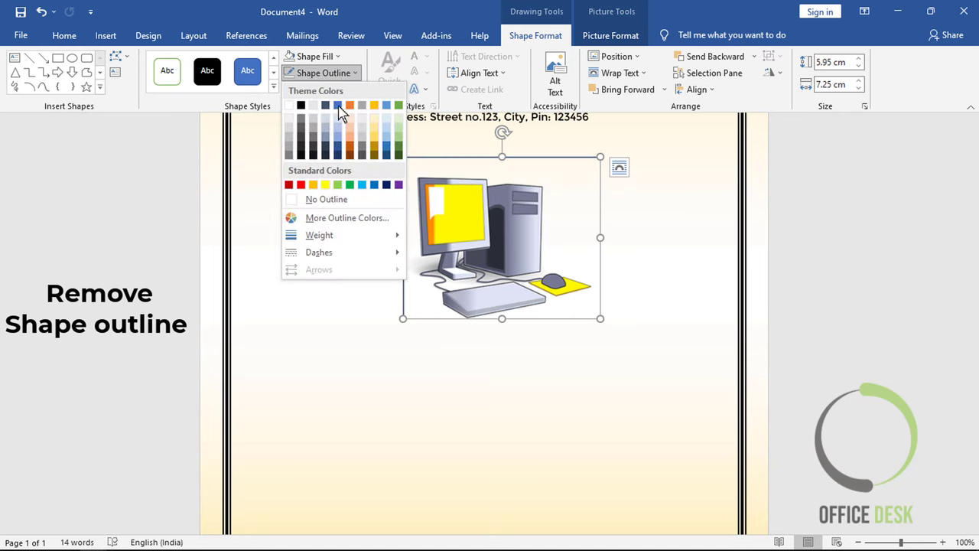
left_click(325, 201)
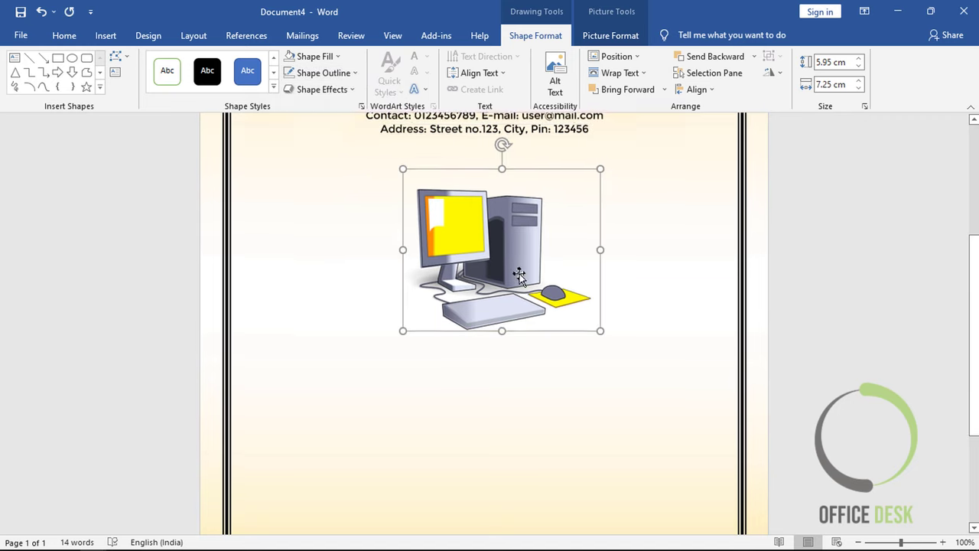
scroll(518, 275, "up", 2)
left_click(697, 90)
left_click(703, 124)
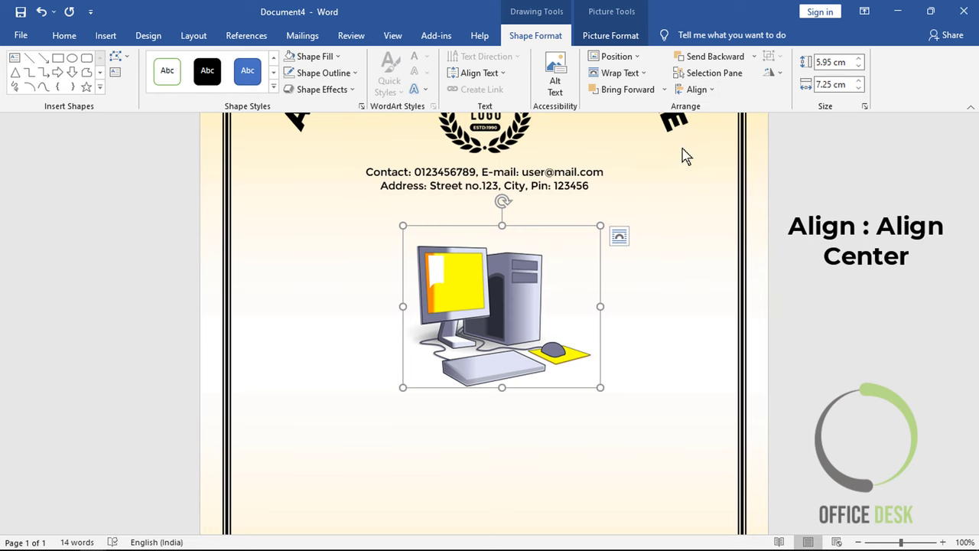
Step: Drag the computer picture into place centred below the contact text and check the layout
left_click_drag(496, 271, 478, 259)
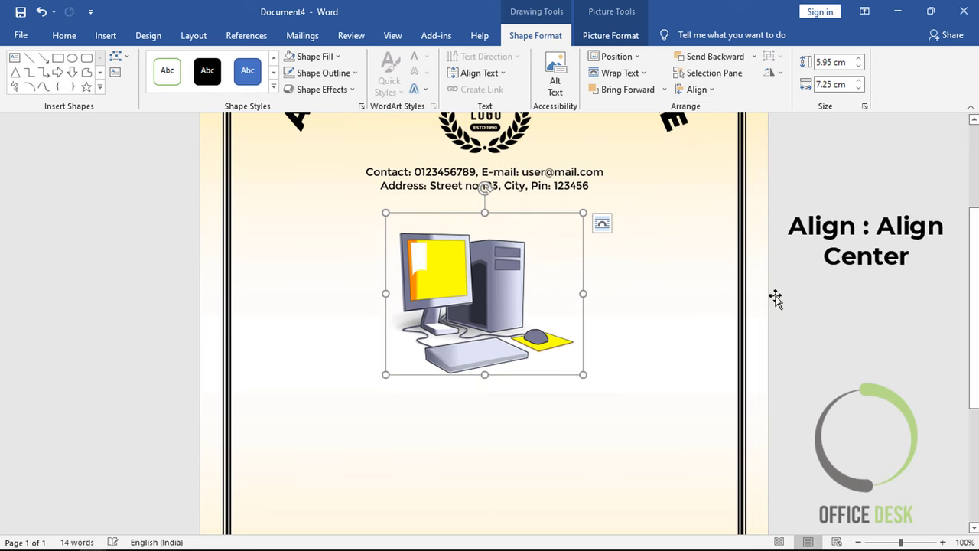
key("ctrl+Home")
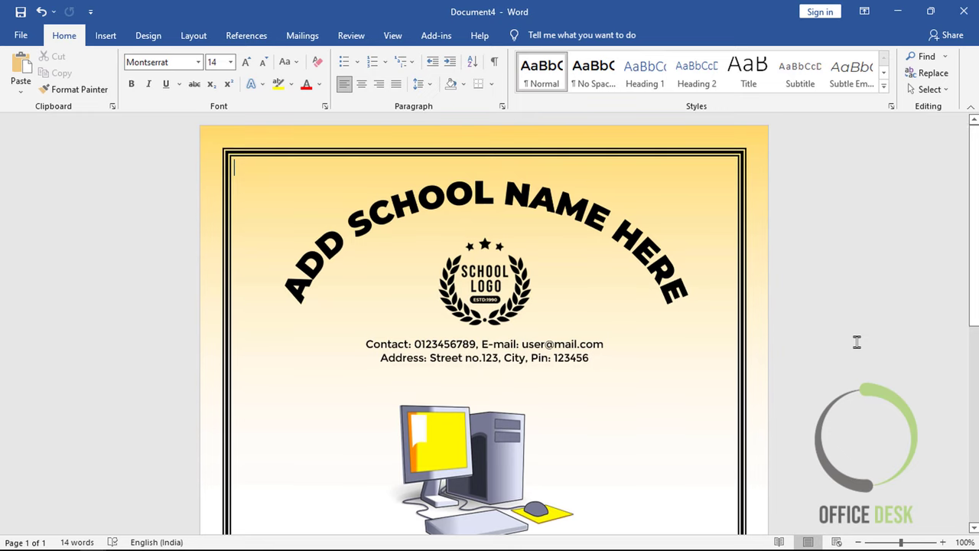
scroll(857, 344, "down", 5)
scroll(856, 348, "down", 2)
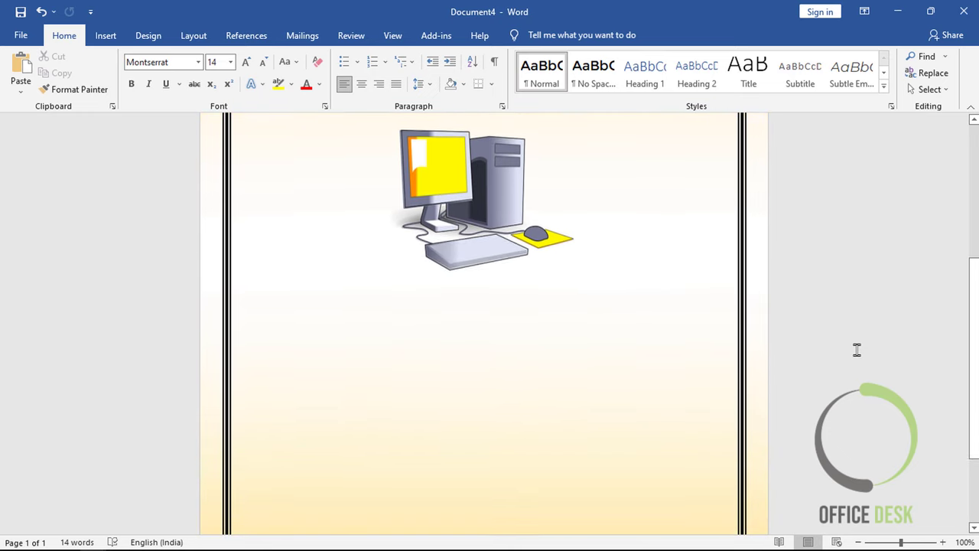
scroll(857, 350, "down", 3)
scroll(857, 350, "up", 3)
scroll(856, 349, "up", 3)
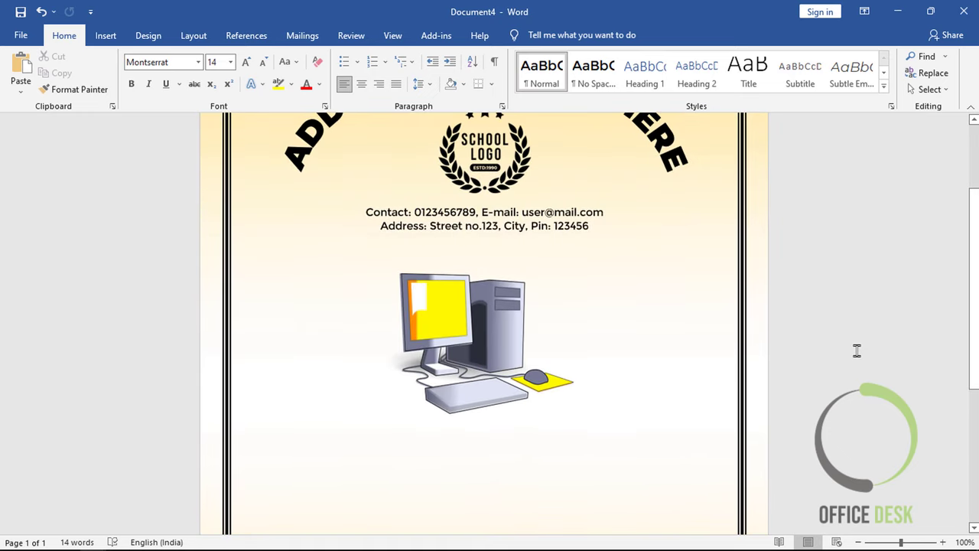
scroll(857, 350, "down", 1)
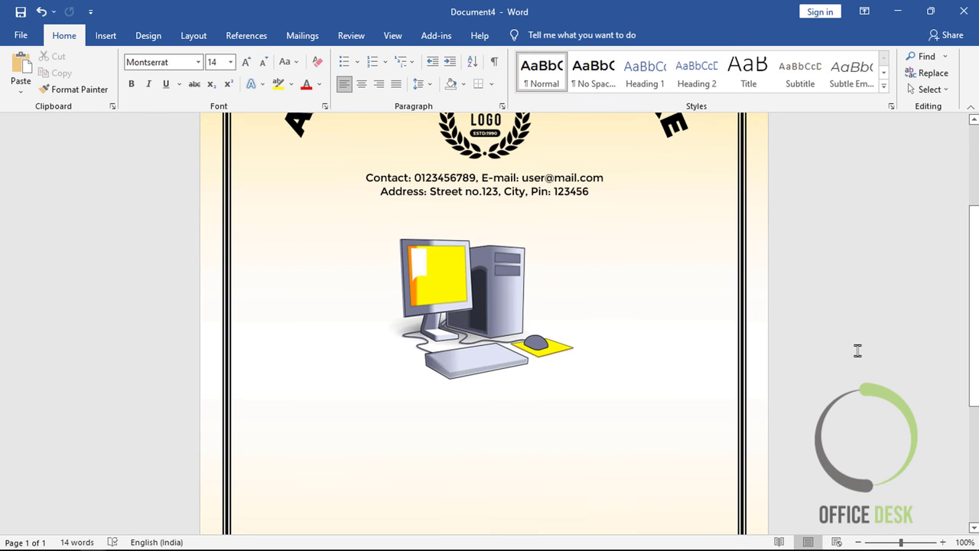
Step: Draw a text box below the computer picture and type the title Project Book
left_click(105, 35)
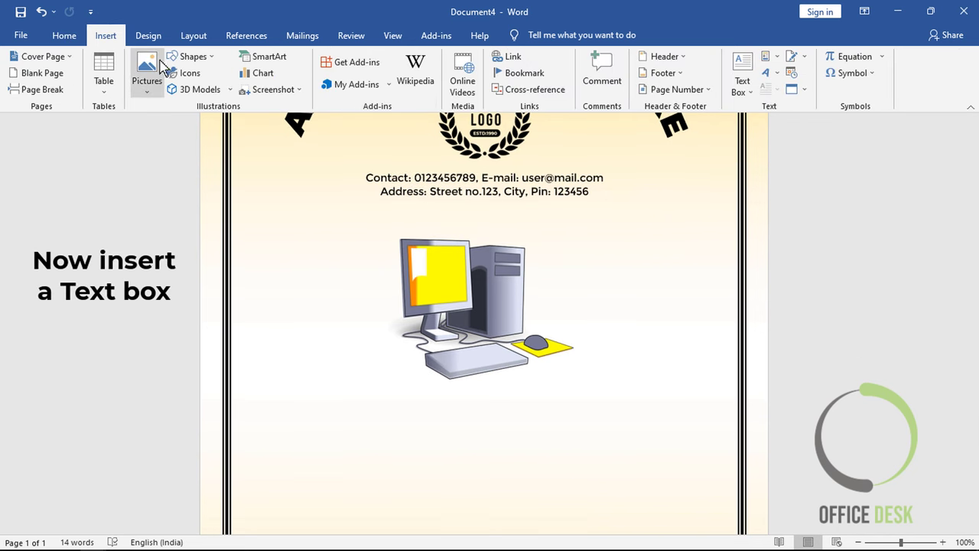
left_click(211, 56)
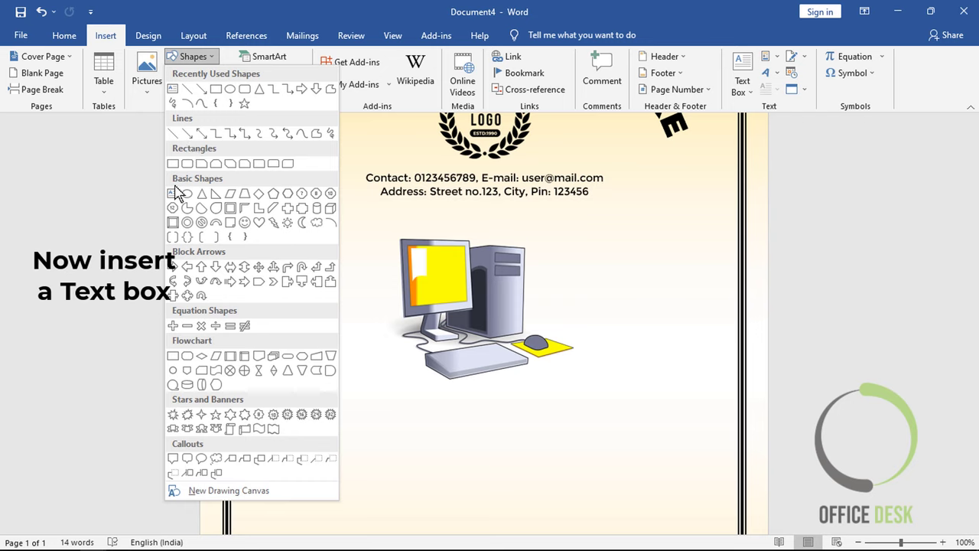
left_click(172, 194)
scroll(376, 433, "down", 2)
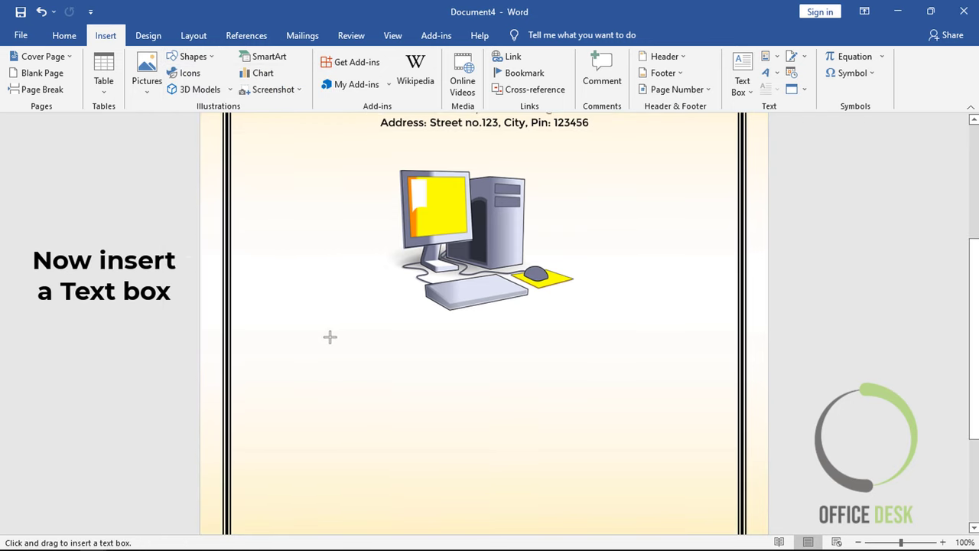
left_click_drag(329, 337, 639, 375)
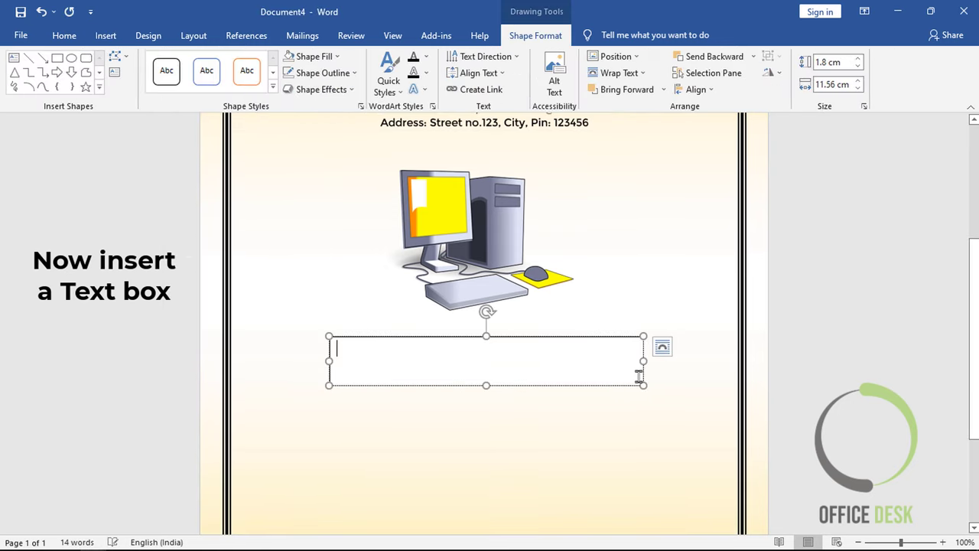
type("Pro")
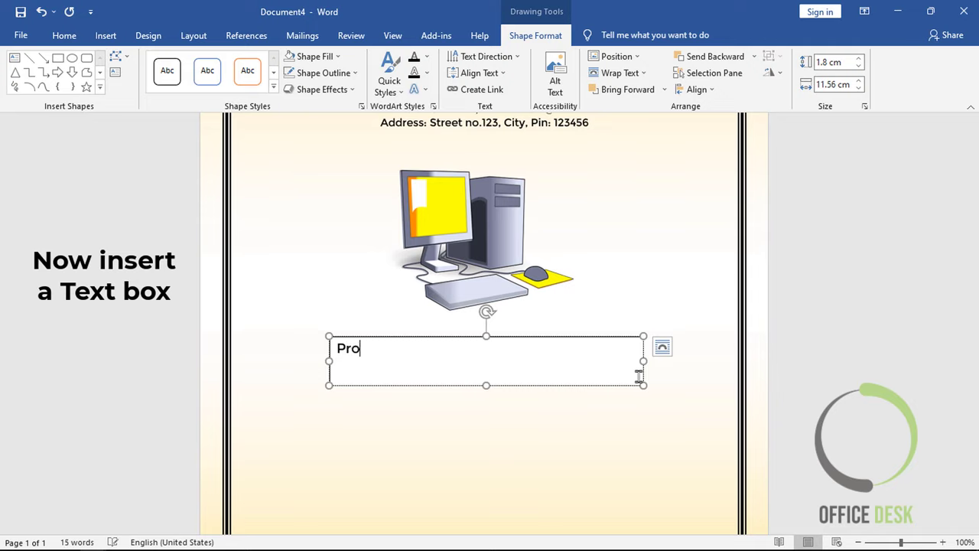
type("ject Book")
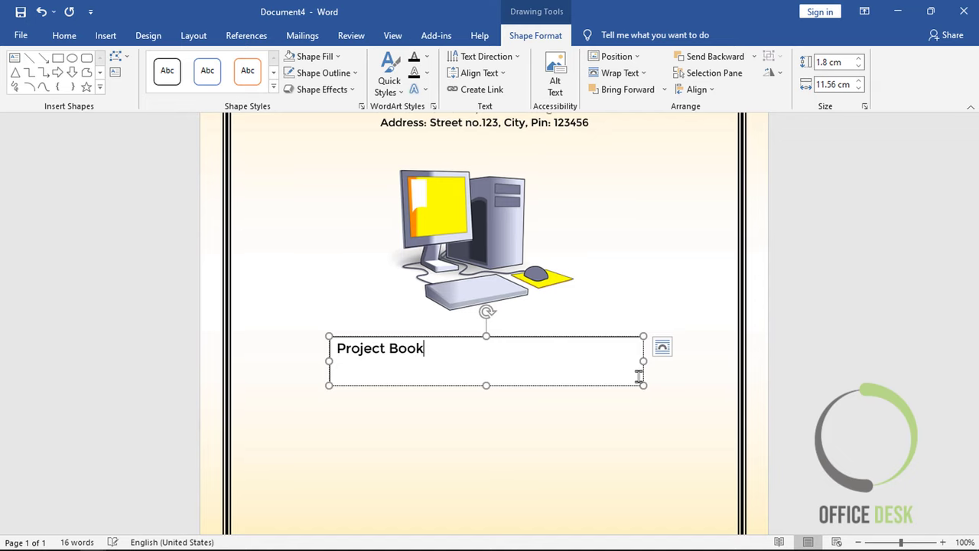
Step: Format the title as UPPERCASE, Montserrat Black, 24 pt, centred, and shorten the box to fit
key("ctrl+a")
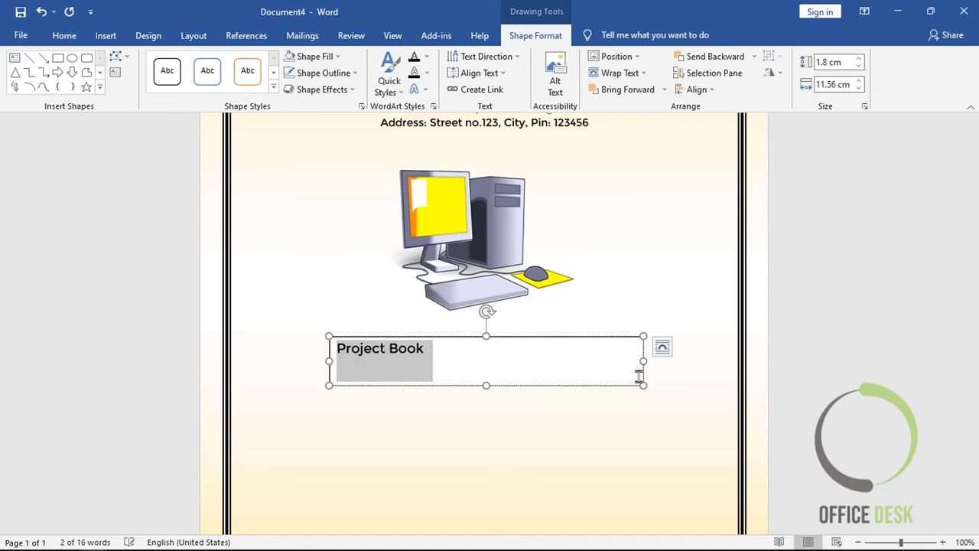
left_click(64, 35)
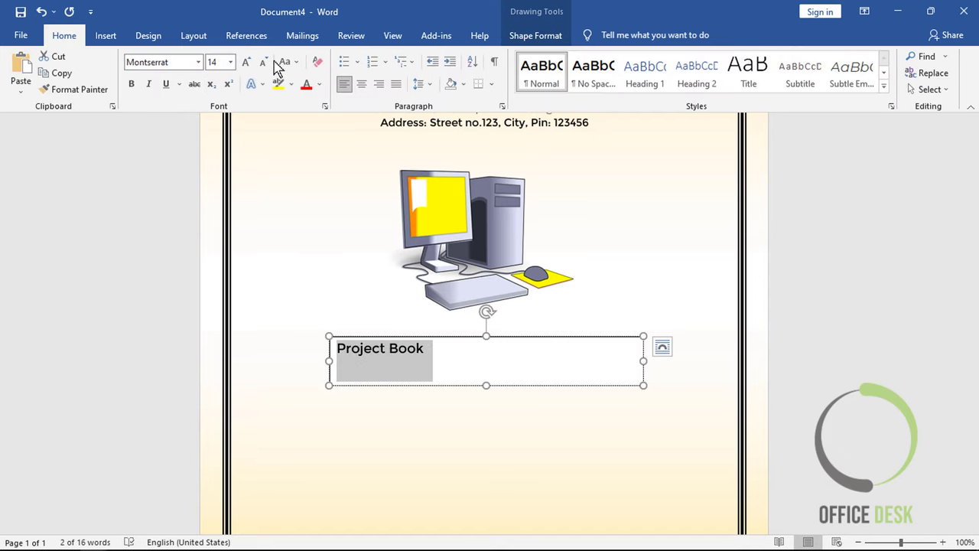
left_click(290, 61)
left_click(307, 115)
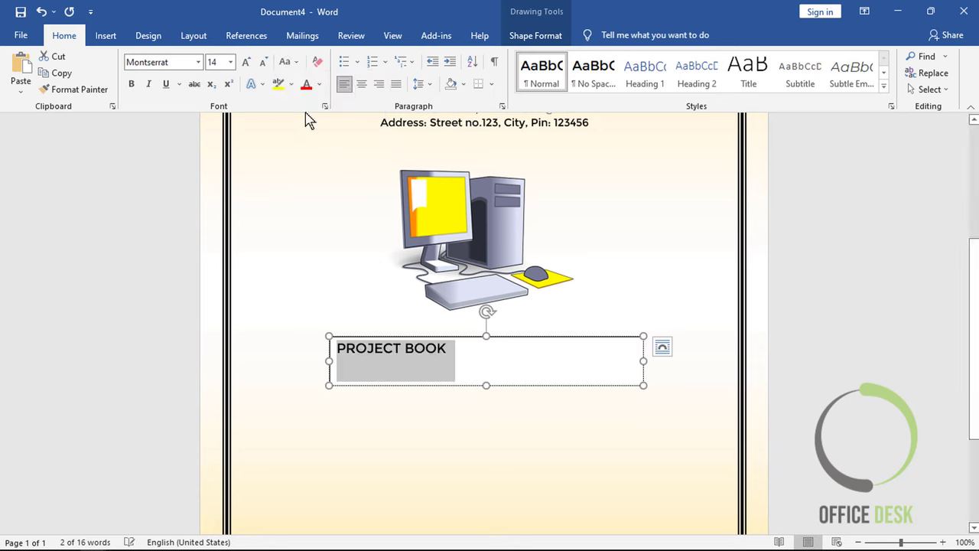
left_click(198, 62)
left_click(208, 149)
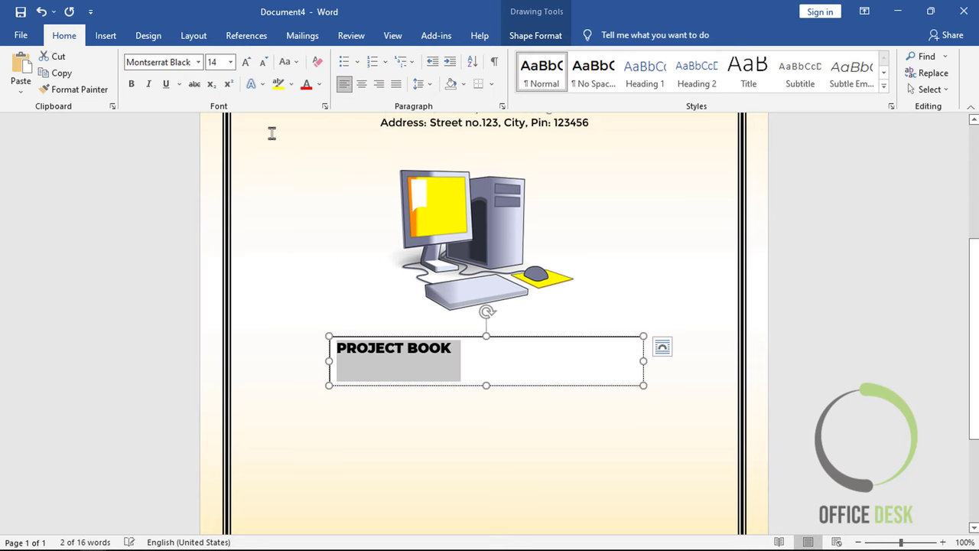
left_click(246, 63)
left_click(246, 62)
left_click(246, 63)
left_click(245, 63)
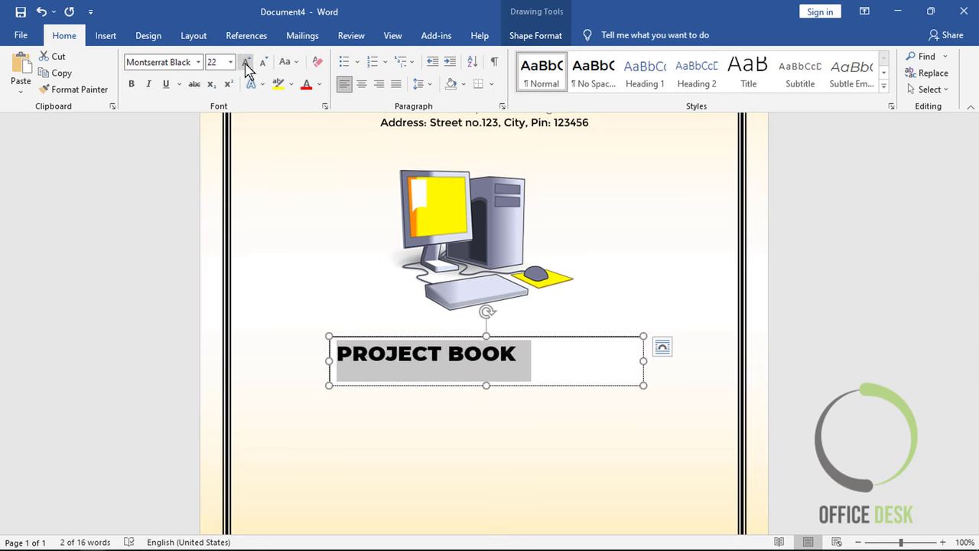
left_click(245, 62)
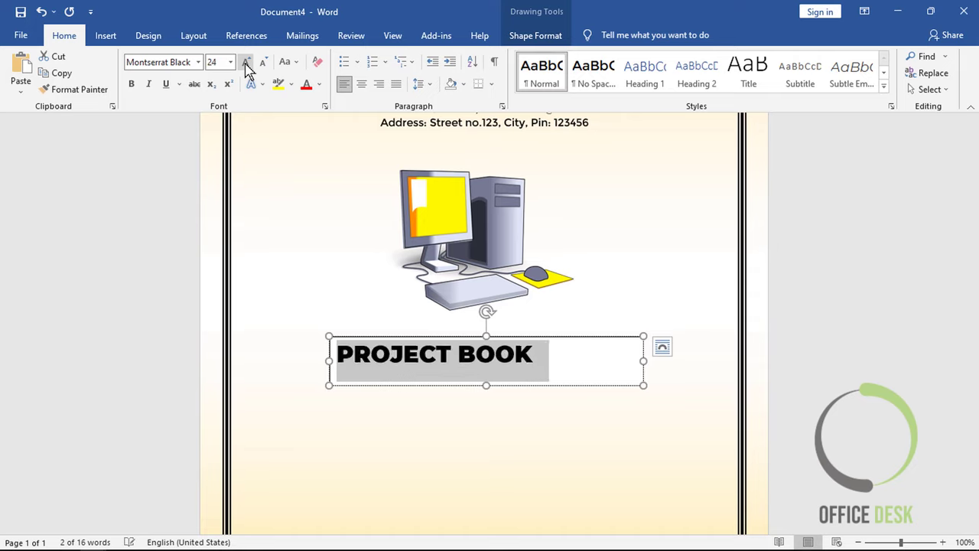
left_click(364, 88)
left_click_drag(487, 385, 487, 375)
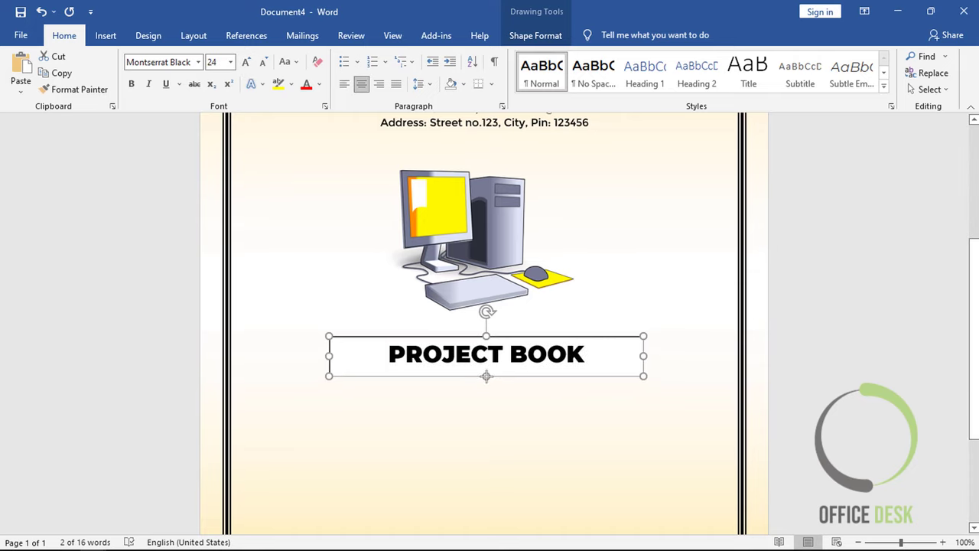
Step: Set the PROJECT BOOK box to No Fill and No Outline, and align it centre on the page
left_click(535, 39)
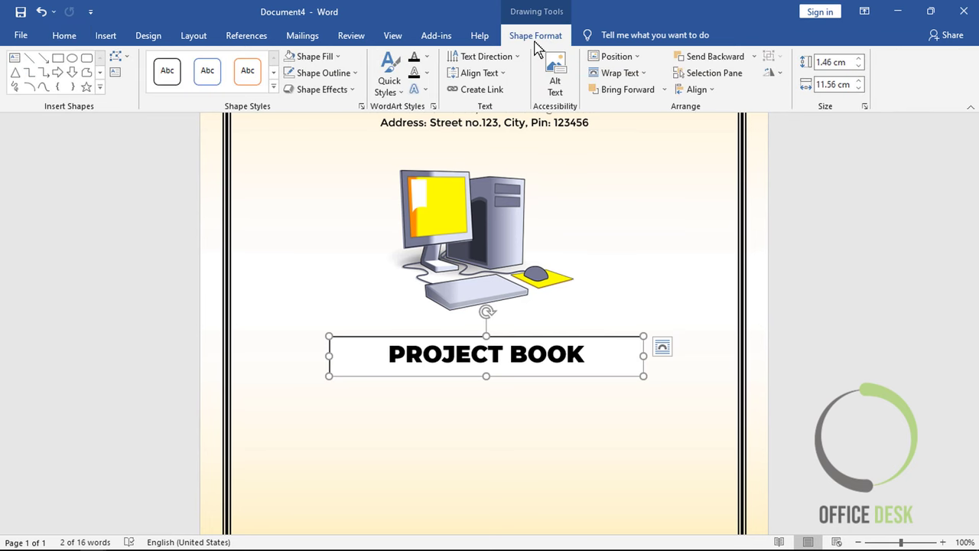
left_click(337, 57)
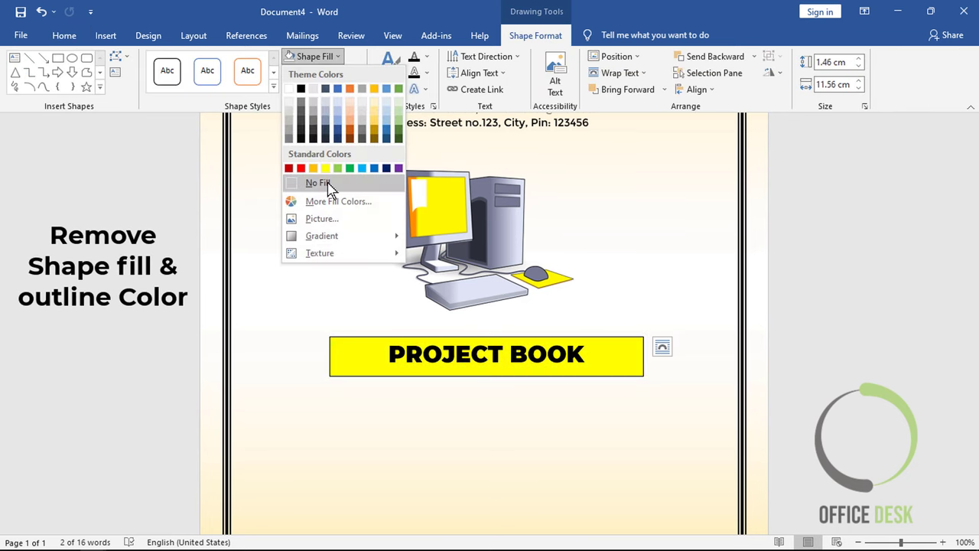
left_click(370, 191)
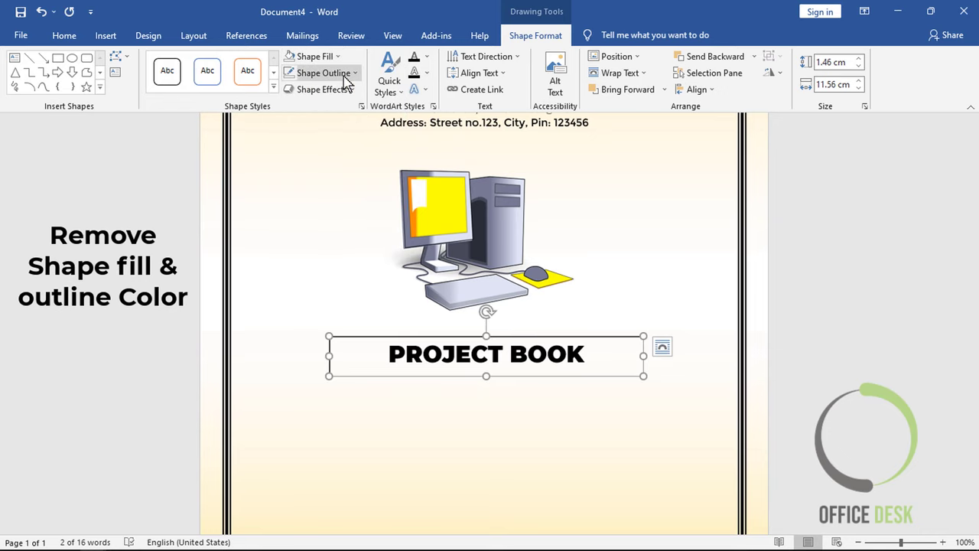
left_click(320, 73)
left_click(334, 200)
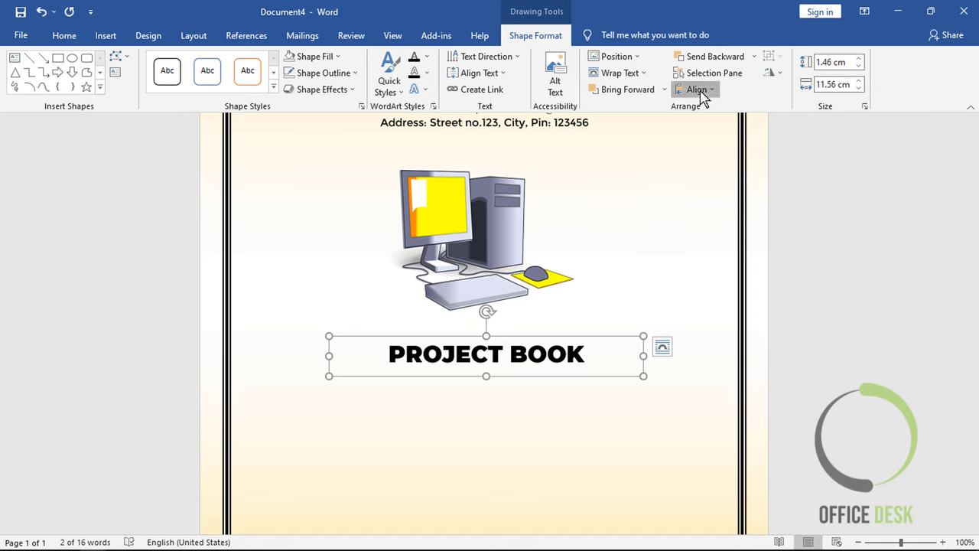
left_click(696, 89)
left_click(708, 126)
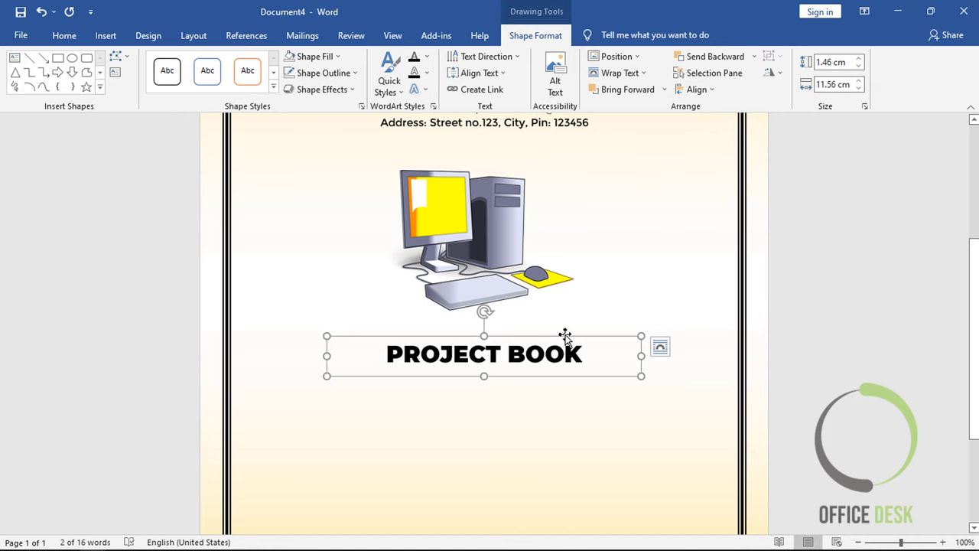
Step: Duplicate the title box below the original and replace its text with Annual Examination
key("ctrl+c")
key("ctrl+v")
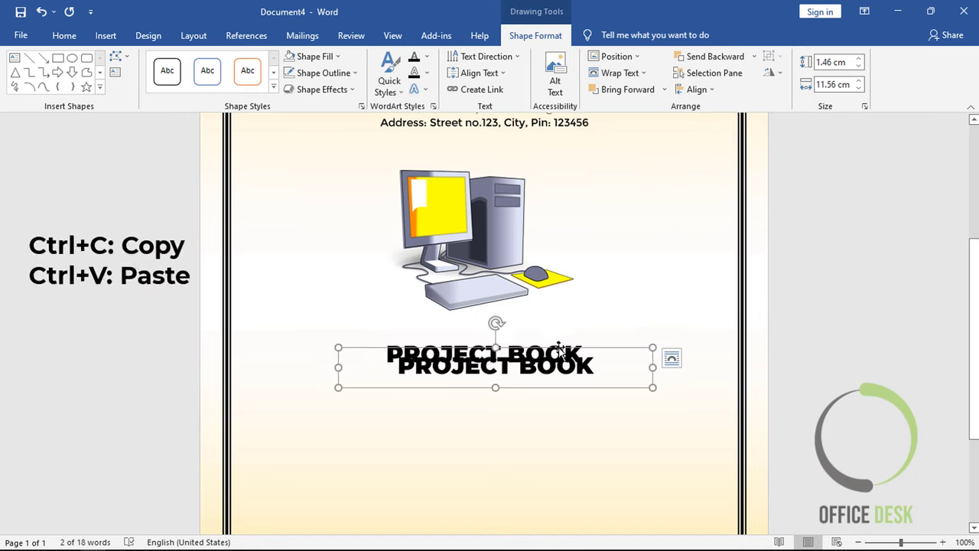
left_click_drag(560, 351, 547, 356)
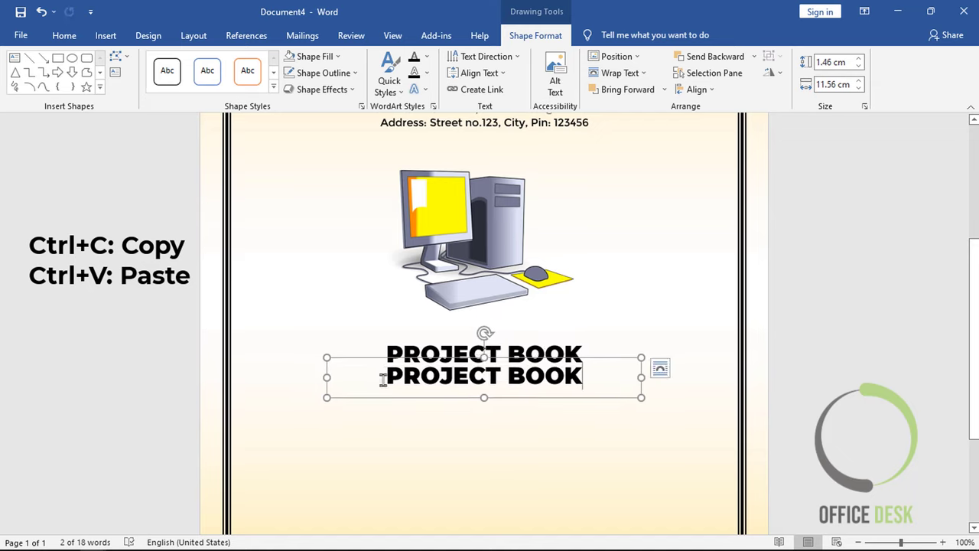
left_click_drag(382, 381, 356, 385)
type("A")
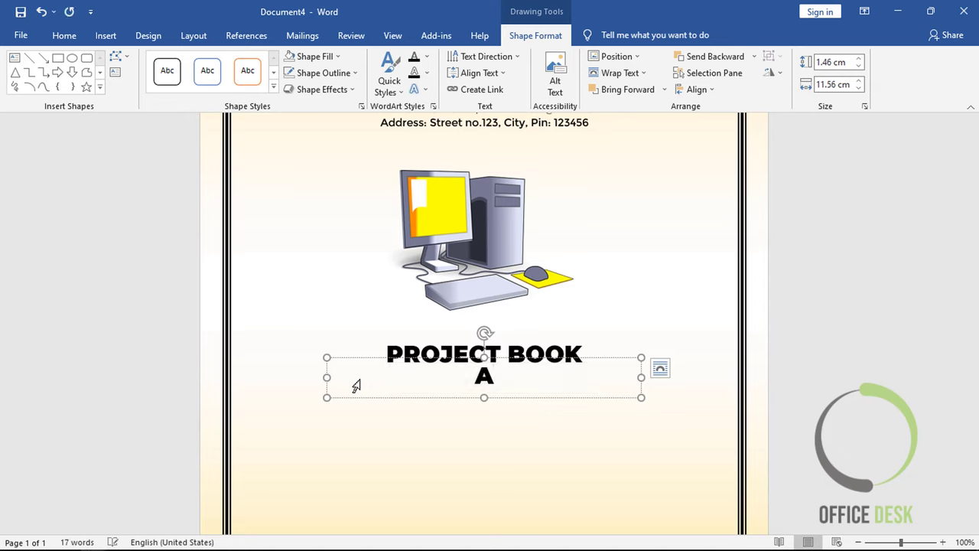
type("nn")
type("ual ")
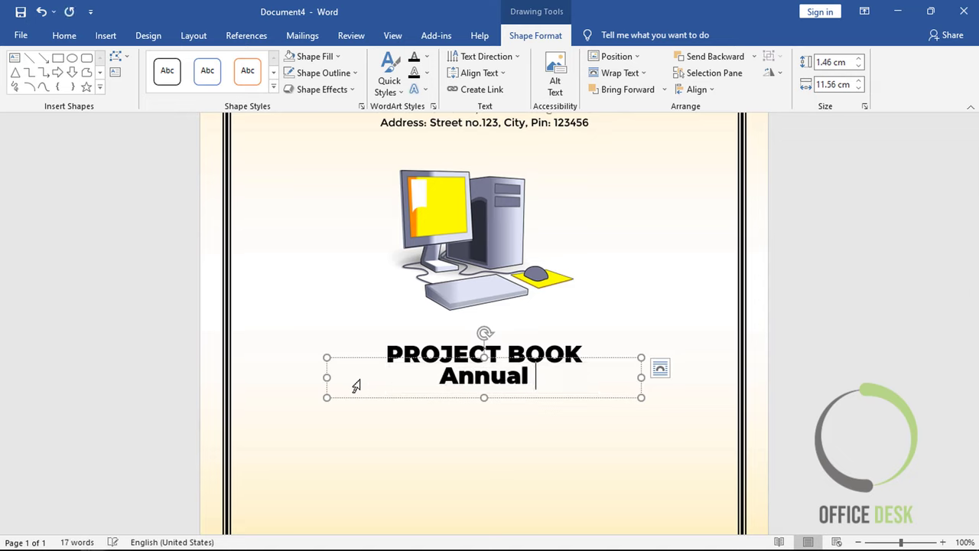
type("Exa")
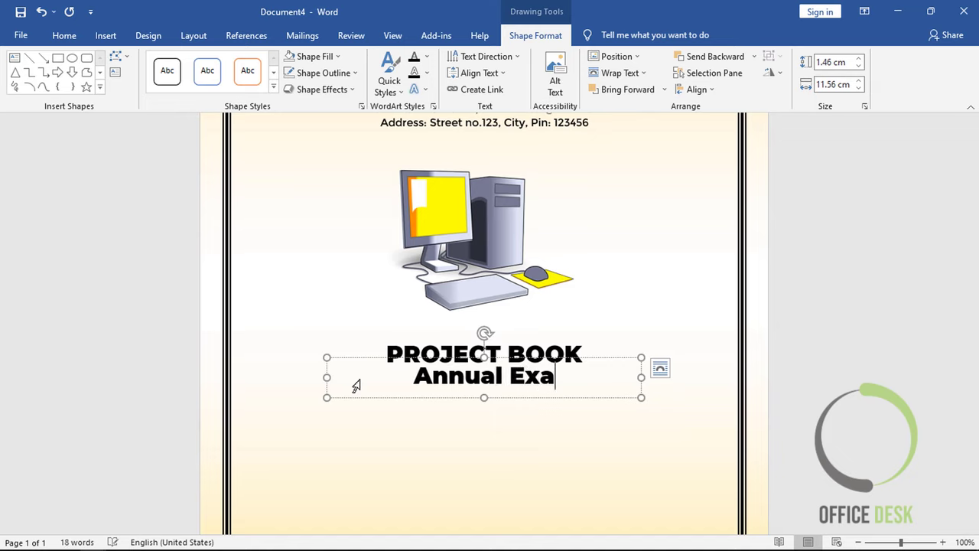
type("mina")
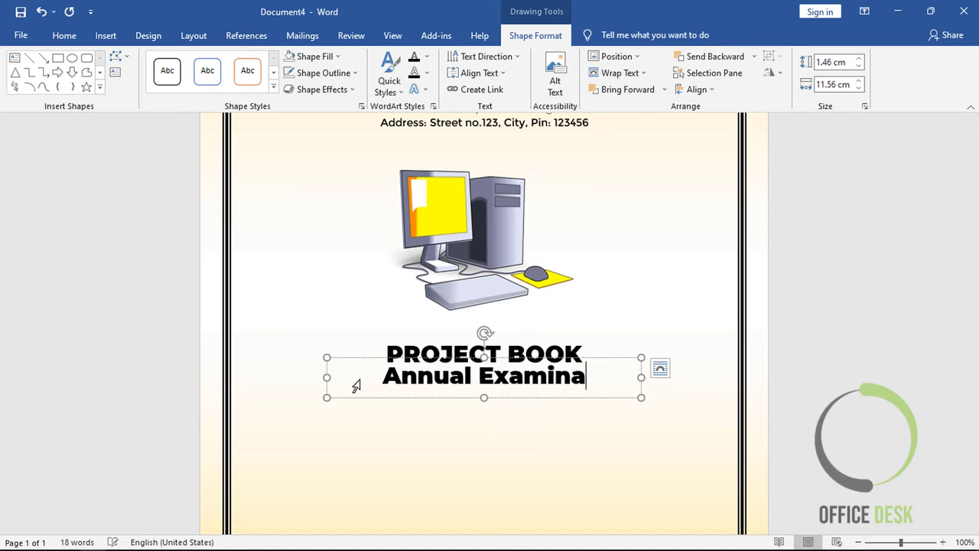
type("tion")
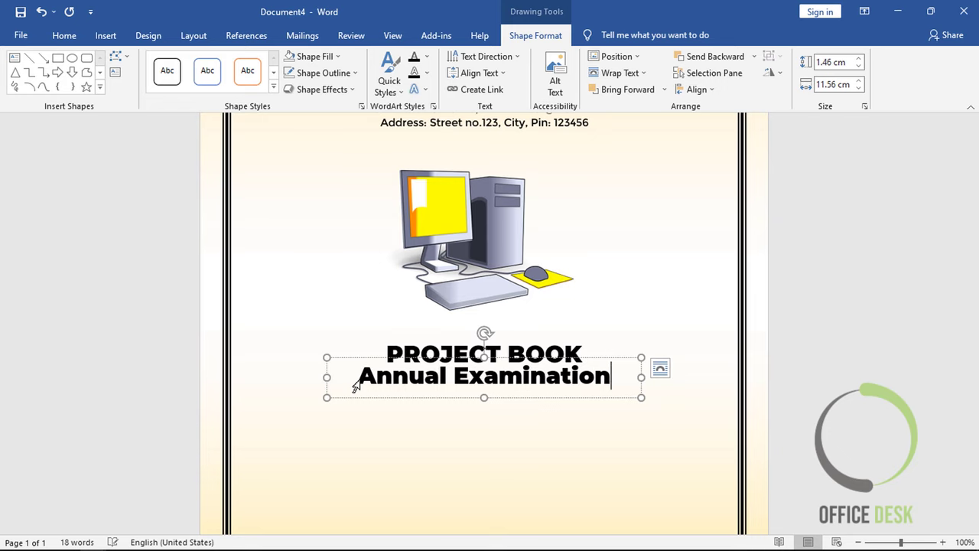
Step: Set Annual Examination to 22 pt Montserrat Light and nudge the box slightly down
left_click(355, 387)
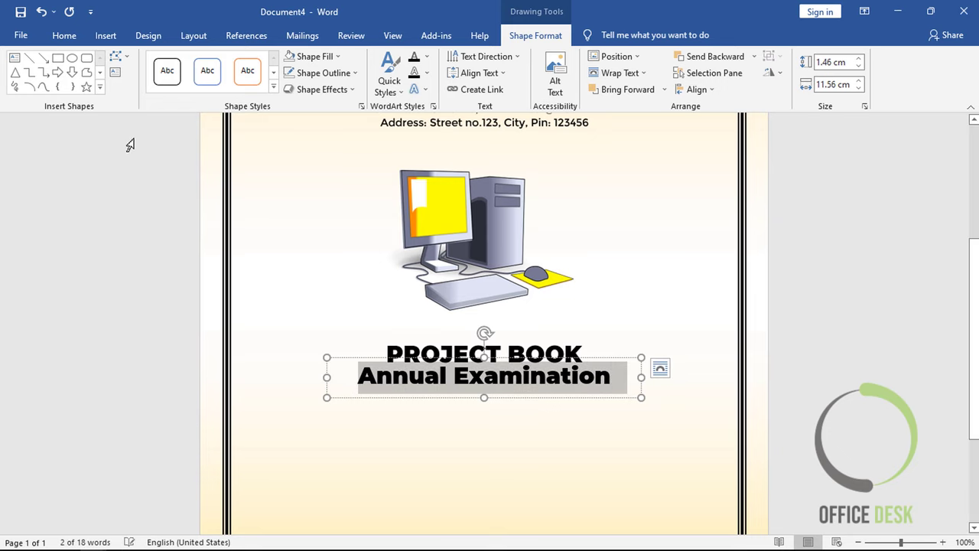
left_click(73, 36)
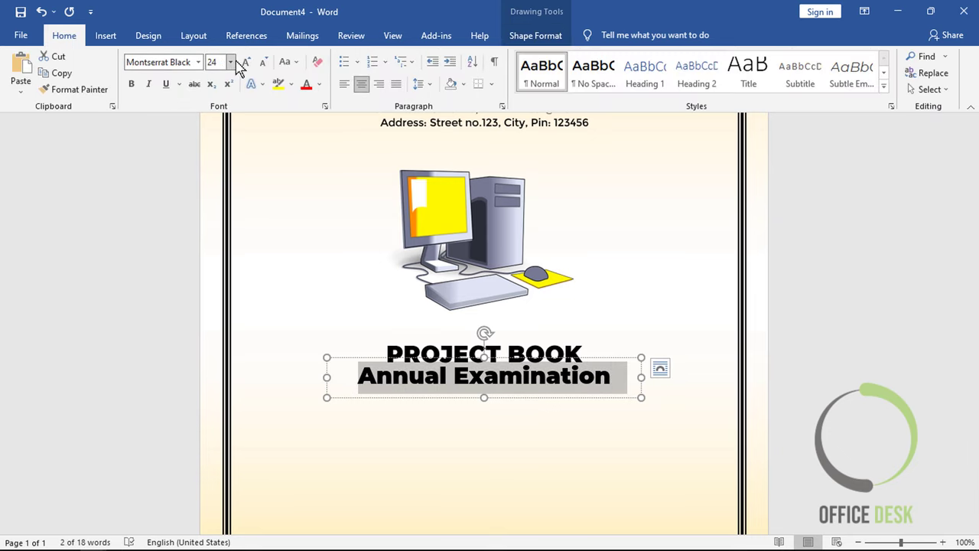
left_click(262, 62)
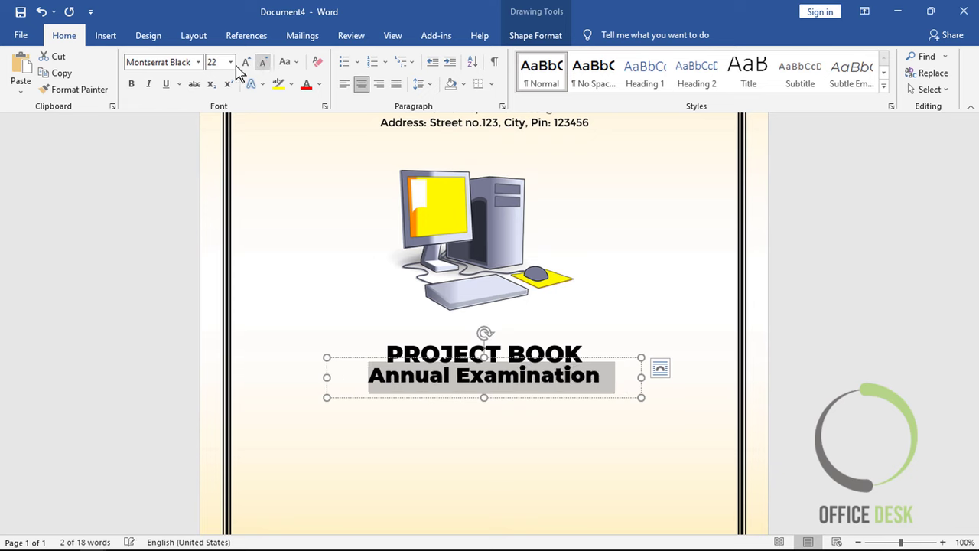
left_click(198, 62)
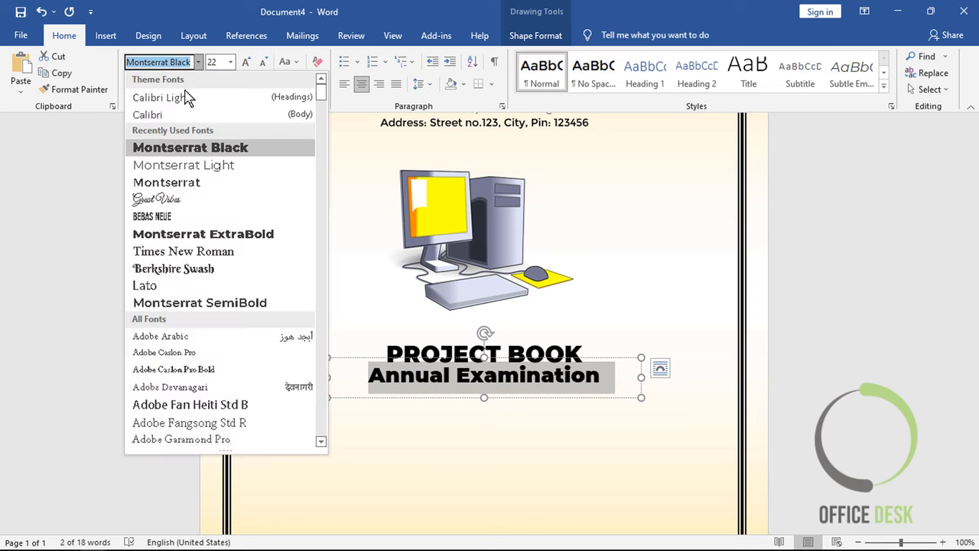
left_click(175, 166)
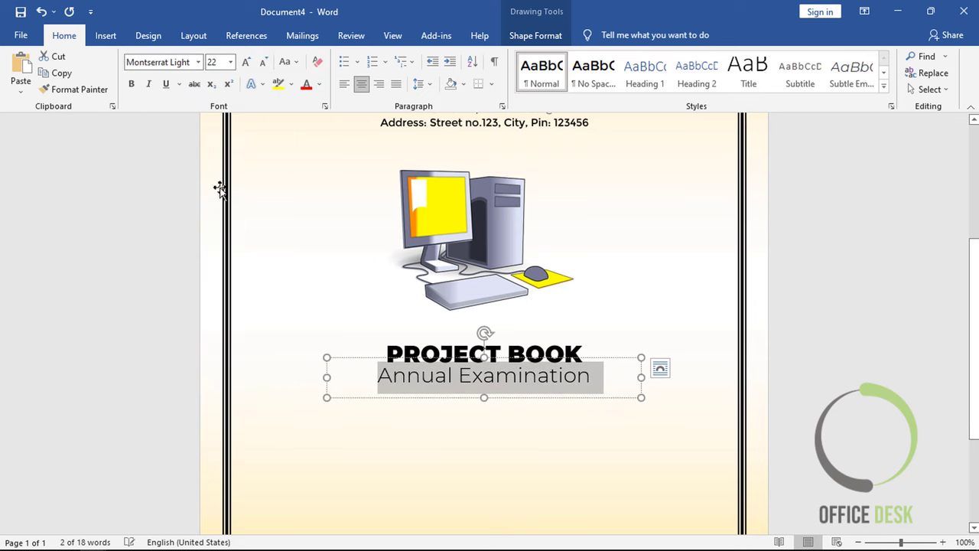
left_click(598, 359)
key("Down")
key("Down")
key("Down")
key("Down")
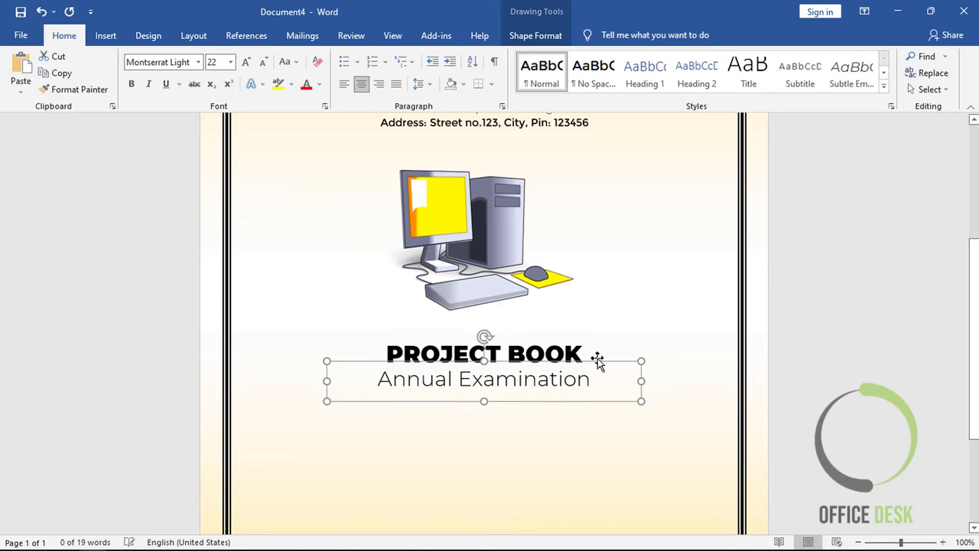
key("Down")
Step: Select the Annual Examination box as a shape and apply Align Center under PROJECT BOOK
key("Escape")
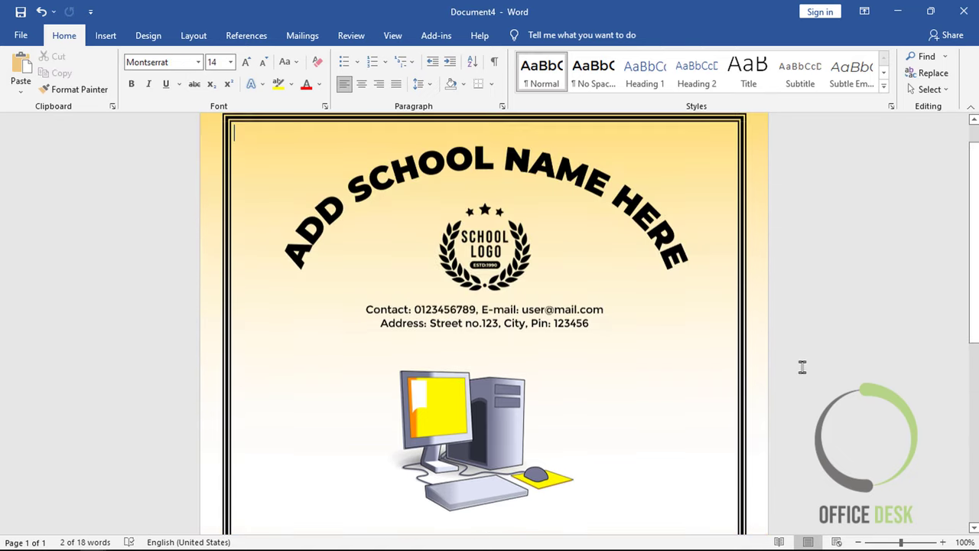
scroll(799, 367, "down", 1)
scroll(800, 367, "down", 3)
scroll(802, 365, "down", 2)
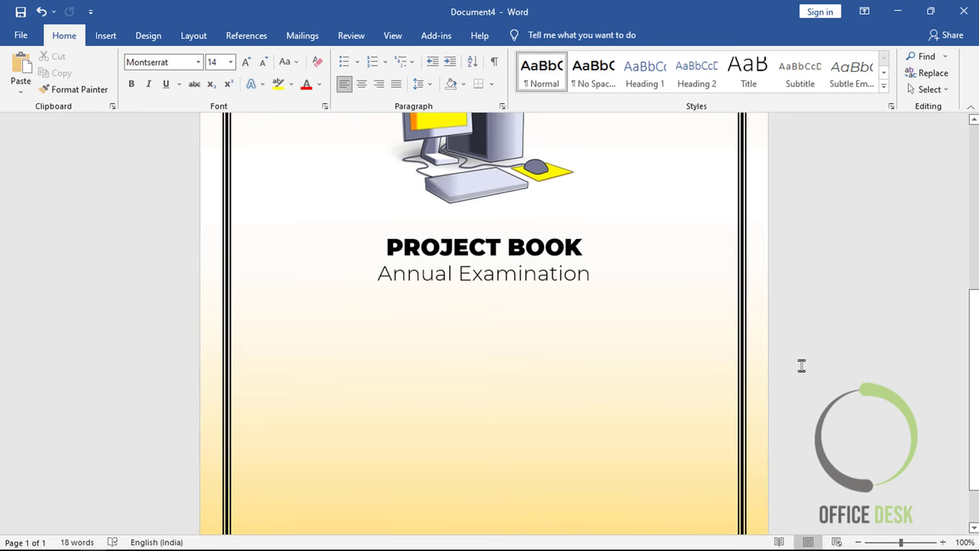
left_click(587, 268)
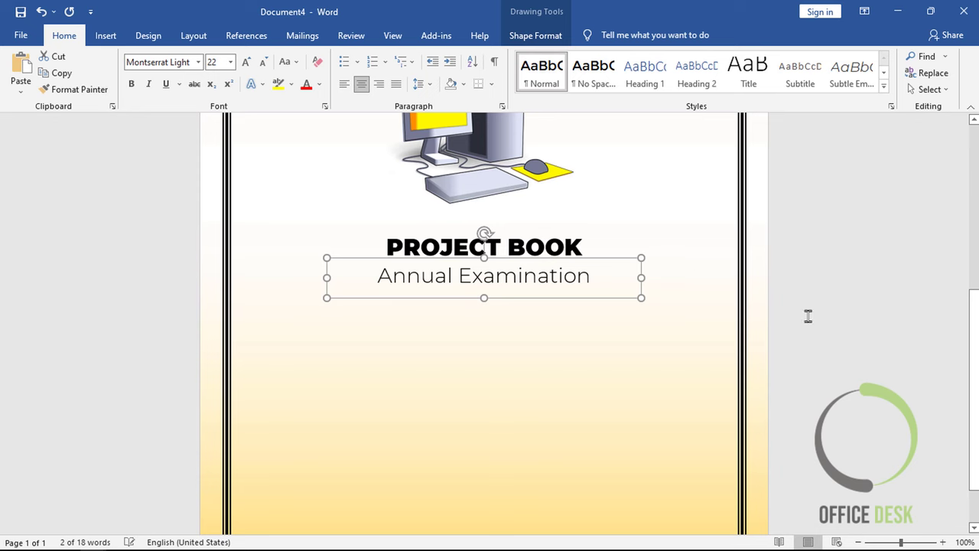
key("Escape")
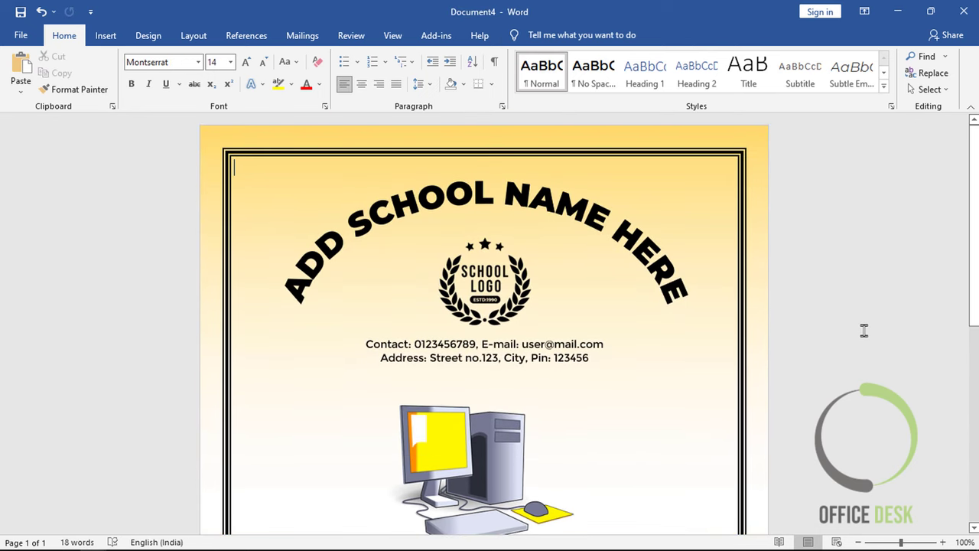
scroll(863, 330, "down", 3)
scroll(863, 329, "down", 7)
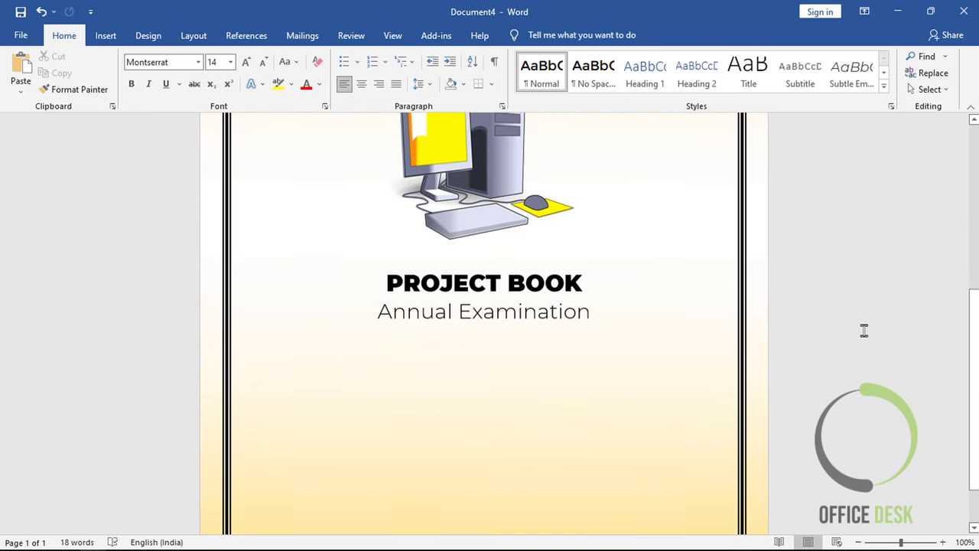
left_click(588, 274)
left_click(586, 257)
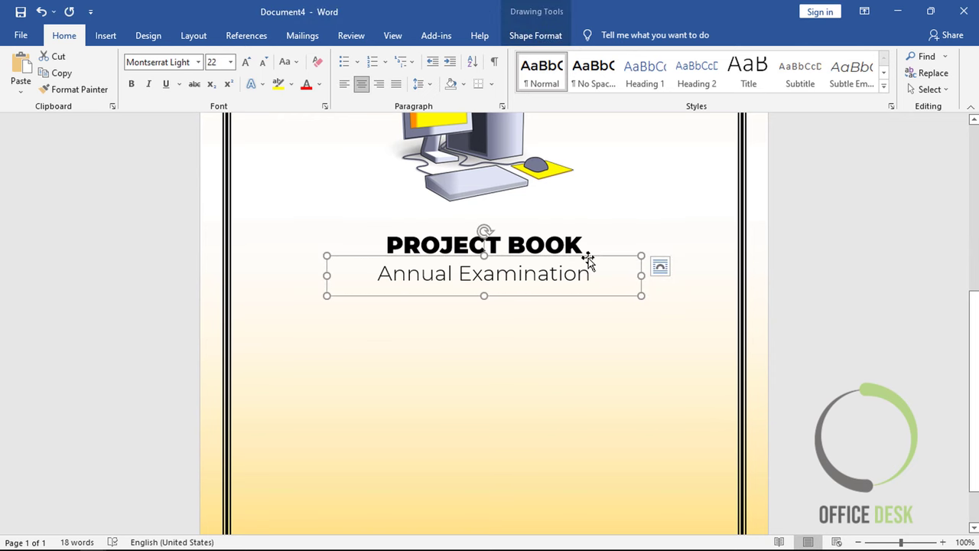
left_click(535, 36)
left_click(696, 89)
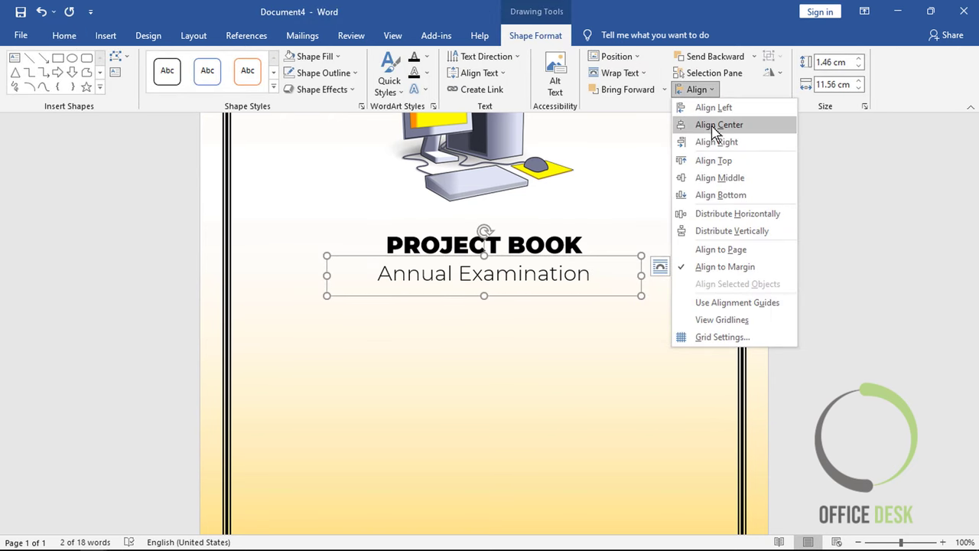
left_click(708, 125)
scroll(860, 265, "up", 8)
left_click(859, 264)
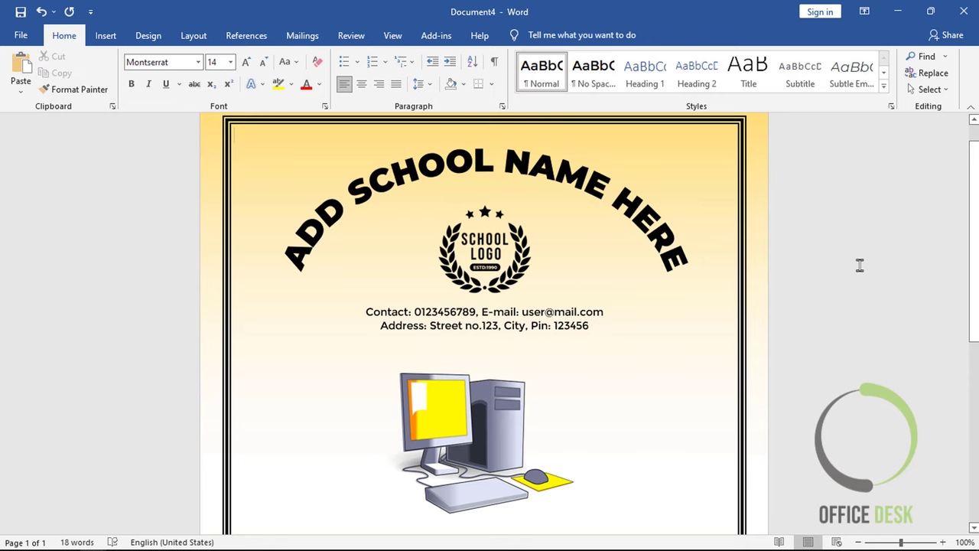
scroll(860, 264, "down", 3)
scroll(860, 265, "down", 3)
scroll(860, 265, "down", 2)
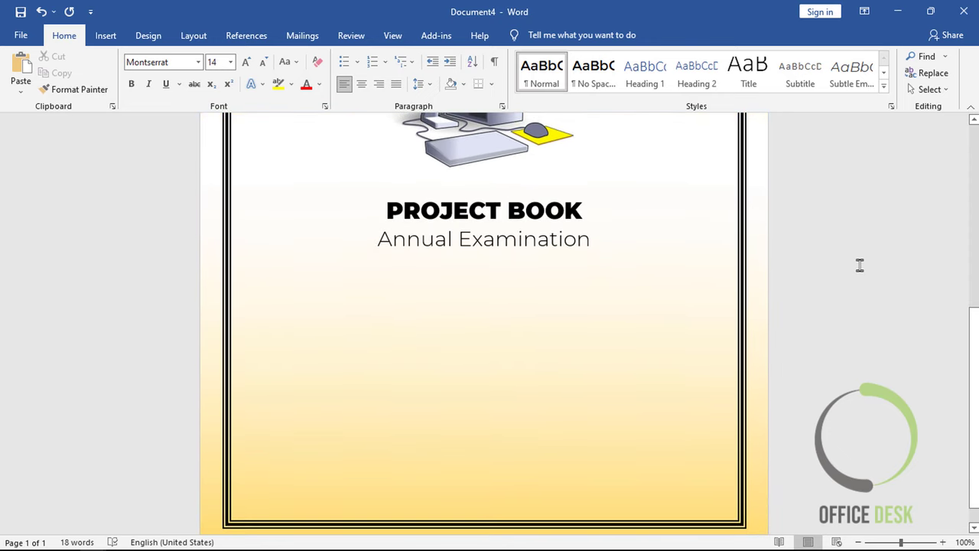
Step: Draw a text box below the title on the left and type 'Name:'
left_click(102, 35)
left_click(191, 57)
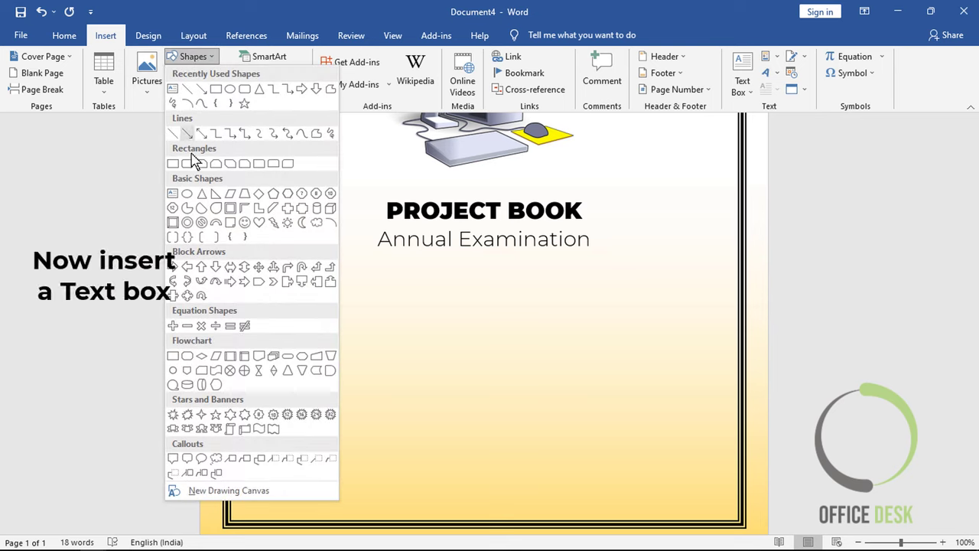
left_click(173, 193)
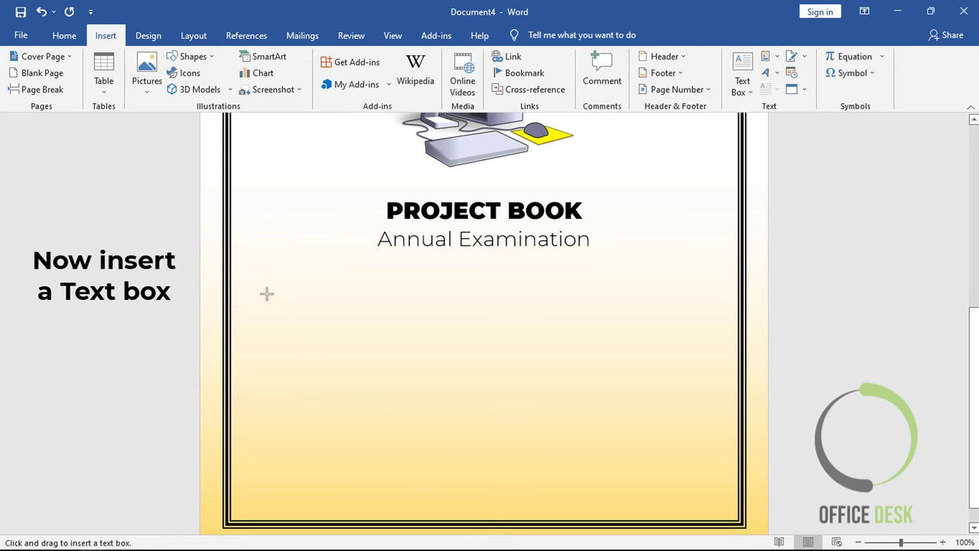
left_click_drag(263, 293, 366, 326)
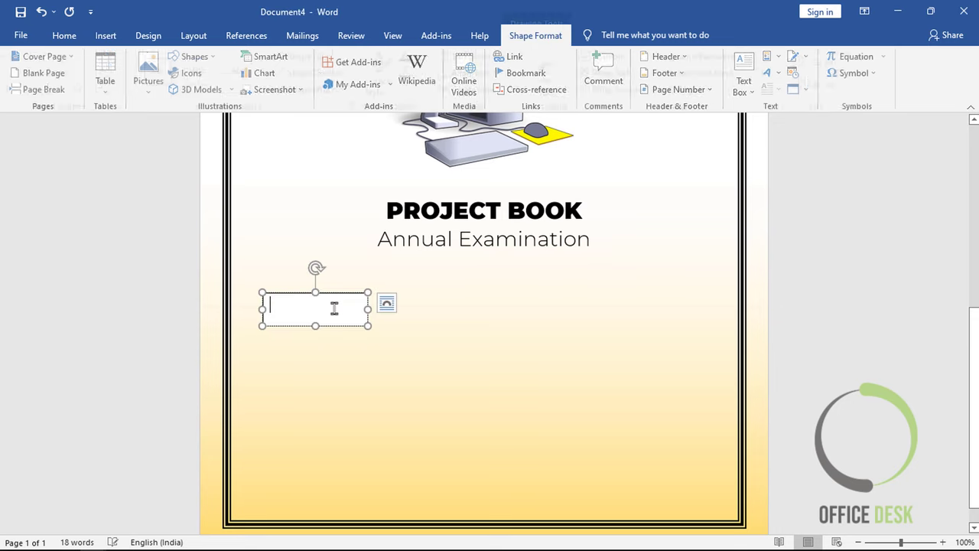
type("Ma,")
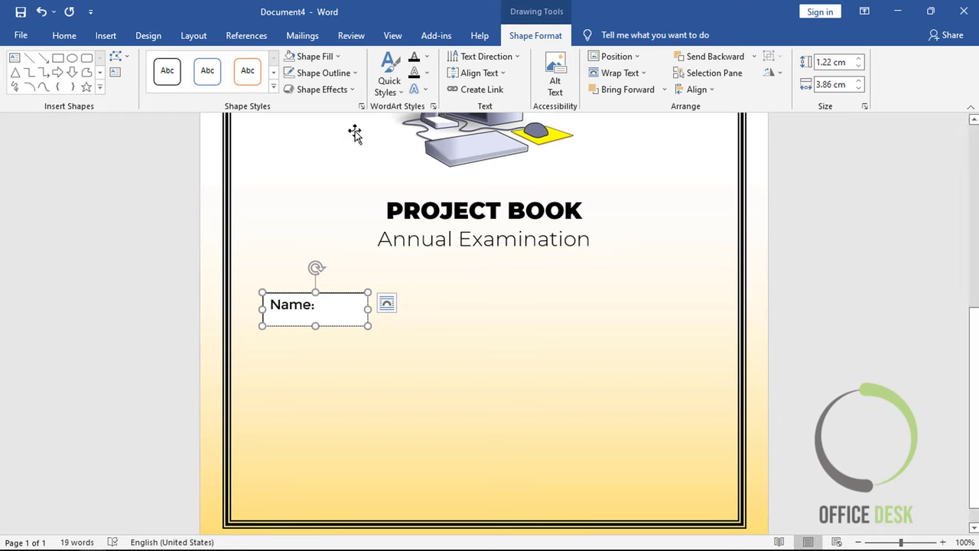
Step: Give the Name: text box no fill and no outline
left_click(314, 56)
left_click(312, 185)
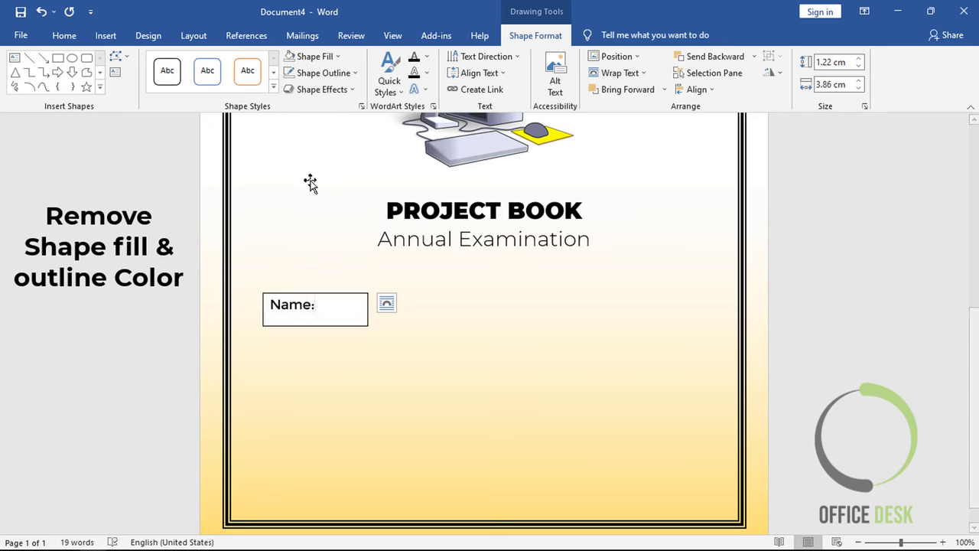
left_click(314, 73)
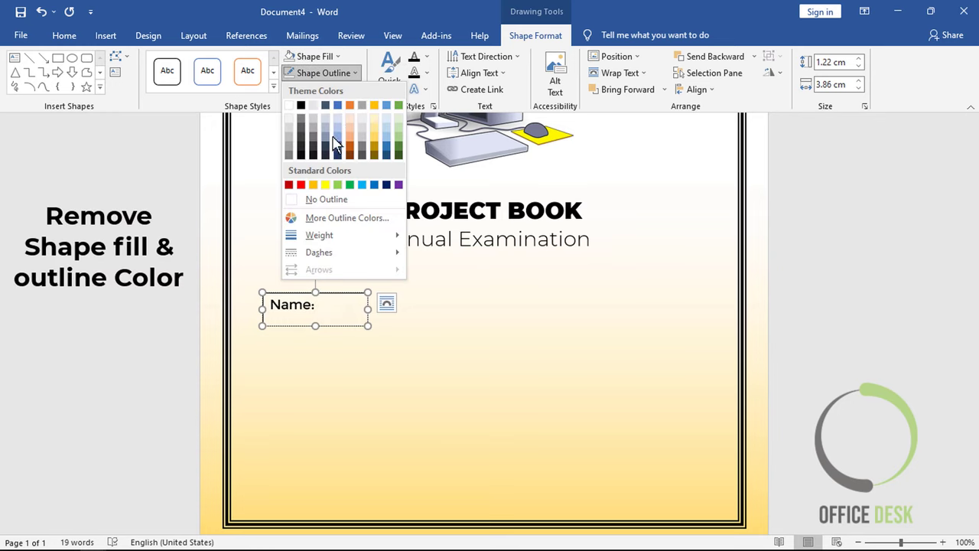
left_click(324, 200)
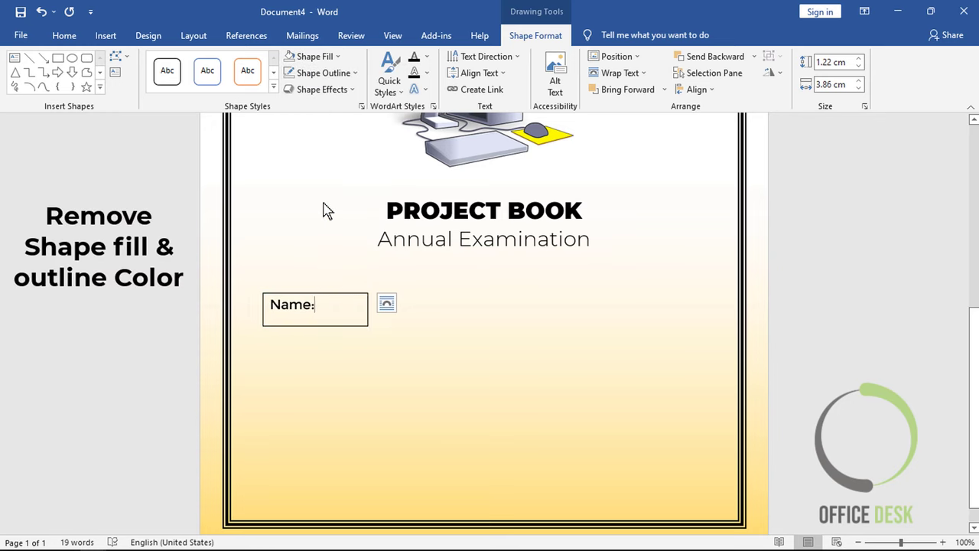
left_click(106, 35)
left_click(191, 57)
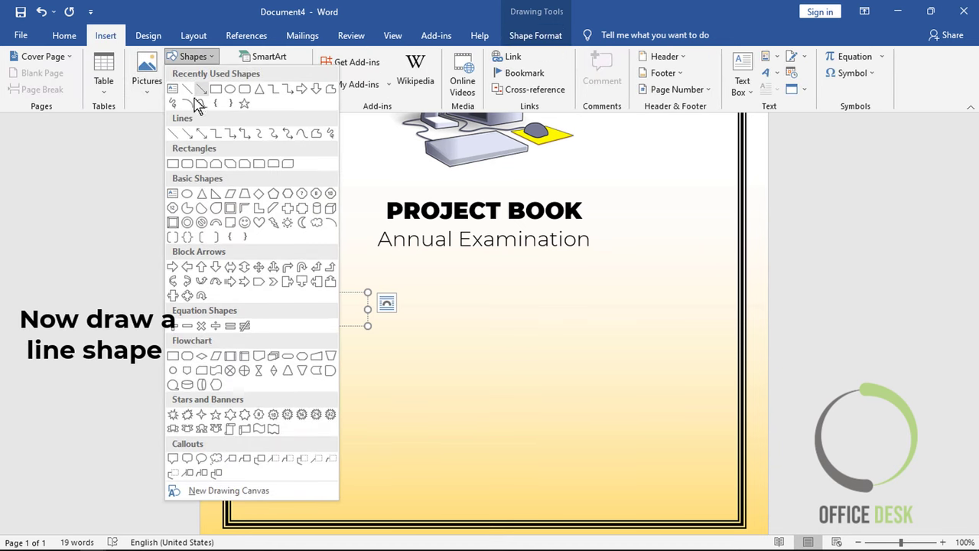
Step: Draw a black horizontal fill-in line to the right of the Name: label
left_click(170, 133)
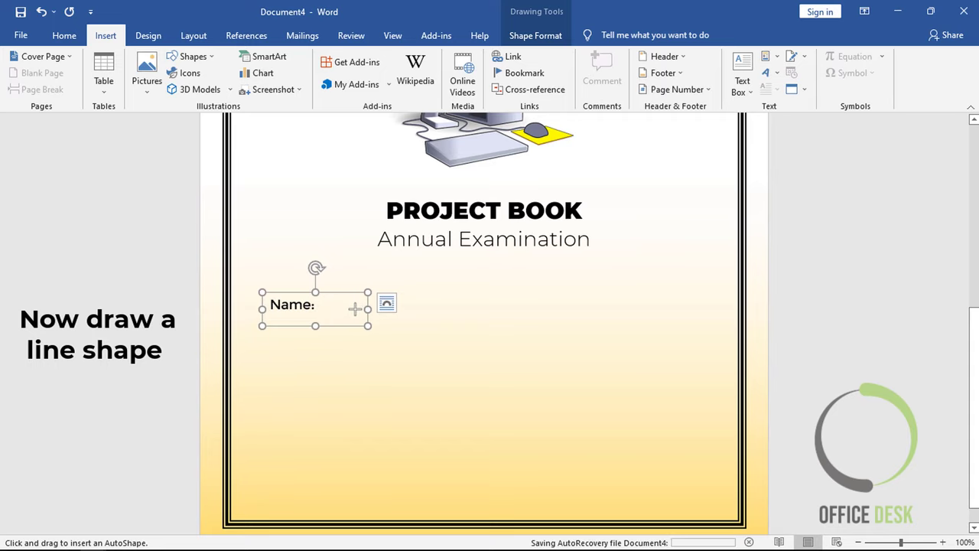
left_click_drag(356, 307, 456, 309)
left_click(337, 72)
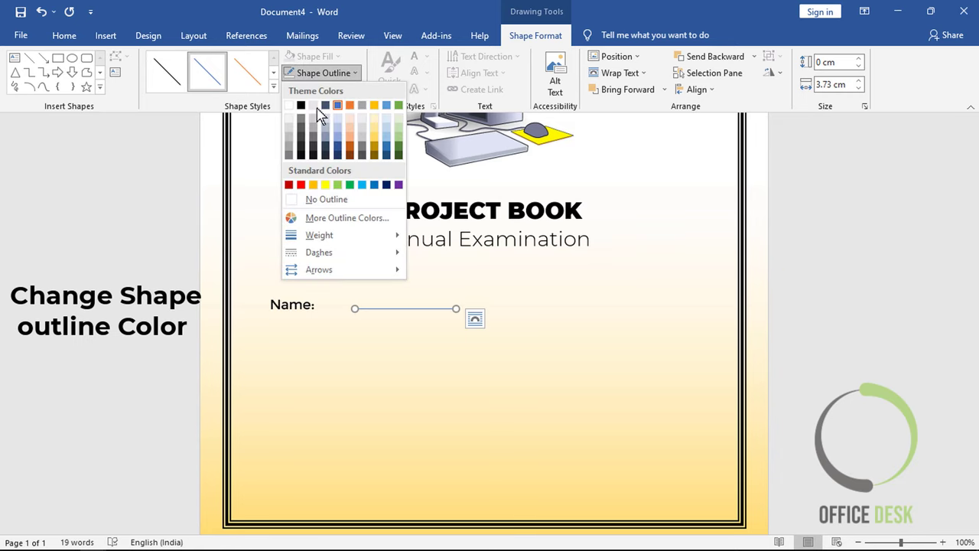
left_click(301, 105)
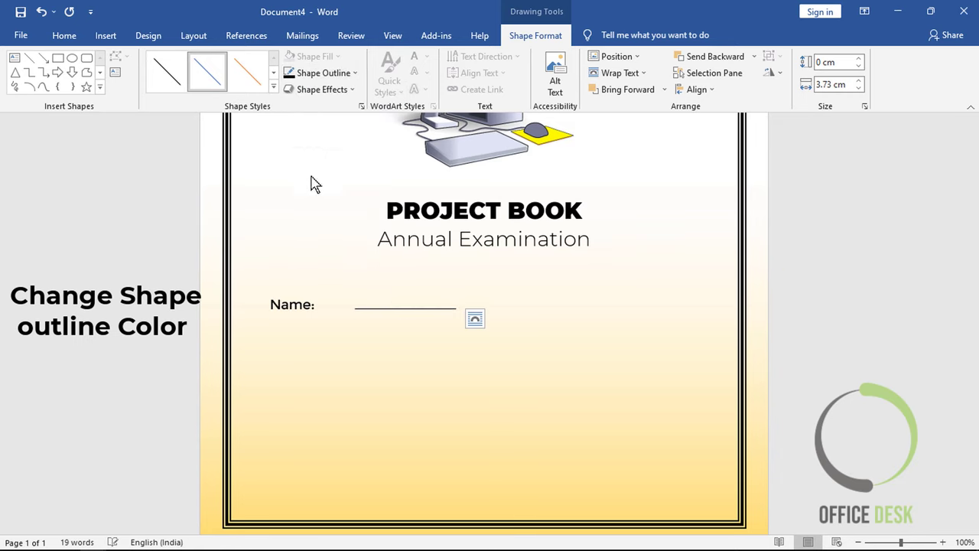
Step: Nudge the fill-in line into position beside the Name: label
left_click(398, 308)
left_click(404, 309)
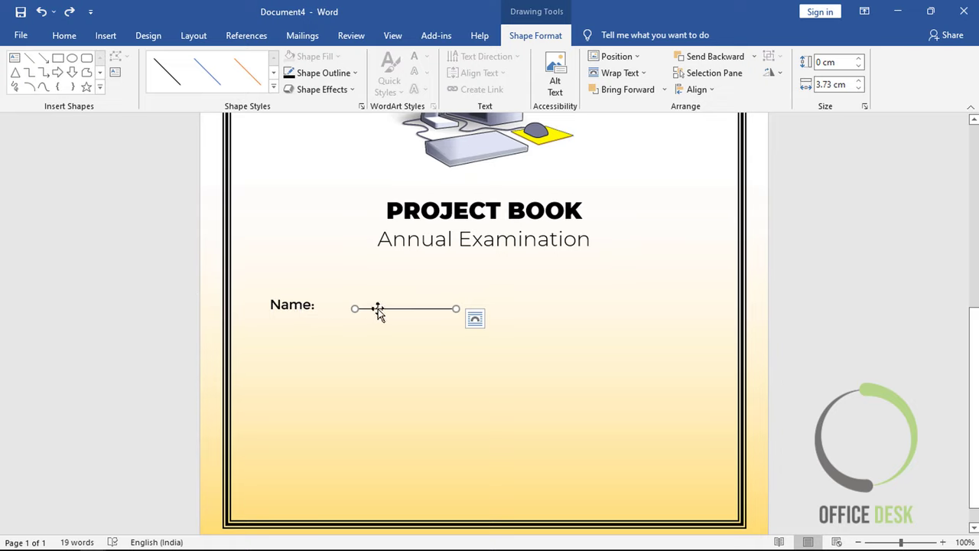
key("Left")
key("Up")
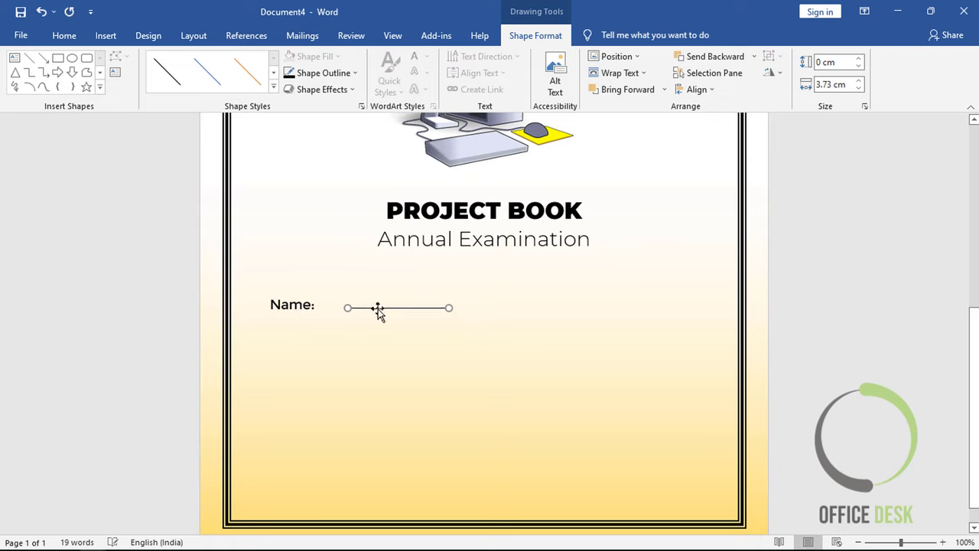
key("Right")
Step: Group the Name: label and its line into one object
left_click(306, 304, "ctrl")
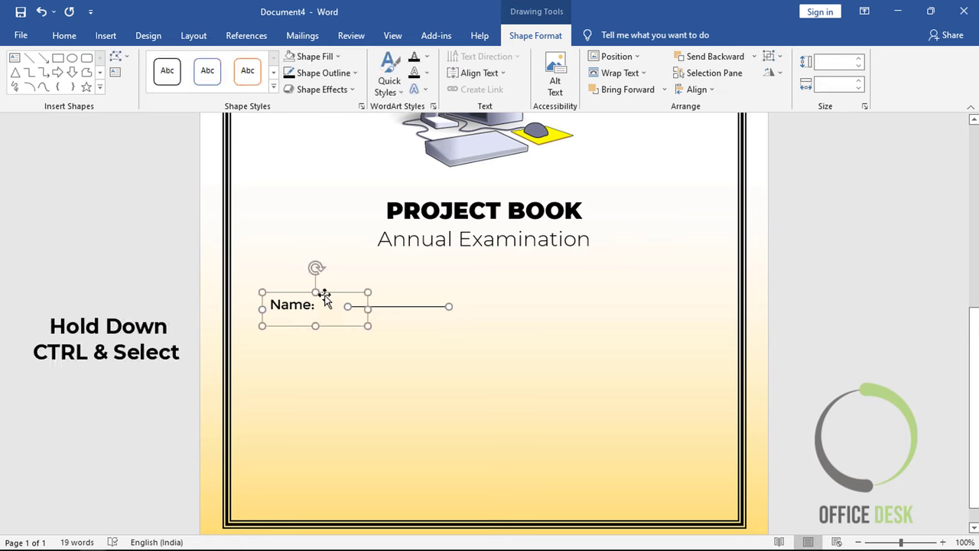
right_click(336, 297)
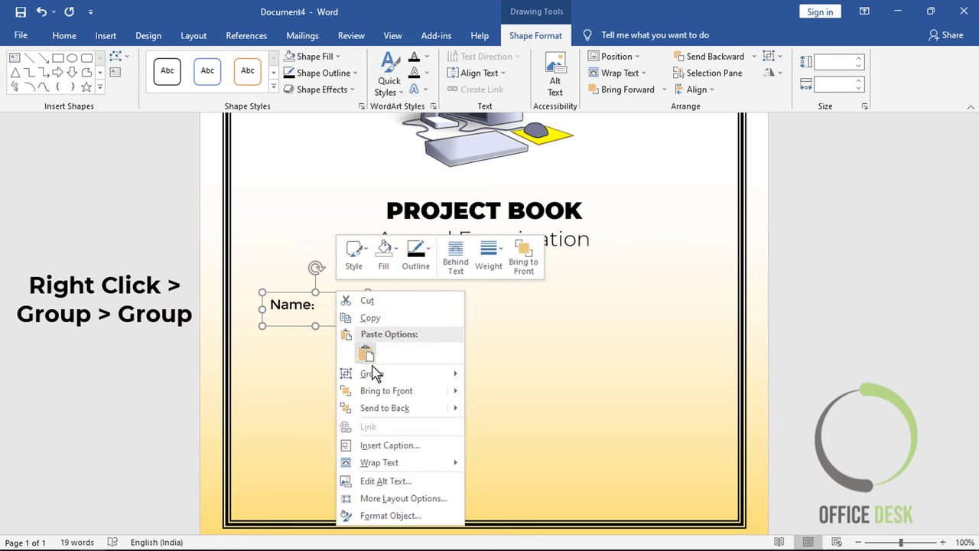
mouse_move(413, 373)
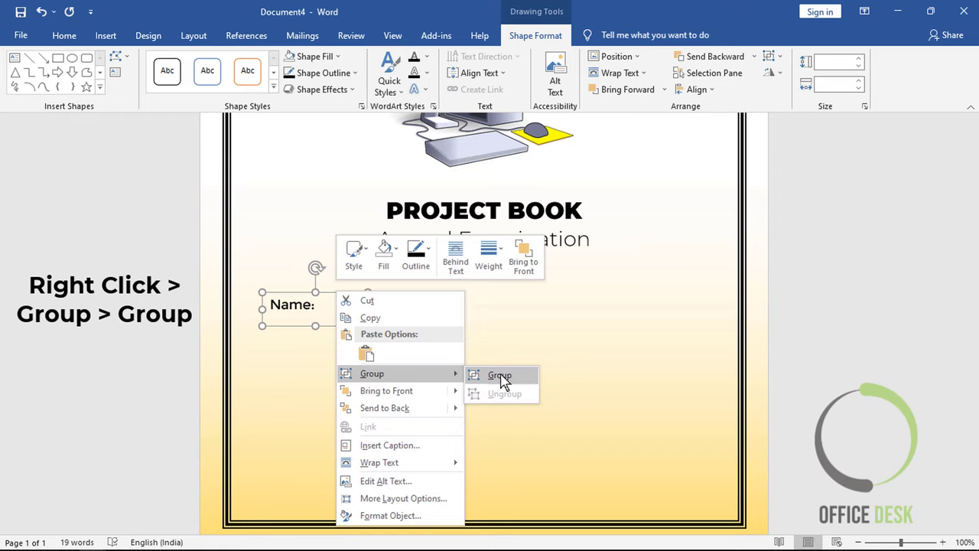
left_click(499, 376)
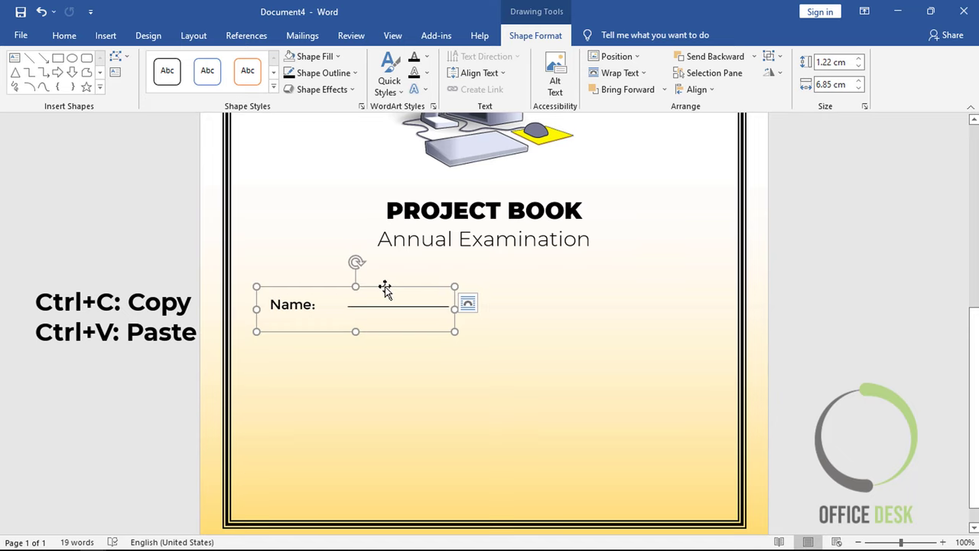
Step: Paste a copy of the Name row below it and relabel it 'Class'
key("ctrl+v")
left_click_drag(387, 299, 373, 315)
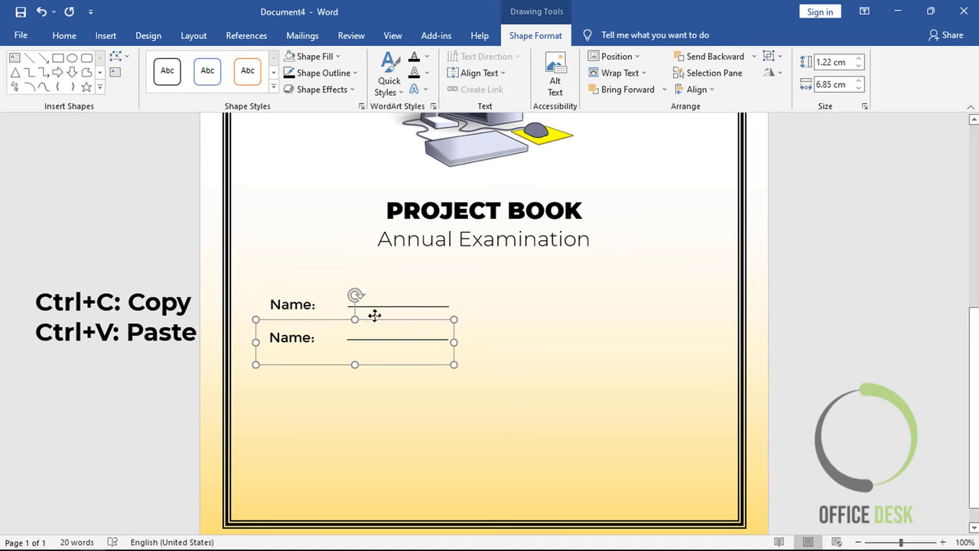
key("Up")
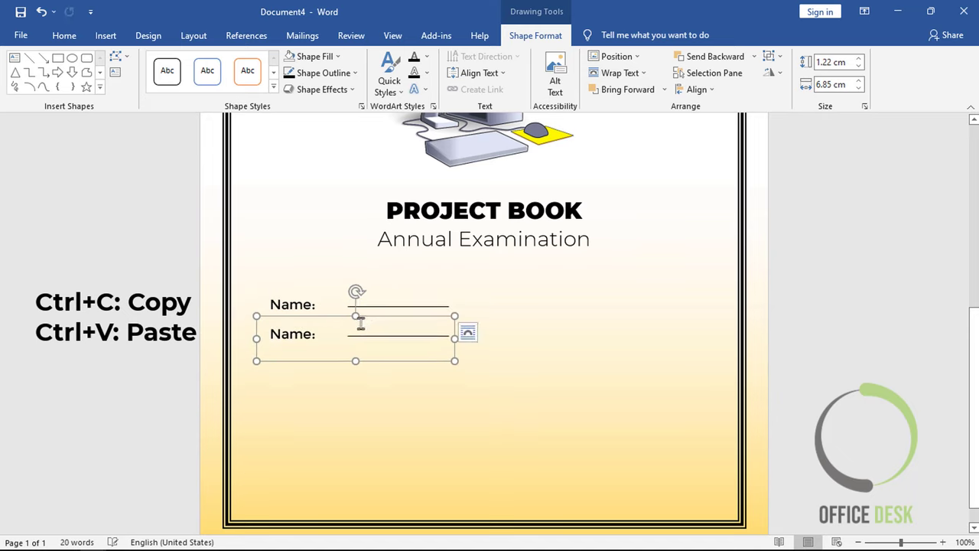
left_click(314, 337)
left_click_drag(323, 334, 226, 333)
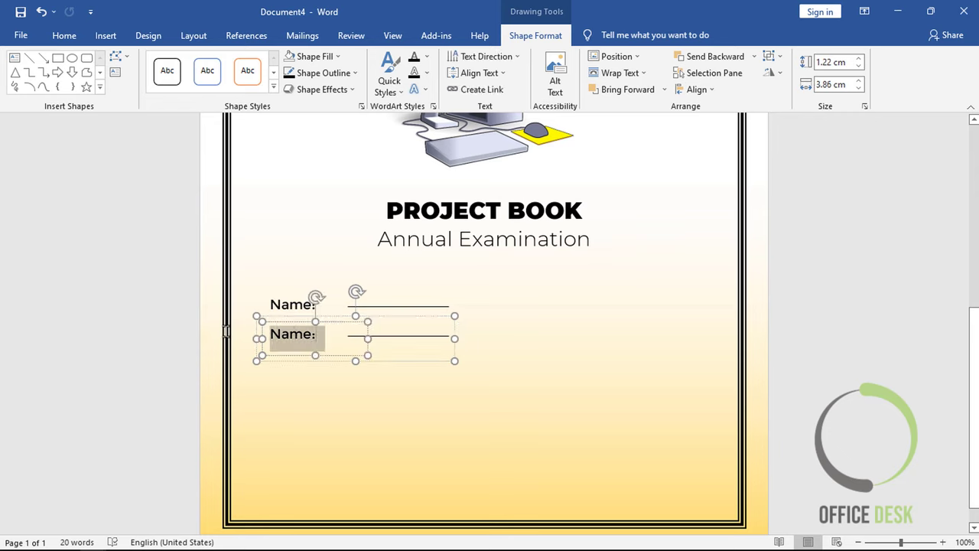
type("Class")
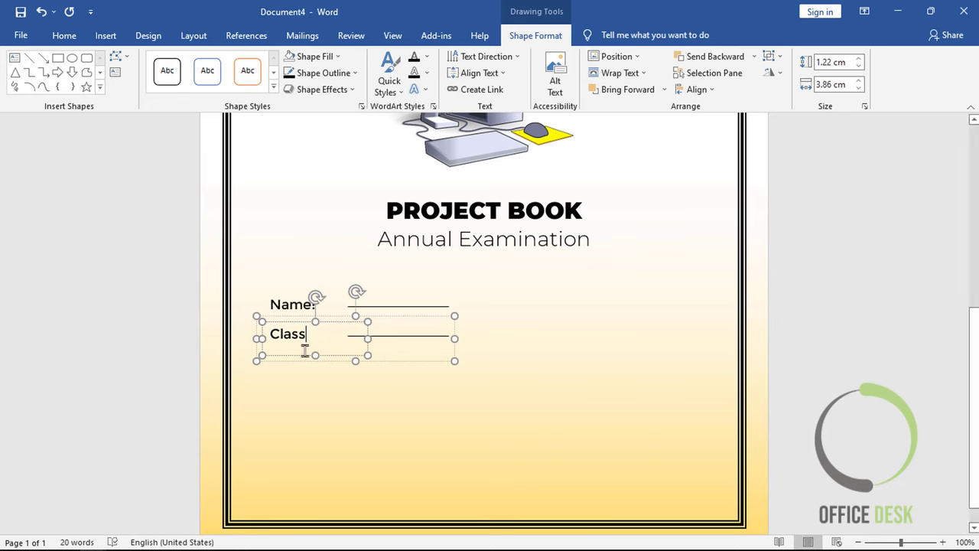
Step: Duplicate the Class row beneath it and relabel the copy 'Section'
left_click(374, 315)
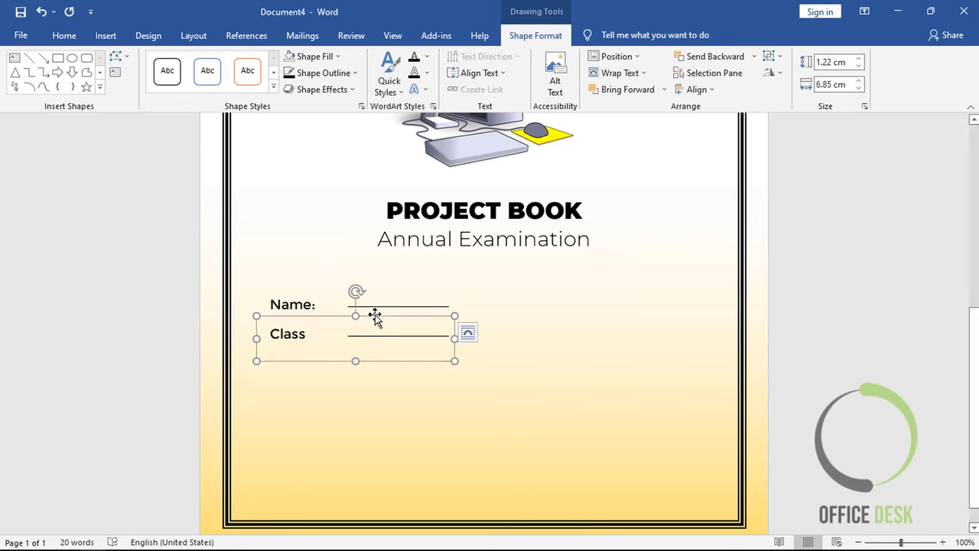
key("ctrl+c")
key("ctrl+v")
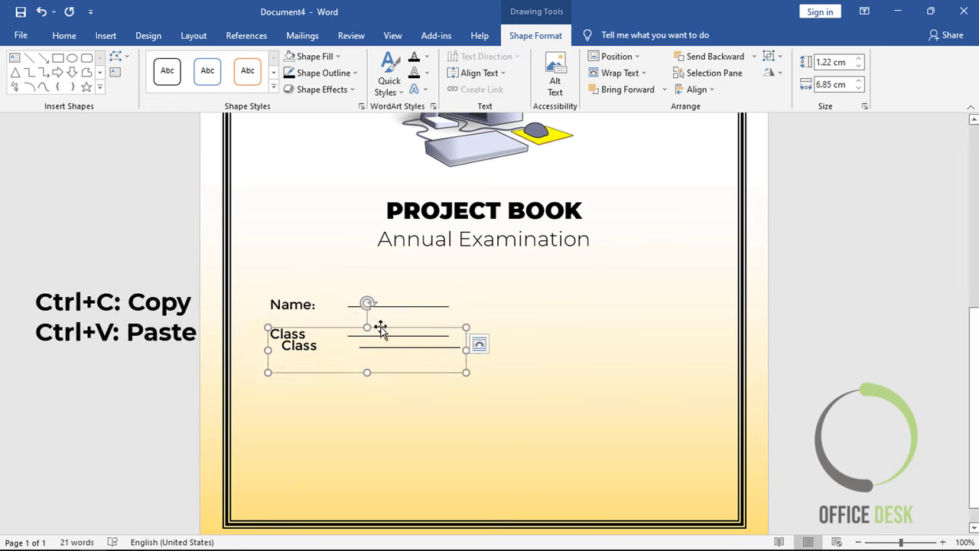
left_click_drag(378, 331, 373, 348)
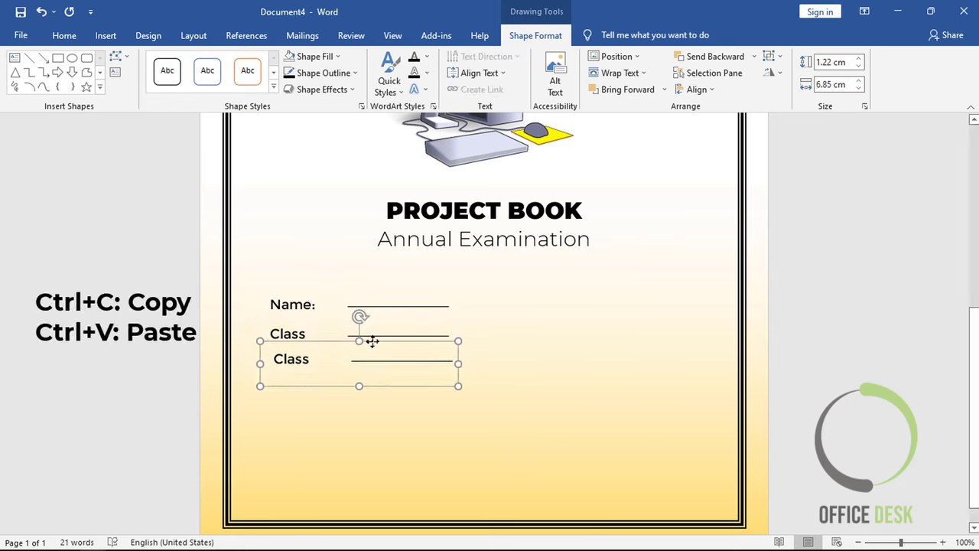
double_click(310, 365)
type("Section")
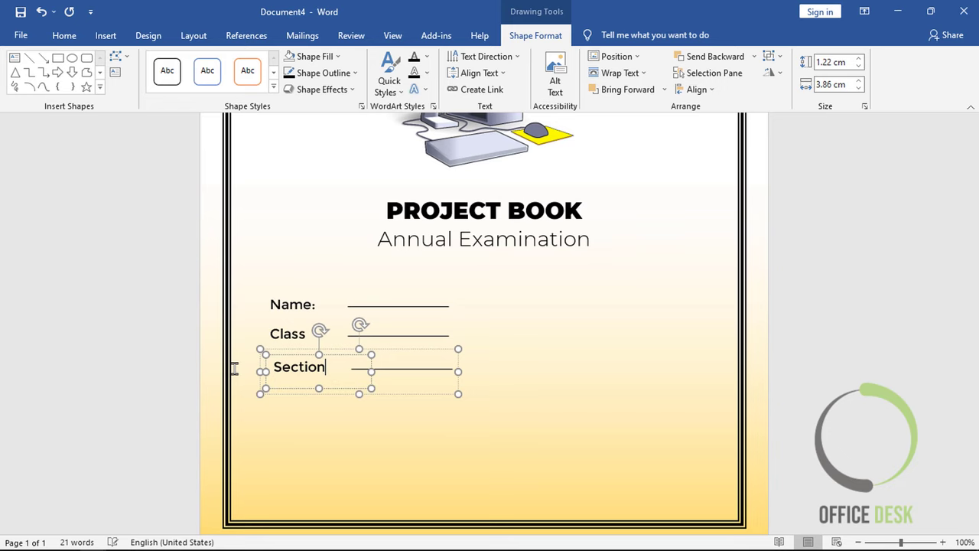
Step: Left-align the Name, Class and Section rows and distribute them evenly vertically
left_click(286, 332, "ctrl")
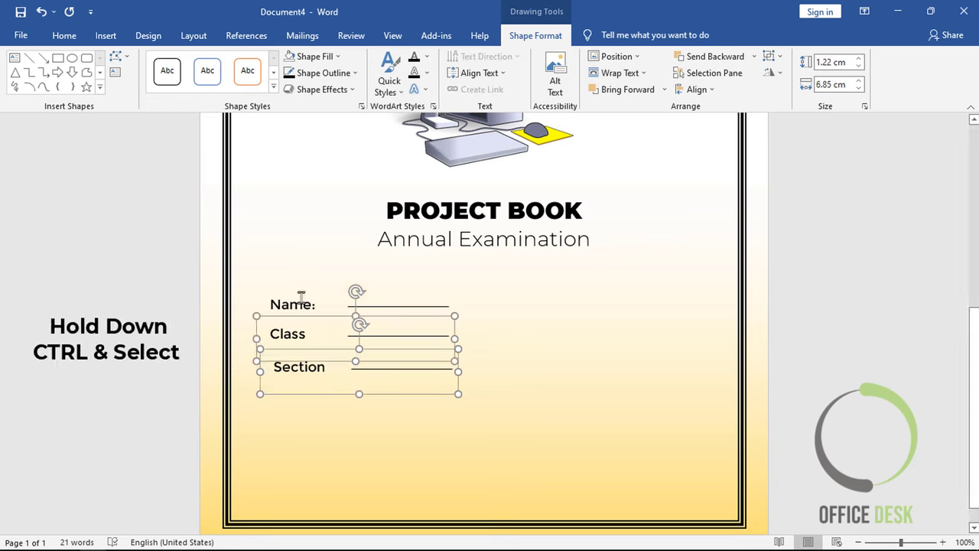
left_click(290, 300, "ctrl")
left_click(696, 90)
left_click(702, 106)
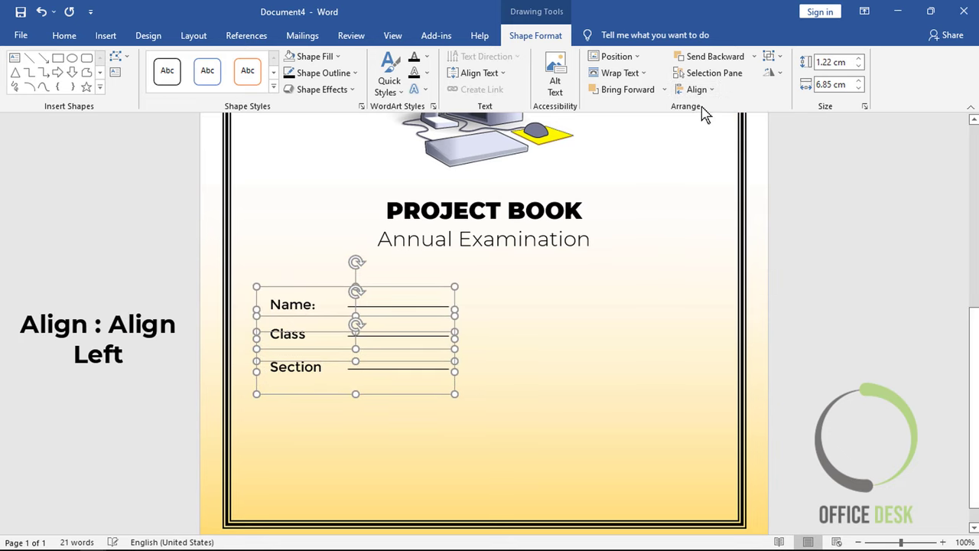
left_click(698, 89)
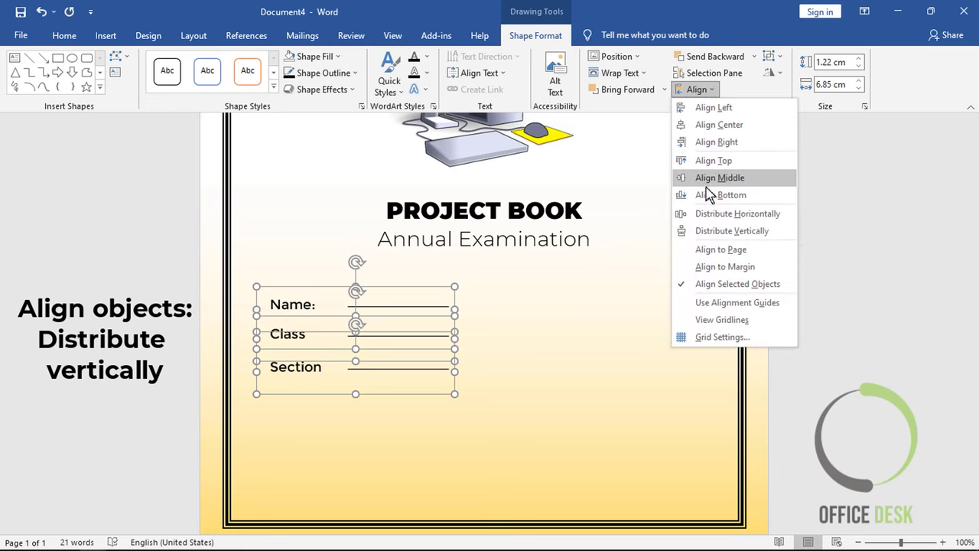
left_click(704, 231)
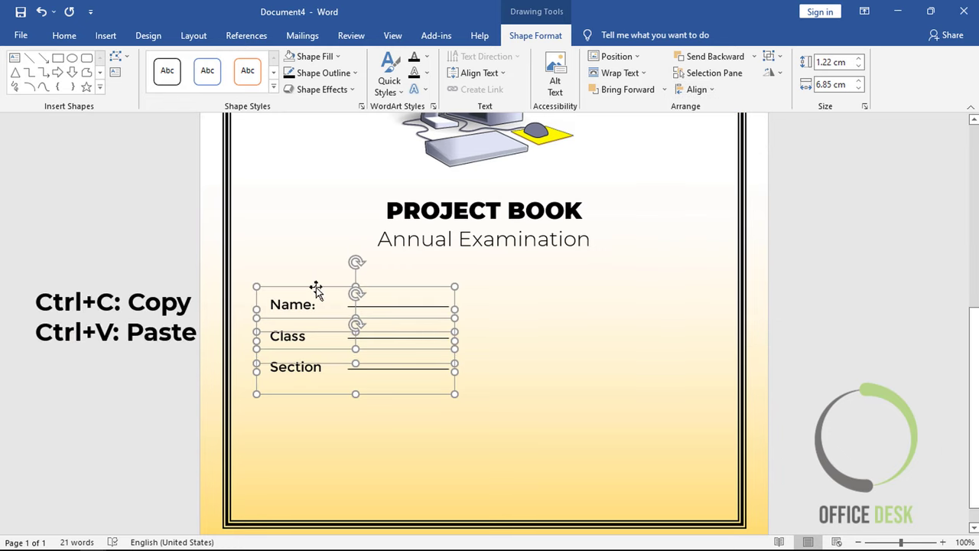
Step: Paste a copy of the three rows on the right and relabel its first row 'Roll No.'
key("ctrl+v")
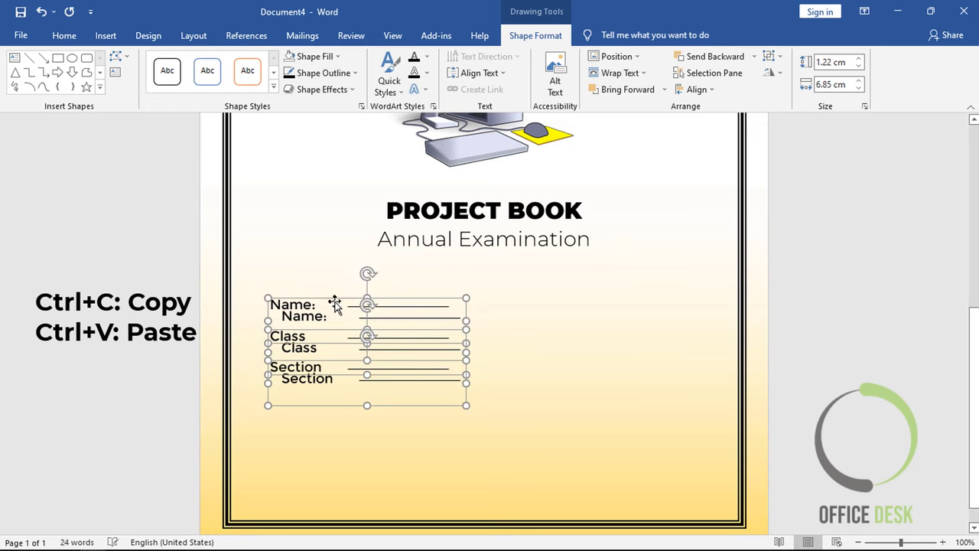
left_click_drag(333, 297, 579, 284)
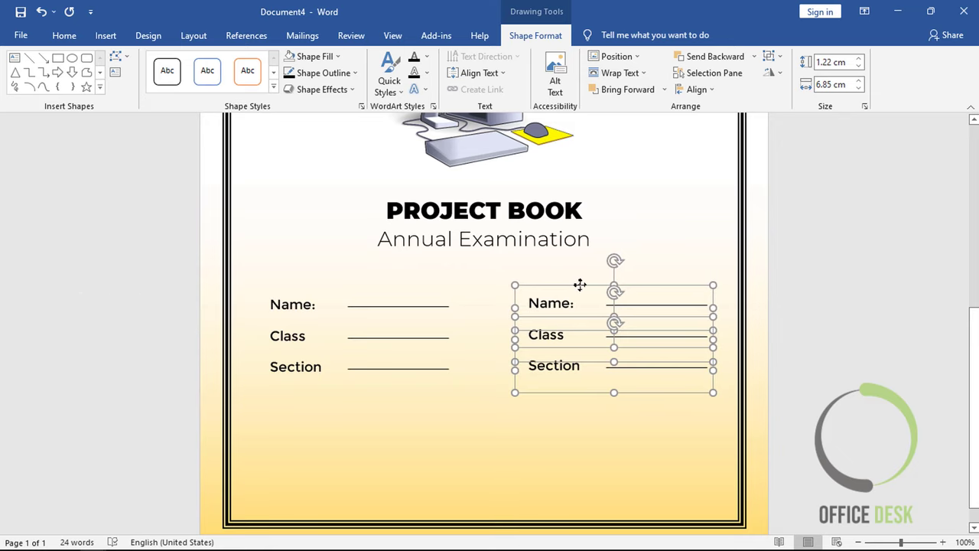
left_click_drag(580, 284, 574, 285)
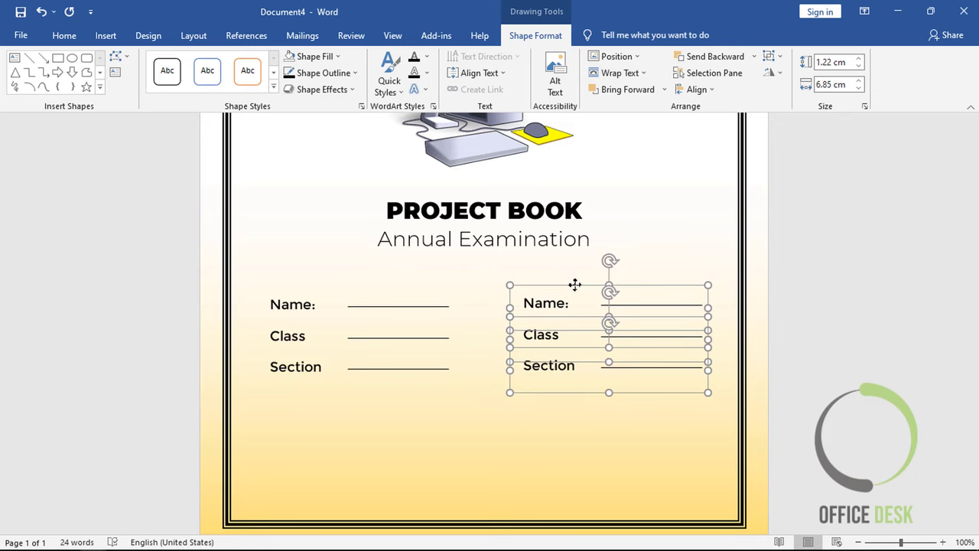
left_click(568, 302)
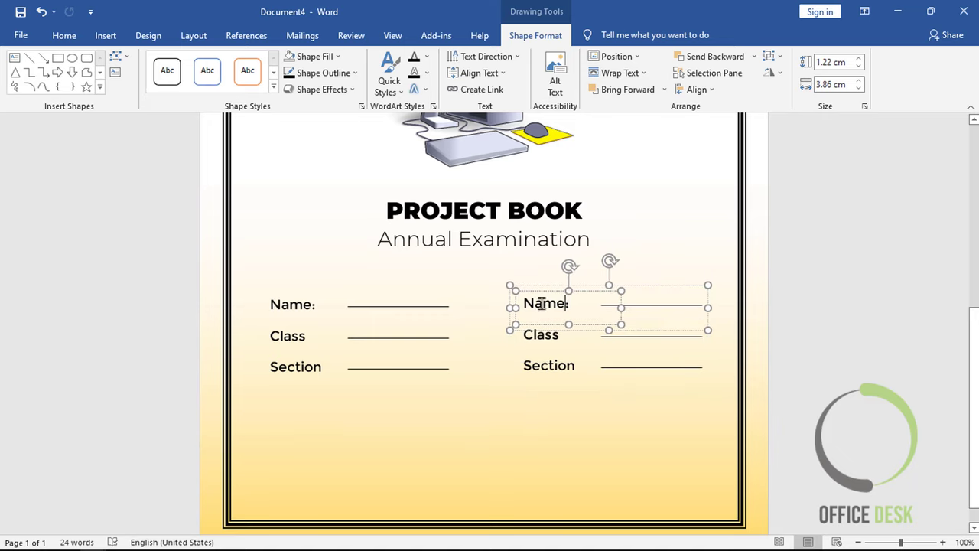
left_click_drag(573, 304, 472, 295)
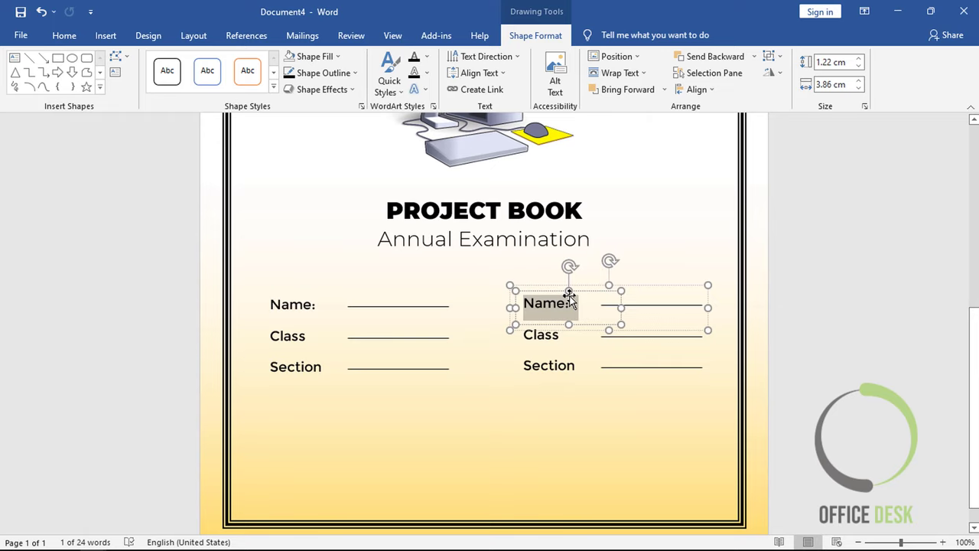
type("Roll No.")
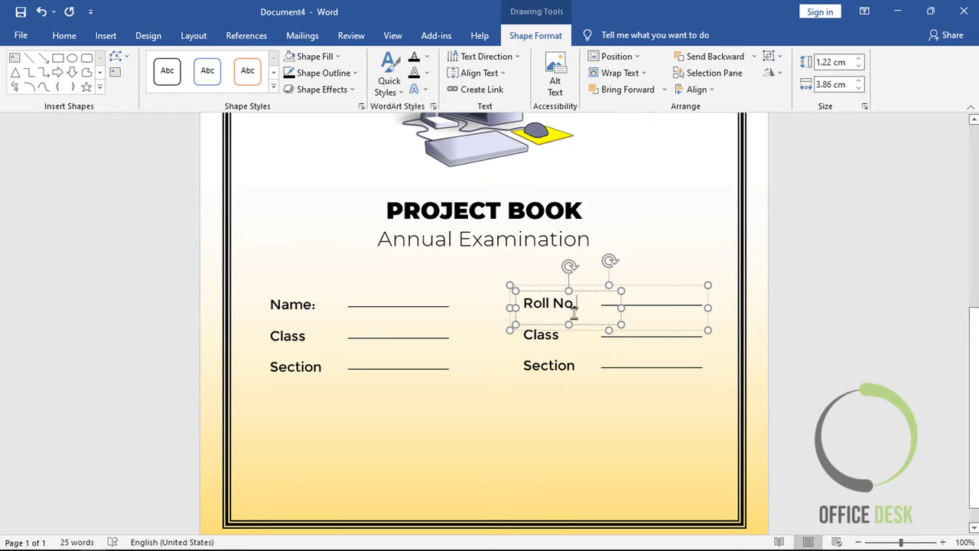
Step: Relabel the right column's Class and Section rows as 'Subject' and 'Date'
left_click(564, 337)
double_click(562, 336)
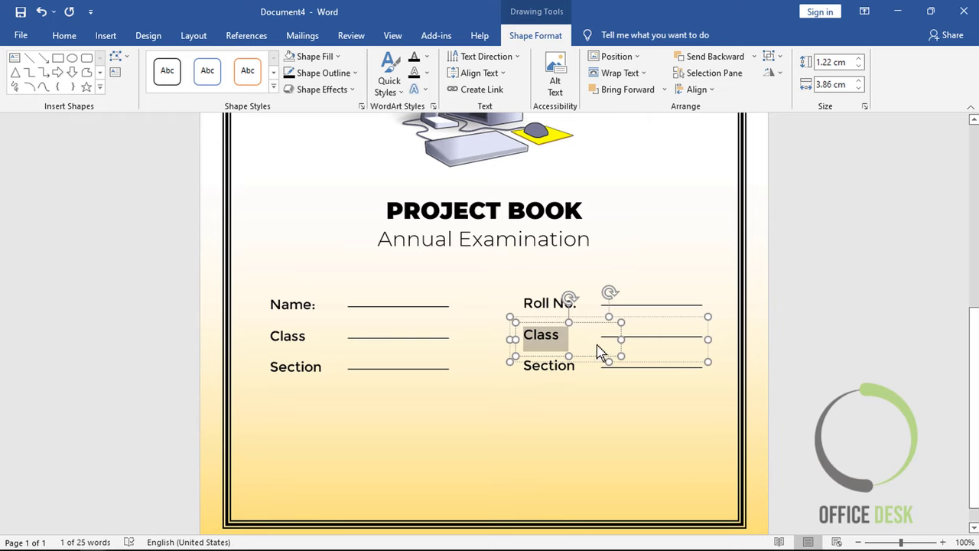
type("Subject")
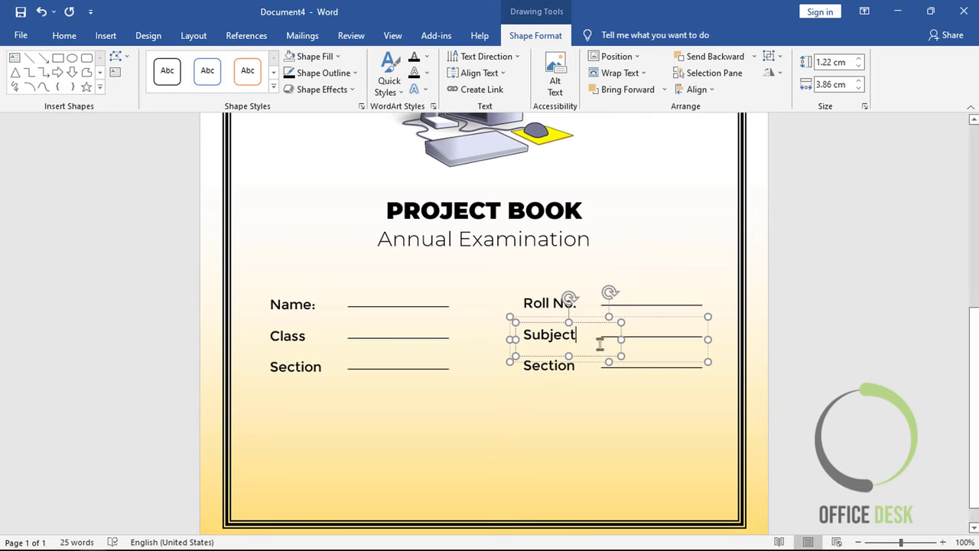
left_click(573, 368)
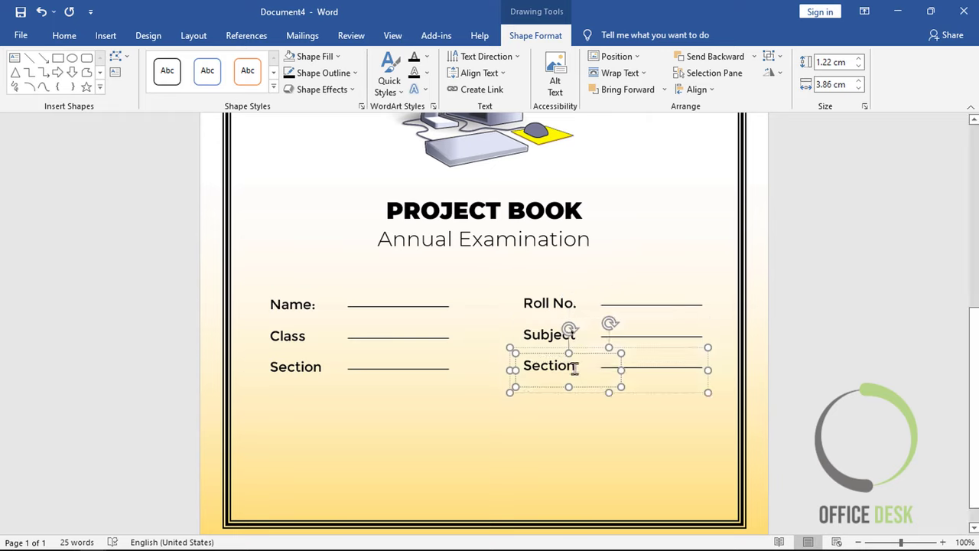
double_click(574, 367)
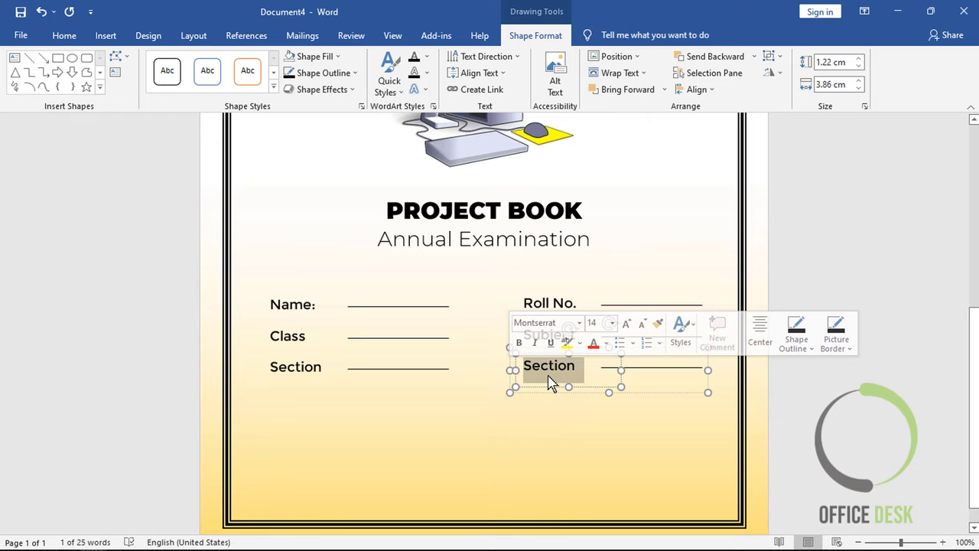
type("D")
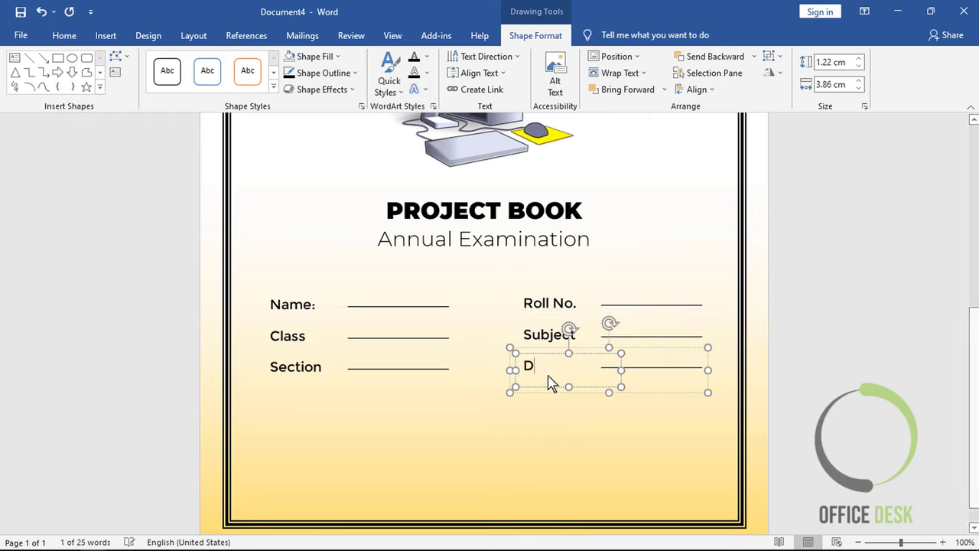
type("ate")
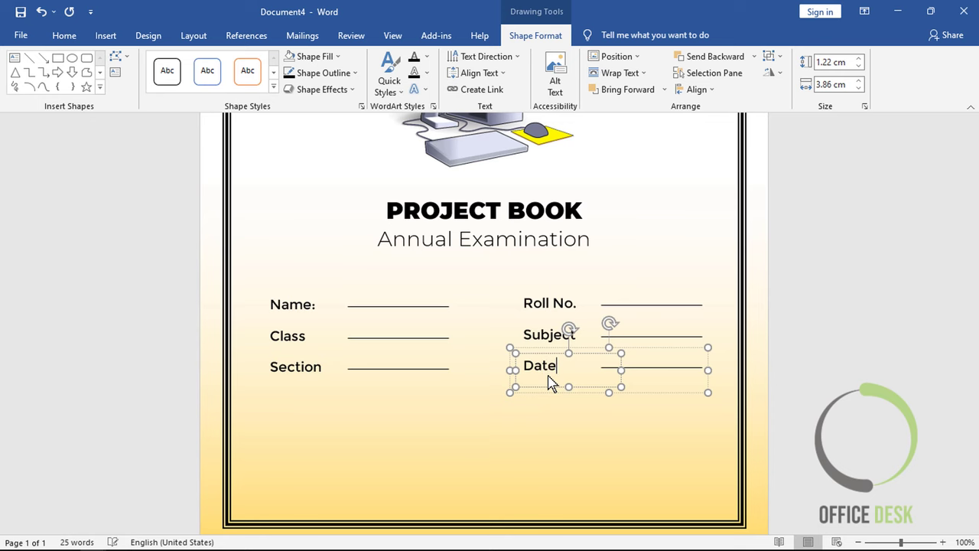
Step: Deselect the rows and scroll down to the empty area below the fill-in columns
left_click(817, 370)
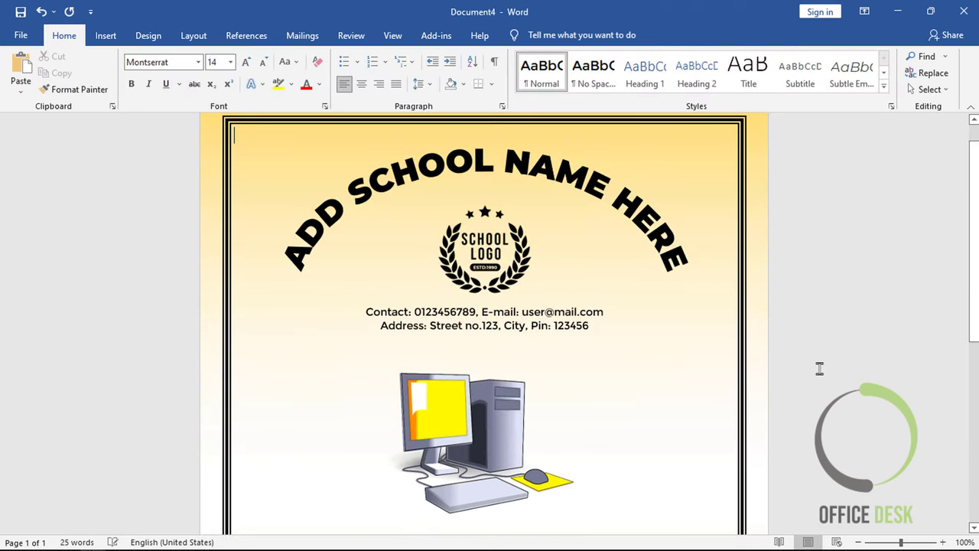
scroll(819, 369, "down", 1)
scroll(819, 369, "down", 5)
scroll(819, 369, "down", 2)
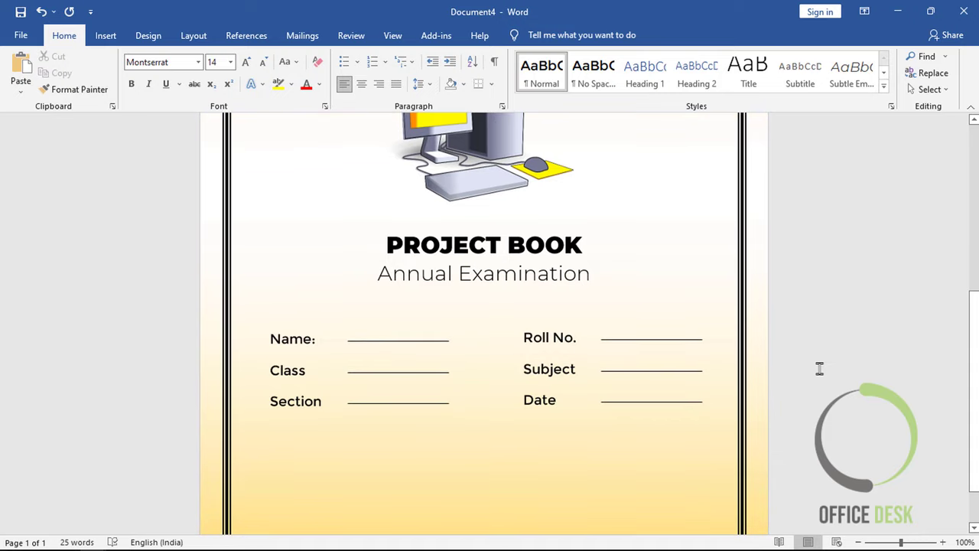
scroll(819, 369, "down", 2)
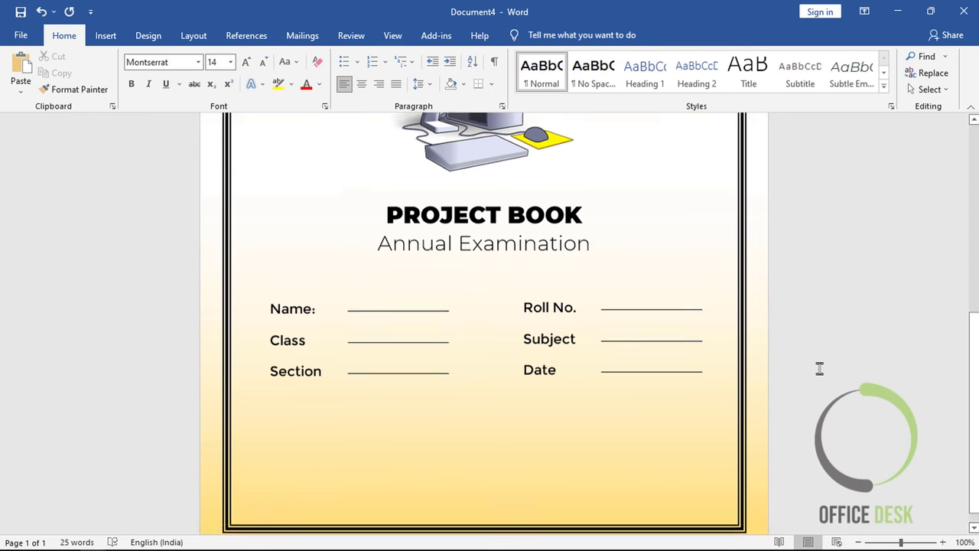
left_click(107, 36)
Step: Draw a text box at the bottom left reading 'Class teacher' in 12-point text
left_click(191, 56)
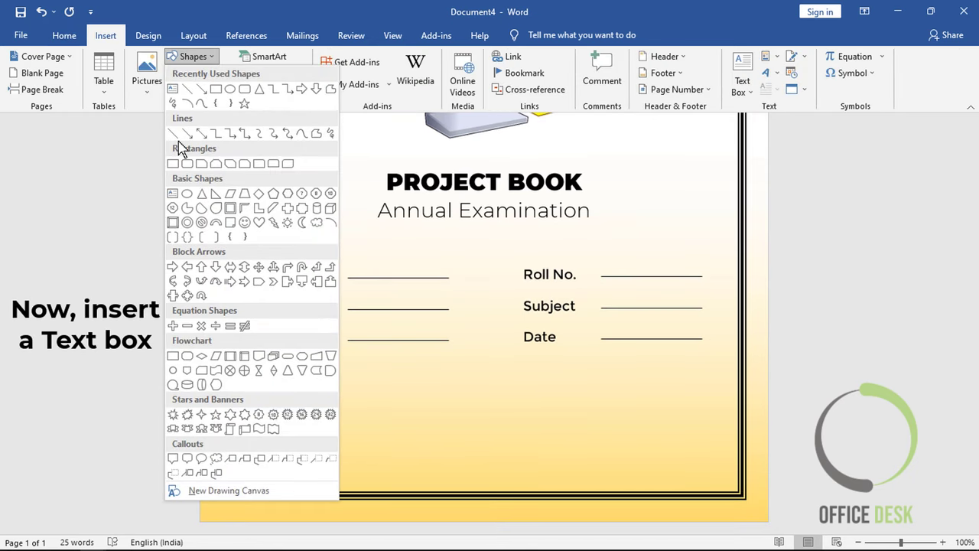
left_click(174, 191)
left_click_drag(267, 441, 424, 467)
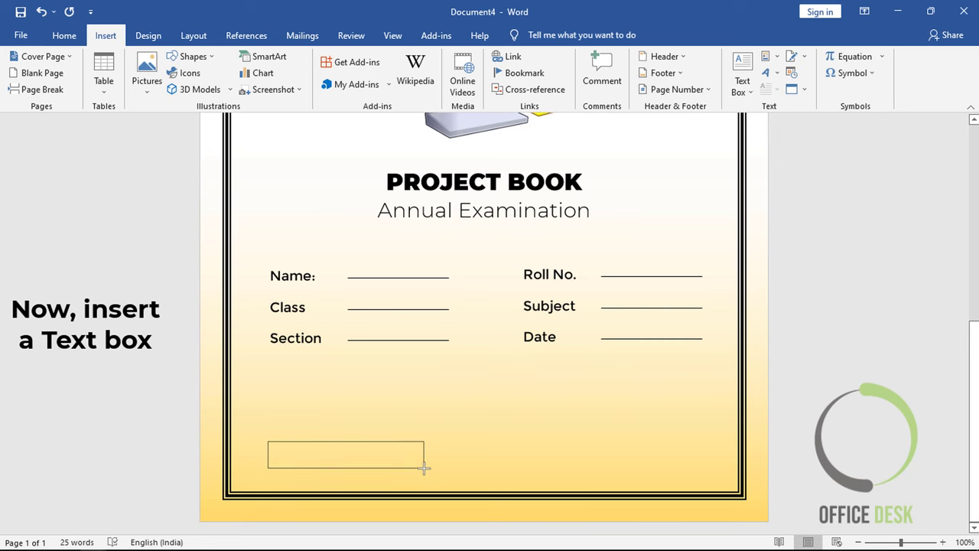
type("Class teacher")
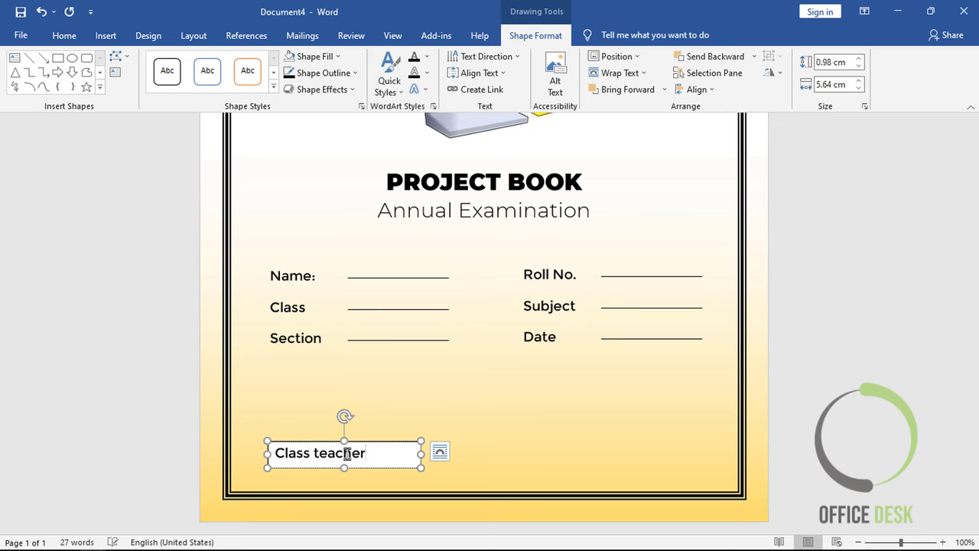
triple_click(346, 453)
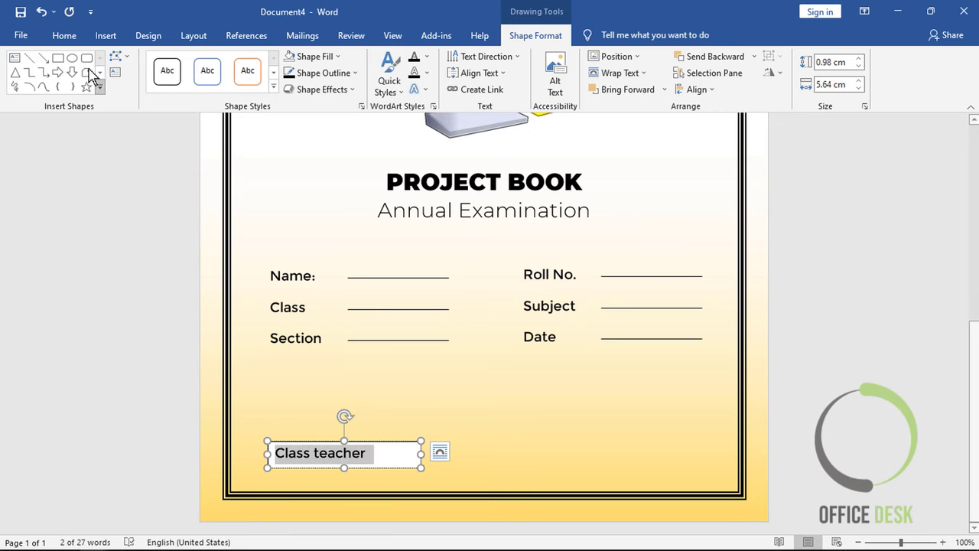
left_click(64, 35)
left_click(262, 61)
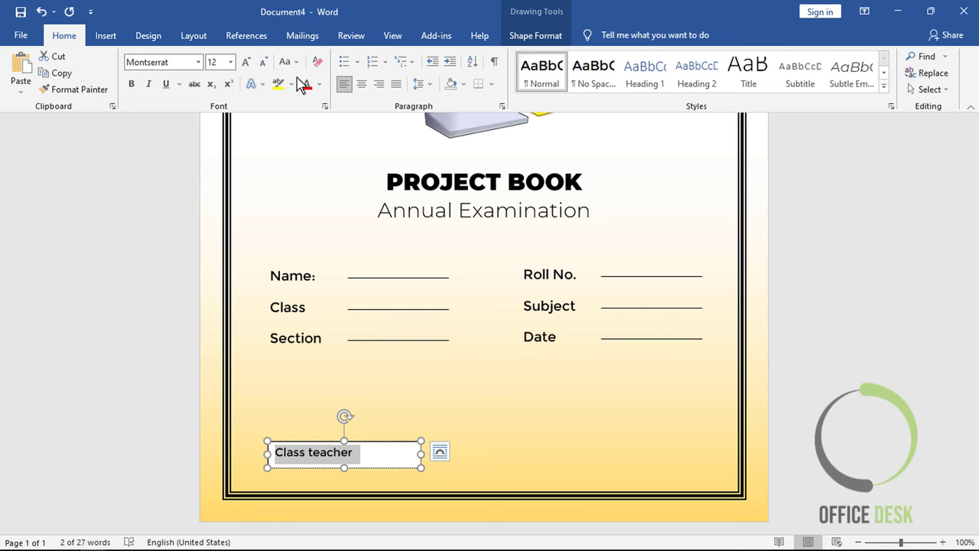
Step: Remove the box's outline and fill, centre its text, and shift it slightly left
left_click(531, 36)
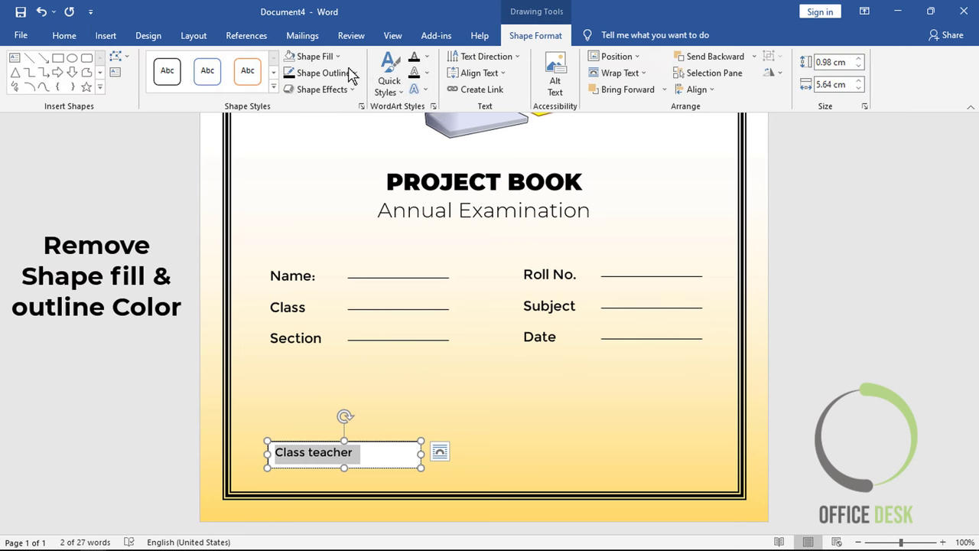
left_click(341, 76)
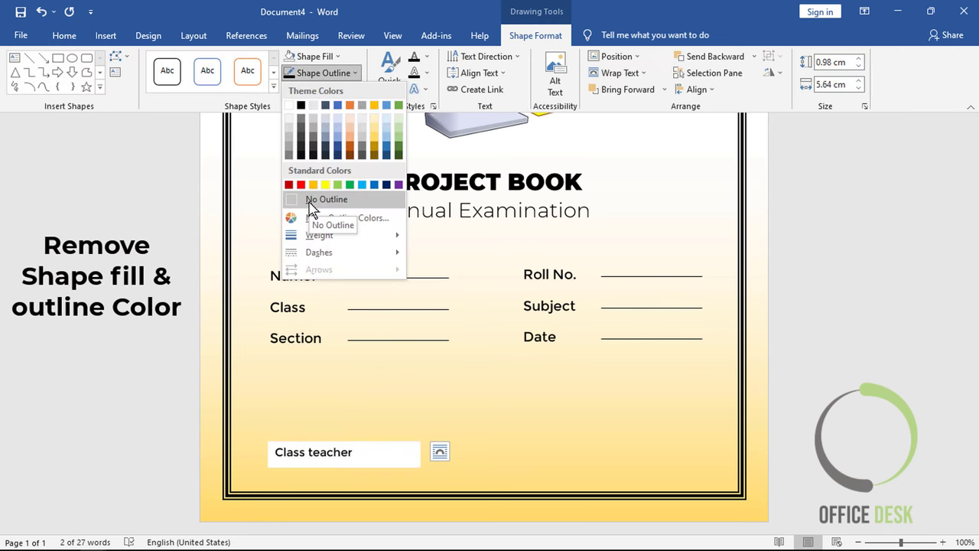
left_click(313, 202)
left_click(314, 57)
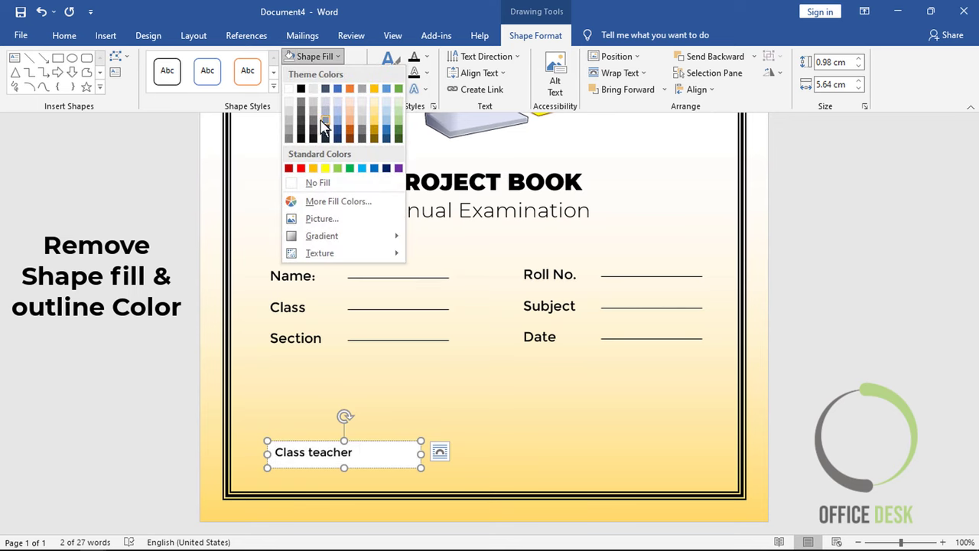
left_click(309, 191)
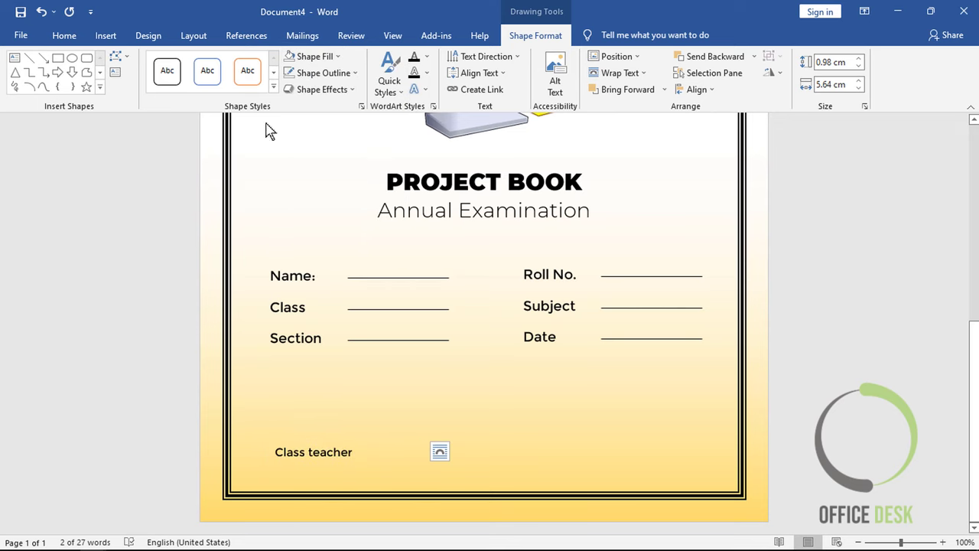
left_click(64, 36)
left_click(361, 84)
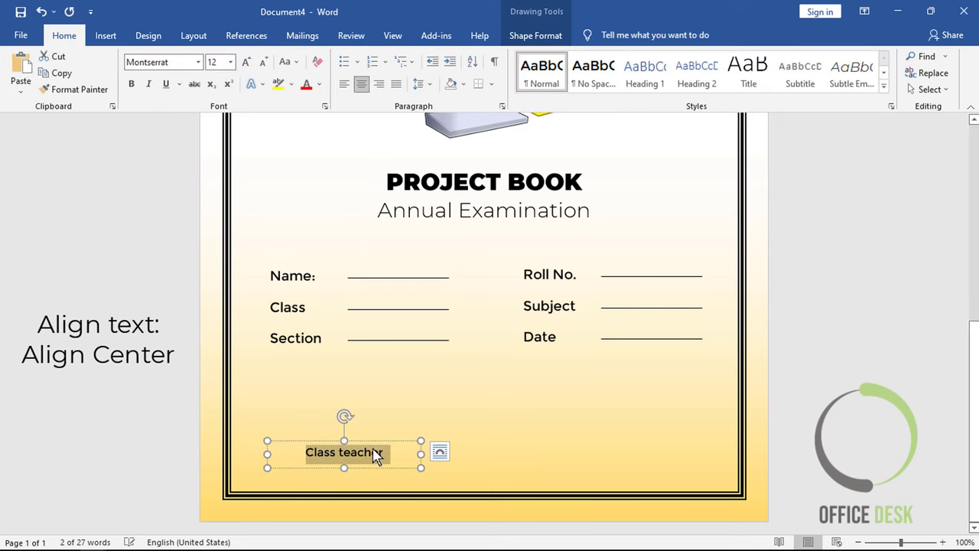
left_click_drag(363, 442, 355, 448)
Step: Draw a black line along the top of the Class teacher box
left_click(105, 36)
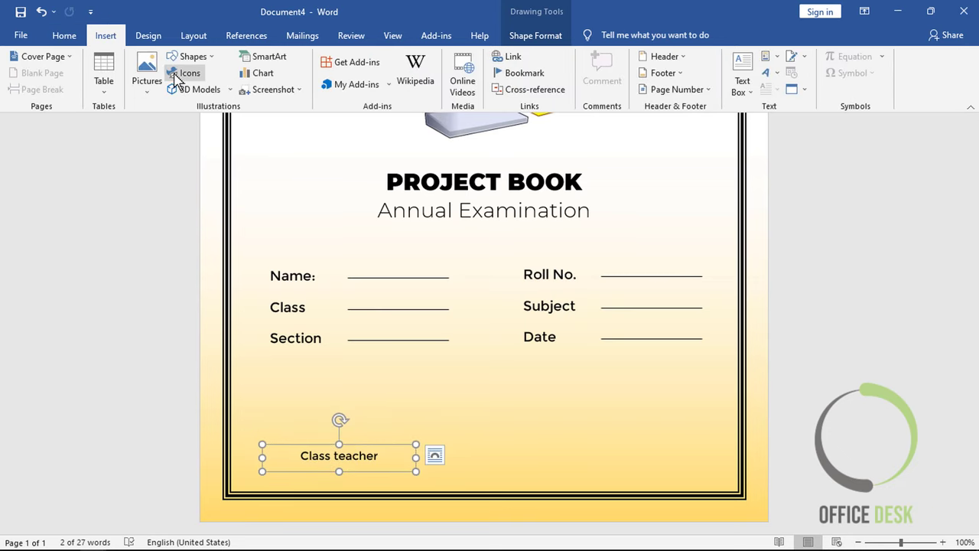
left_click(191, 56)
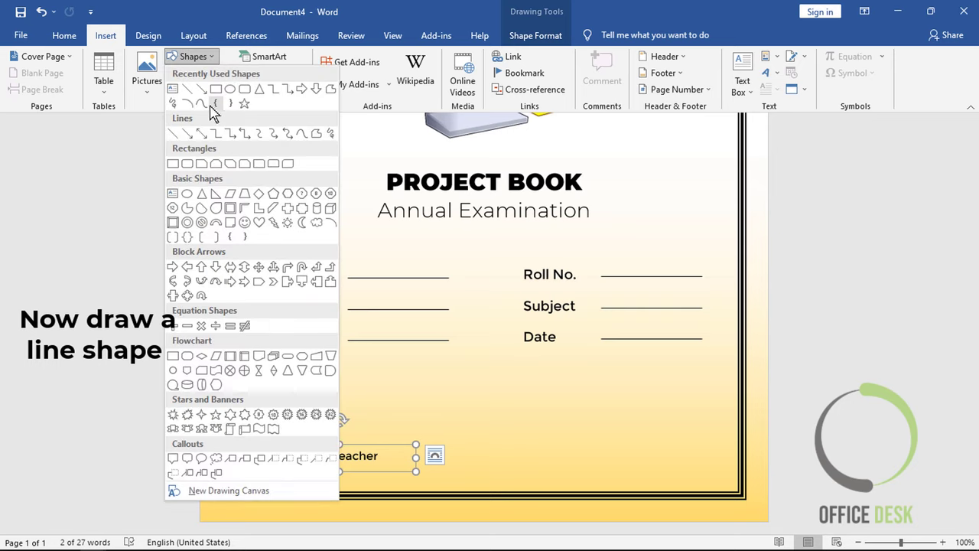
left_click(188, 88)
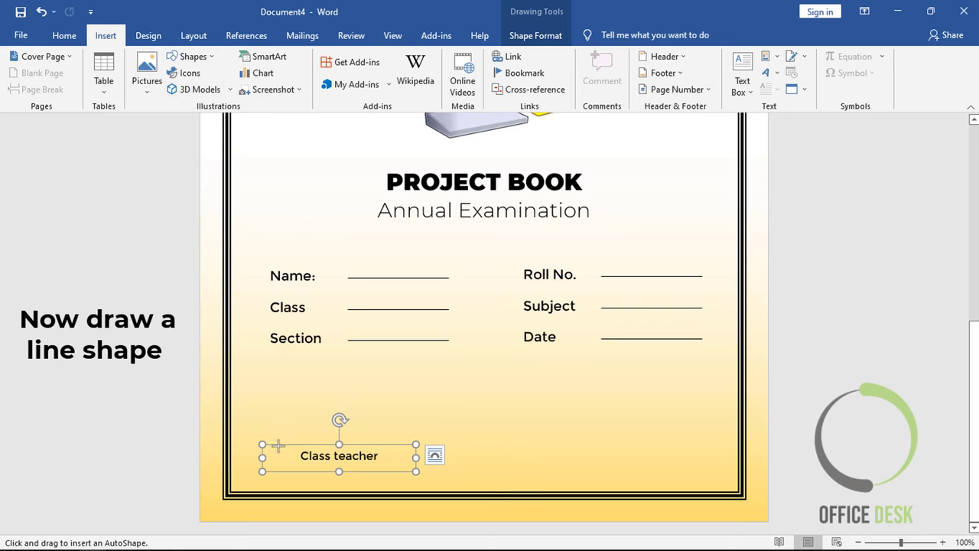
left_click_drag(276, 443, 408, 445)
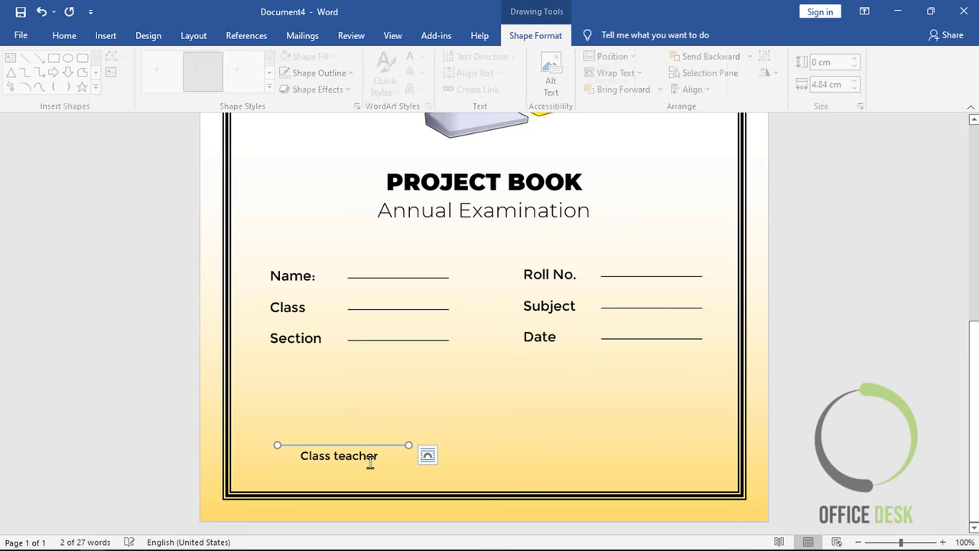
left_click(329, 80)
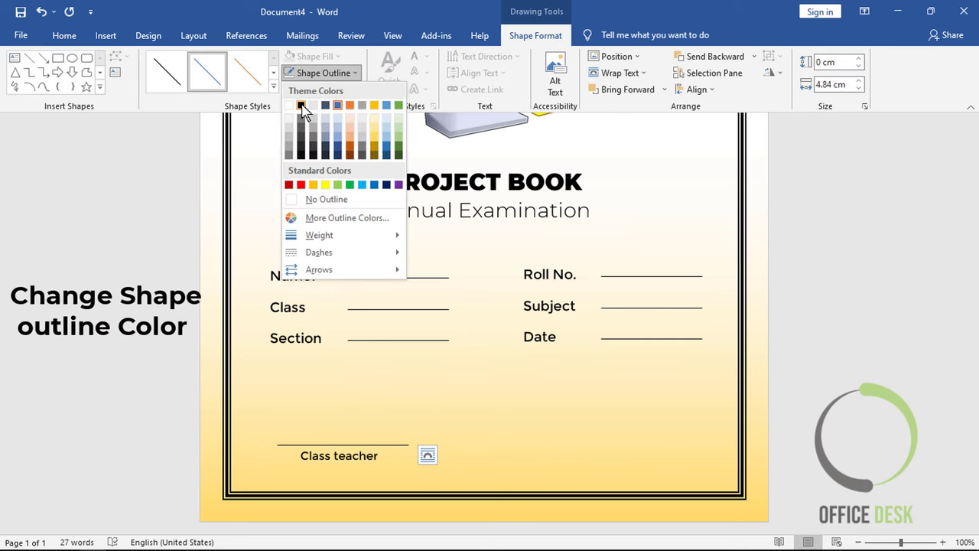
left_click(303, 104)
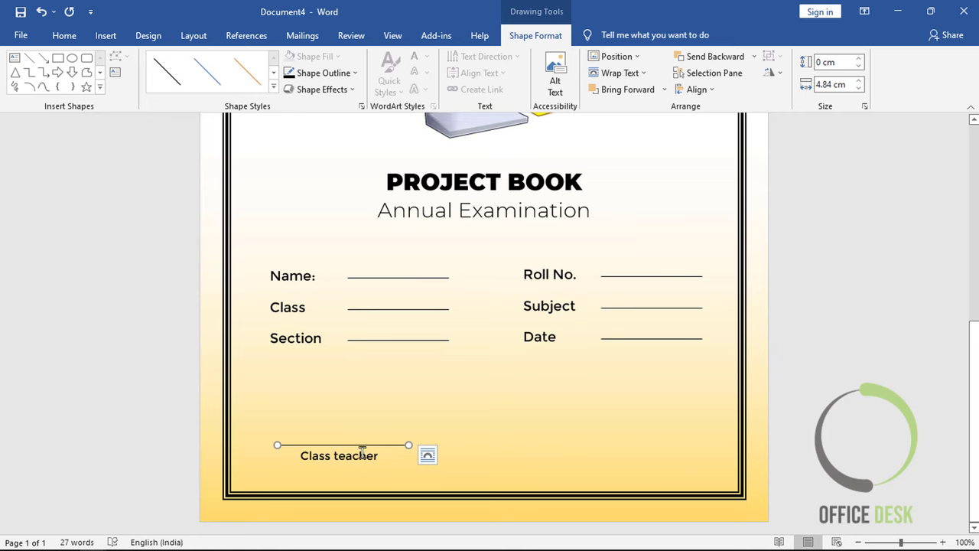
Step: Group the signature line with the Class teacher text box
left_click(363, 451, "shift")
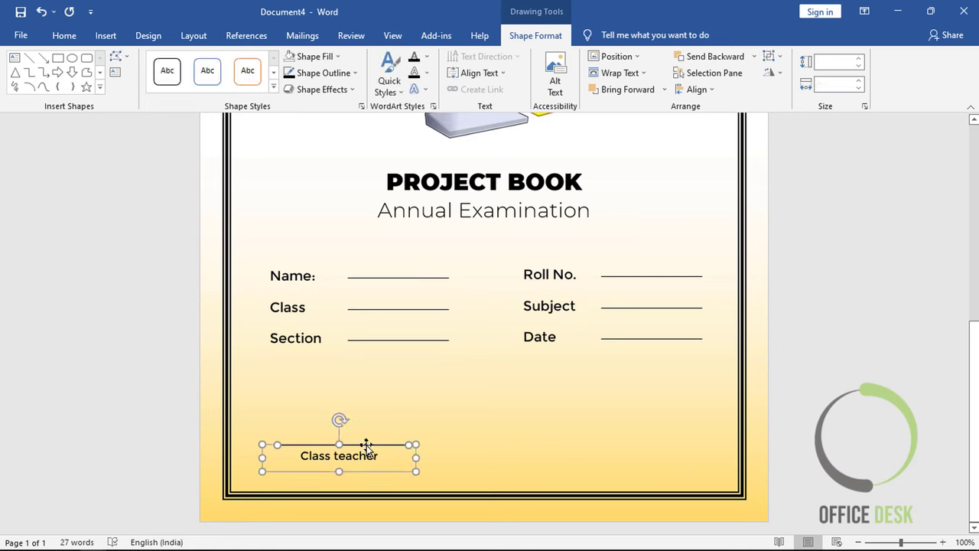
right_click(367, 447)
mouse_move(478, 291)
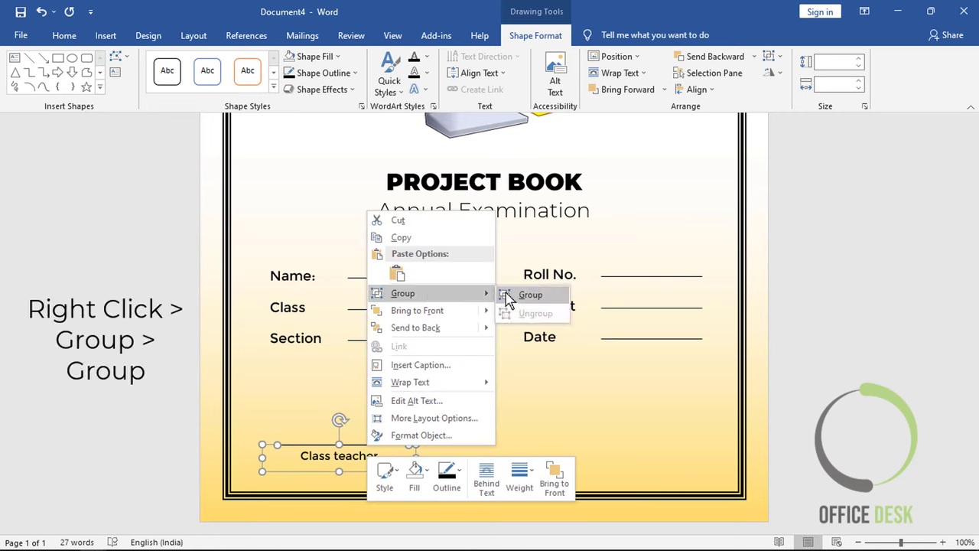
left_click(527, 293)
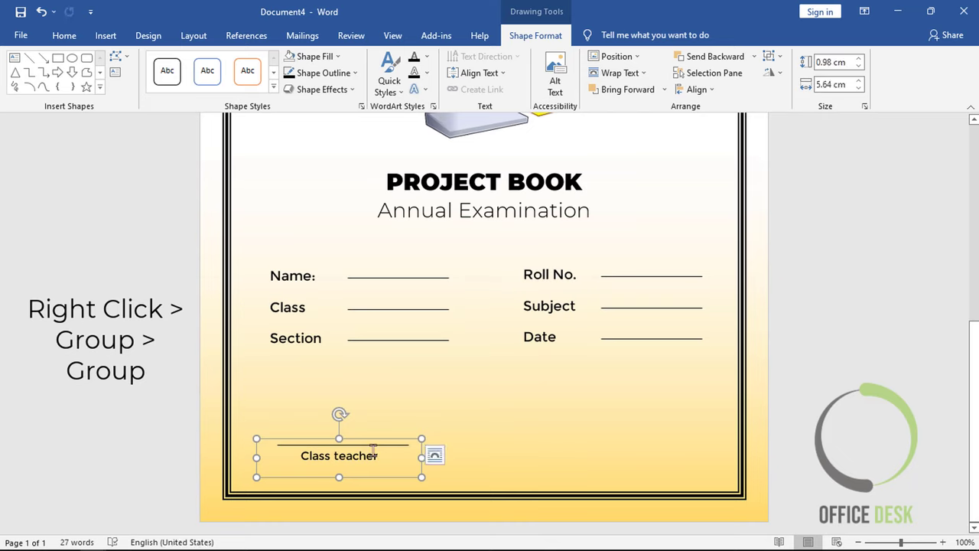
Step: Copy the Class teacher block to the bottom right and retype its label as 'School Principal'
key("ctrl+c")
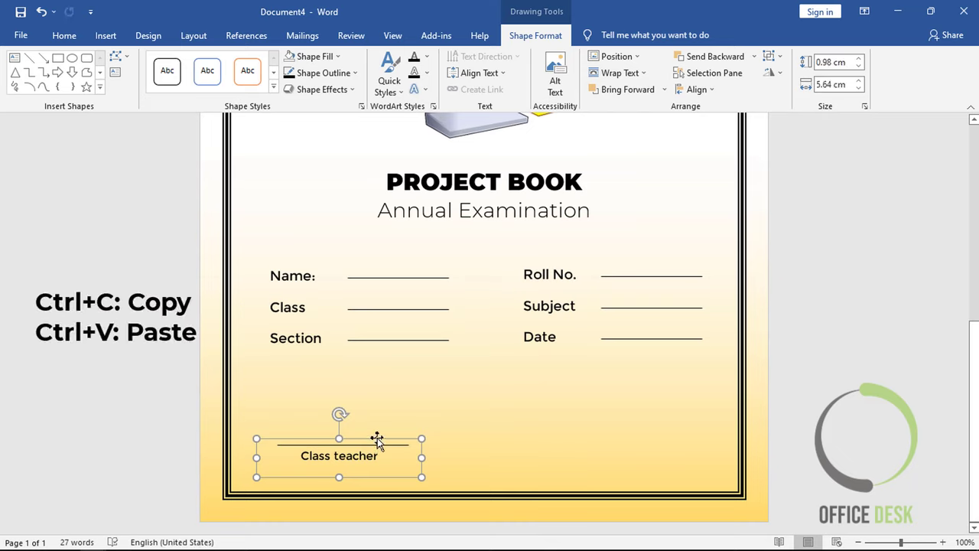
key("ctrl+v")
left_click_drag(390, 451, 676, 445)
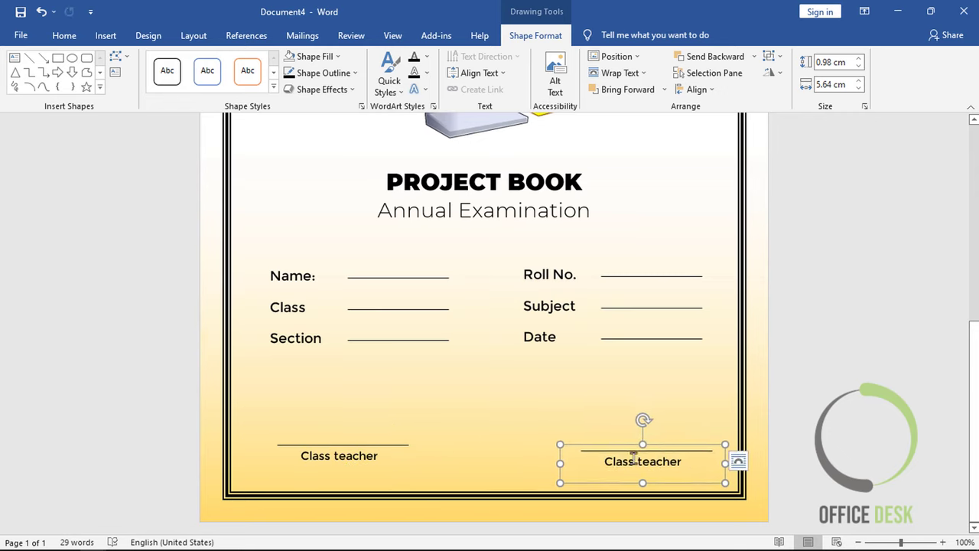
triple_click(633, 457)
type("Sc")
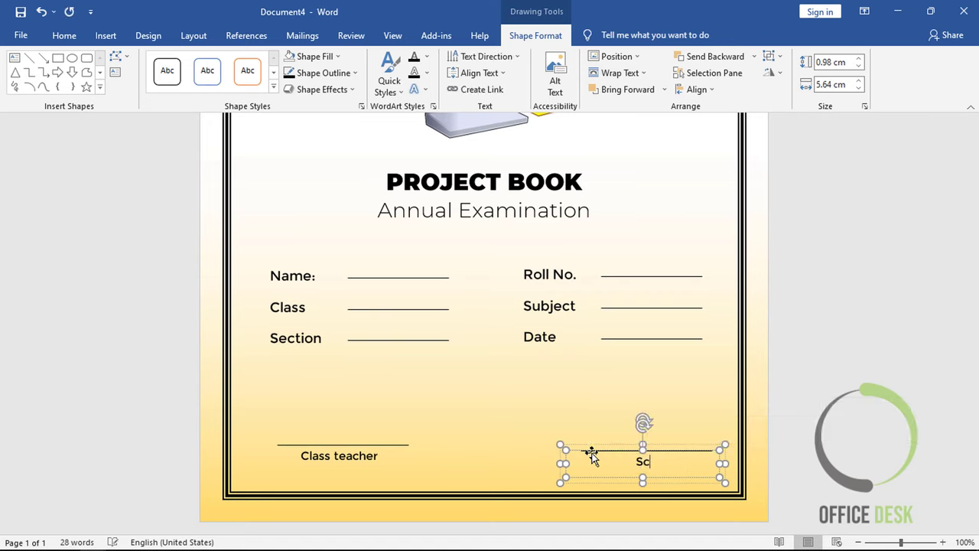
type("hoo")
type("l")
type(" Princ")
type("ipal")
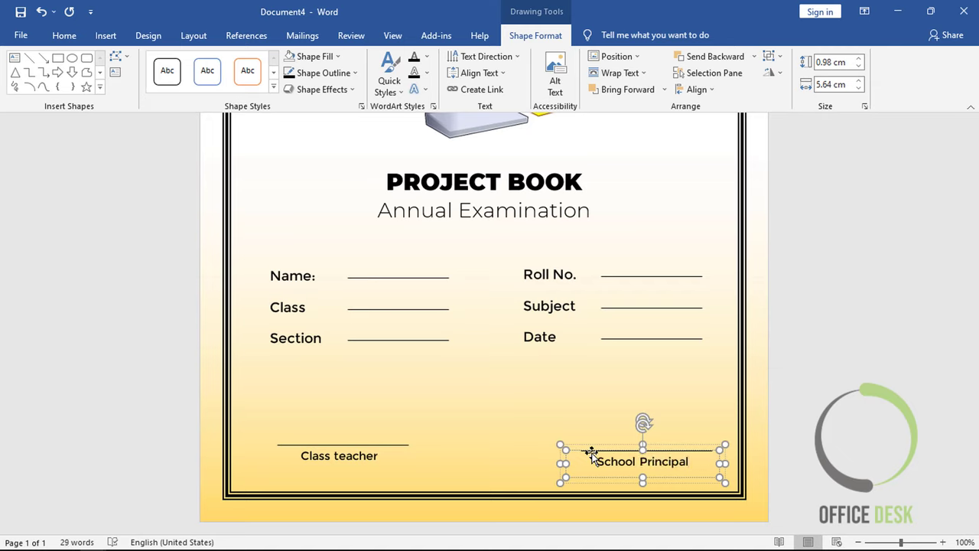
left_click(808, 437)
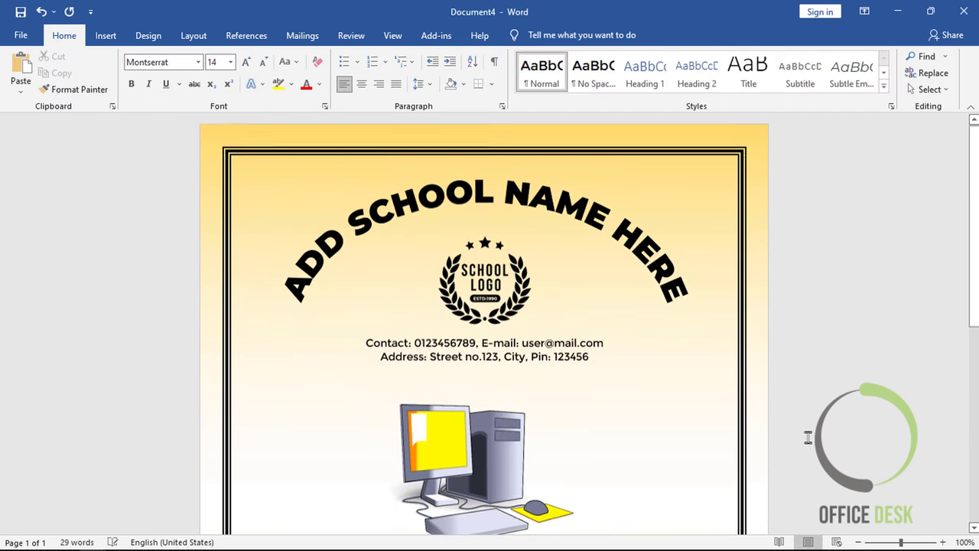
Step: Lift both signature blocks slightly off the bottom border and open their alignment options
left_click_drag(901, 541, 883, 543)
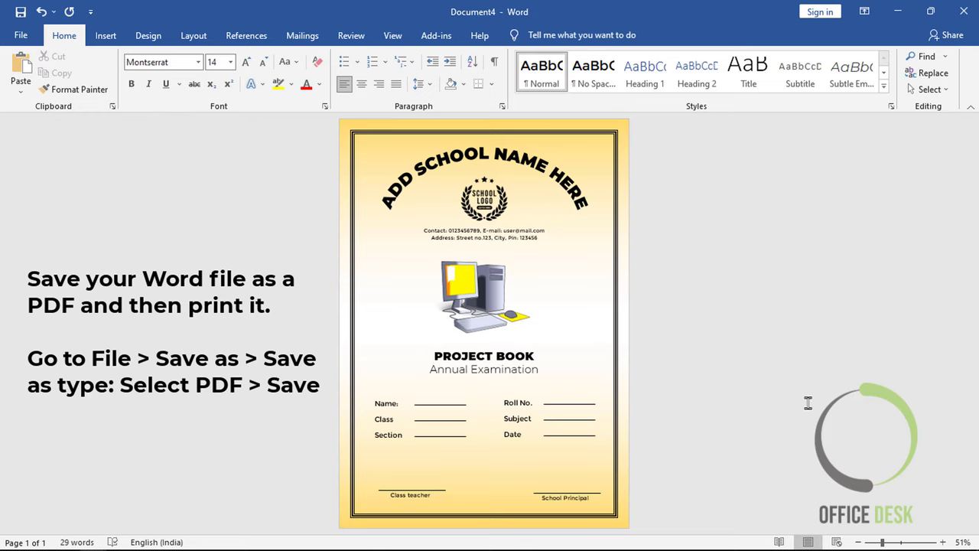
left_click(415, 495)
left_click(545, 493, "shift")
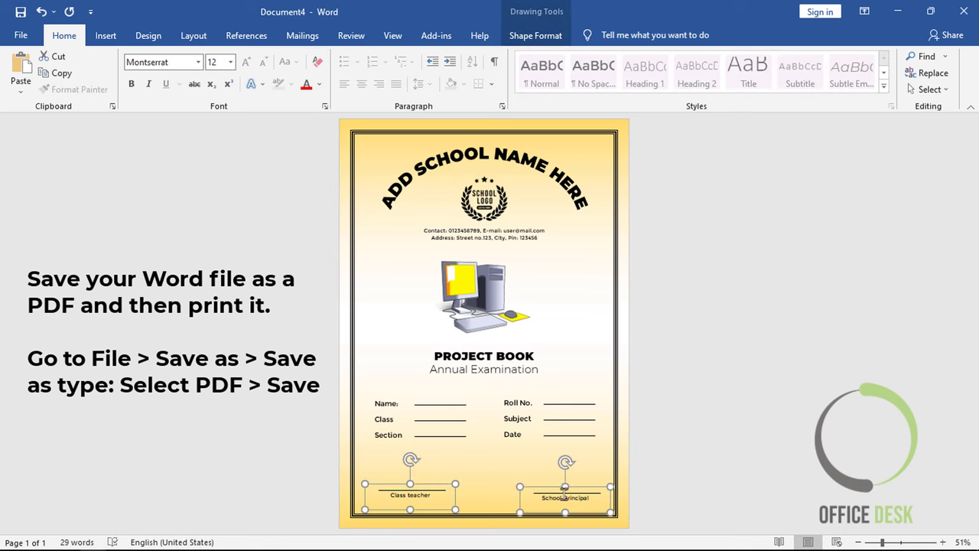
left_click_drag(545, 483, 541, 475)
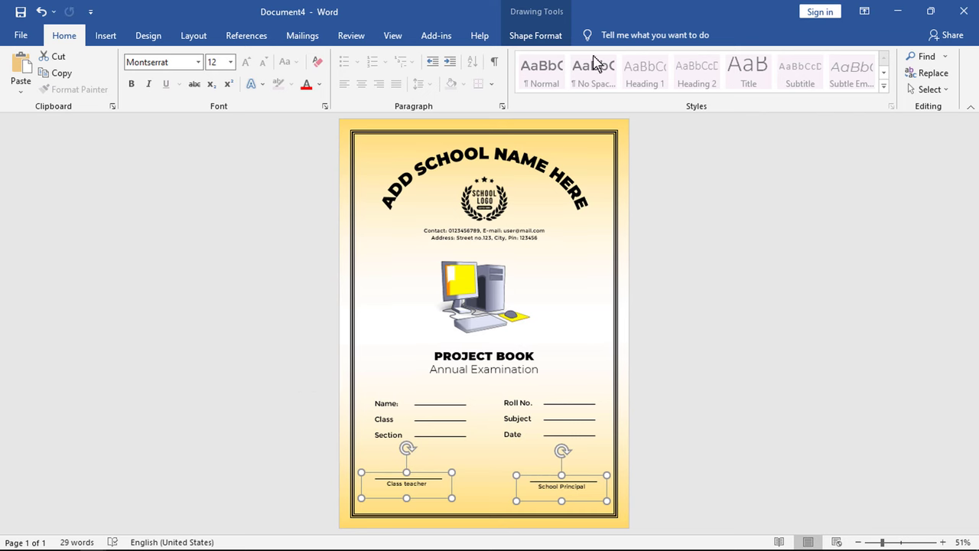
left_click(535, 35)
left_click(701, 91)
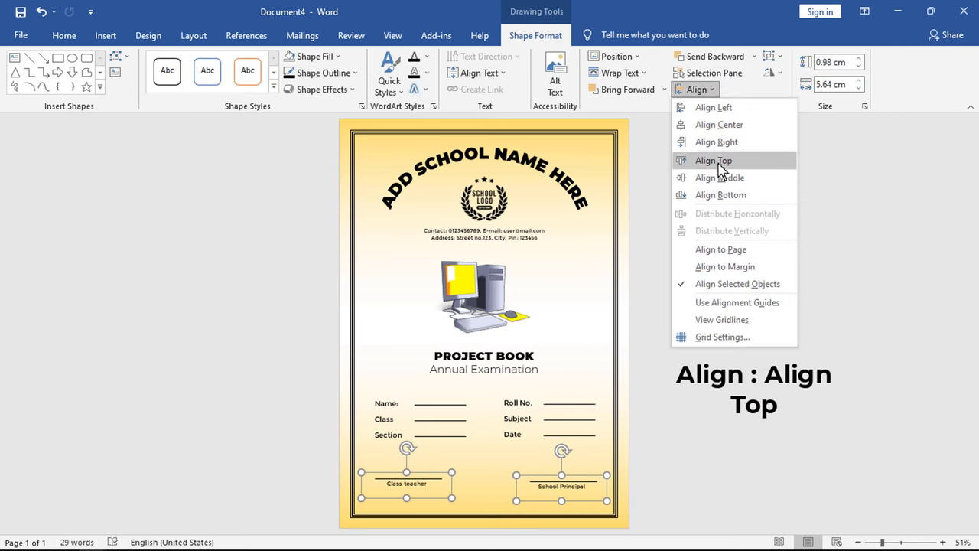